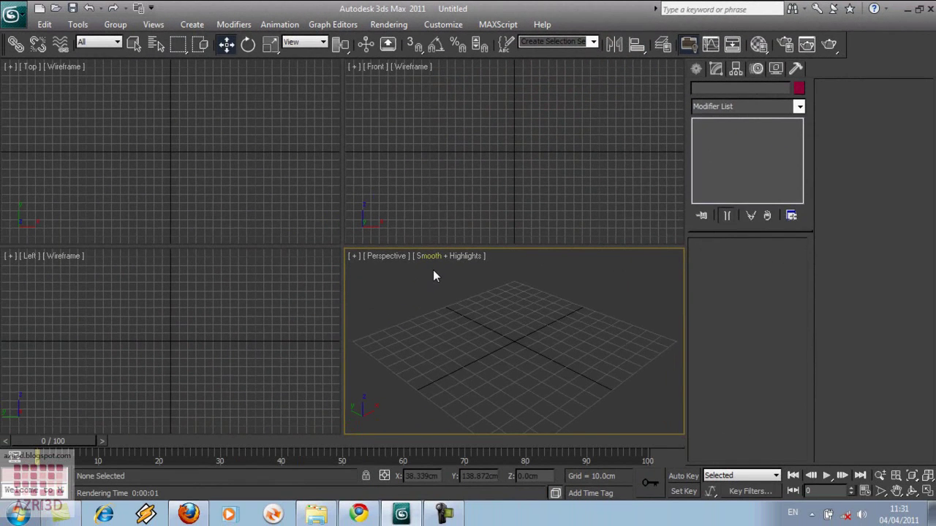
# Draw a box about 34 cm long, 48 cm wide and 13 cm high on the perspective grid.
pyautogui.click(695, 68)
pyautogui.click(747, 111)
pyautogui.click(716, 120)
pyautogui.click(719, 157)
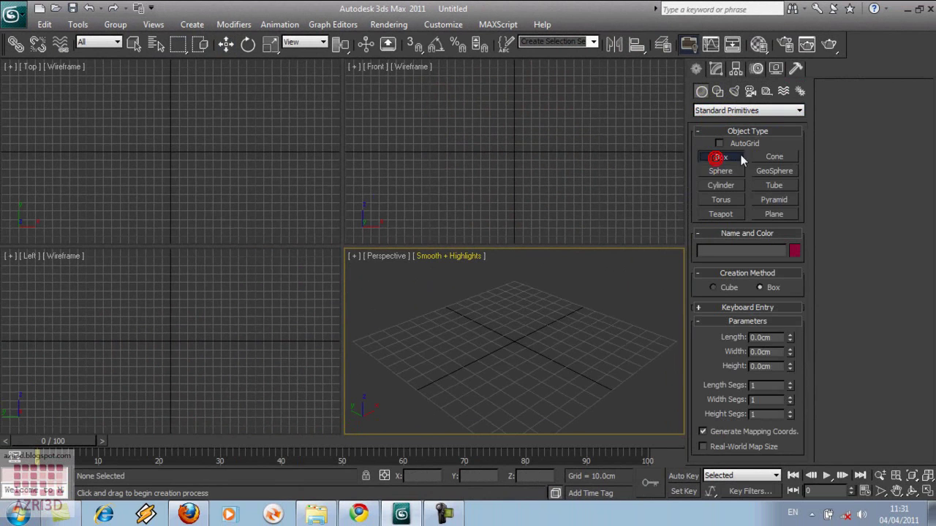
pyautogui.moveTo(484, 338); pyautogui.dragTo(574, 330)
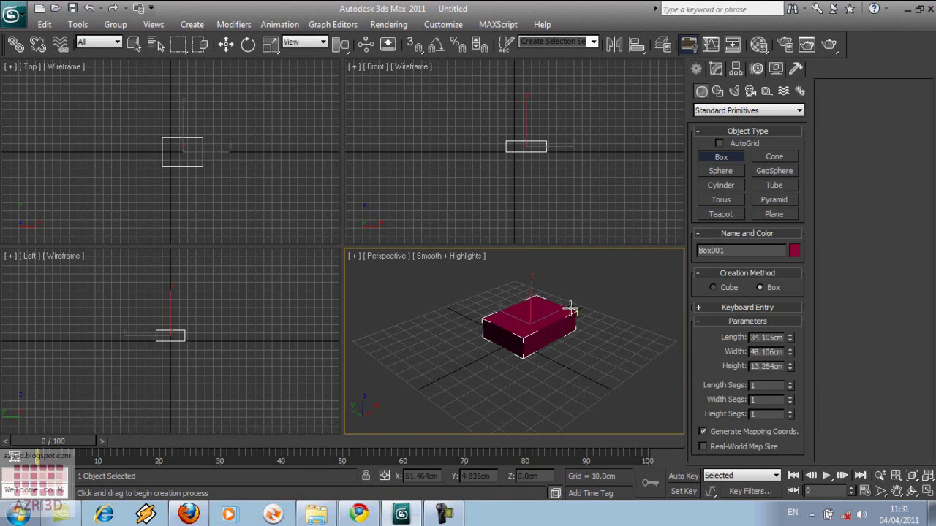
pyautogui.click(570, 309)
pyautogui.rightClick(570, 309)
# Draw a second box in the maximized front view with a length of 160 cm, width of 200 cm and height of 5 cm.
pyautogui.click(928, 491)
pyautogui.press('f')
pyautogui.press('z')
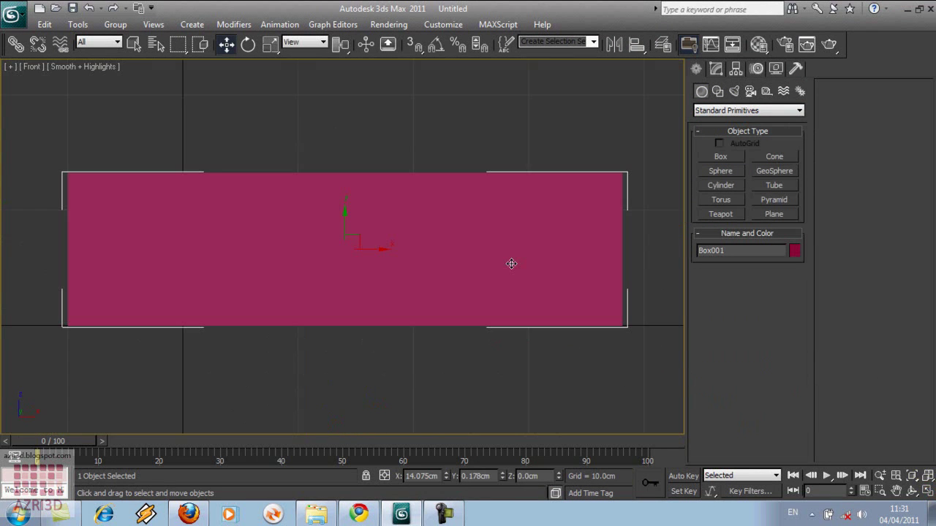
pyautogui.moveTo(509, 223); pyautogui.dragTo(326, 318, button='middle')
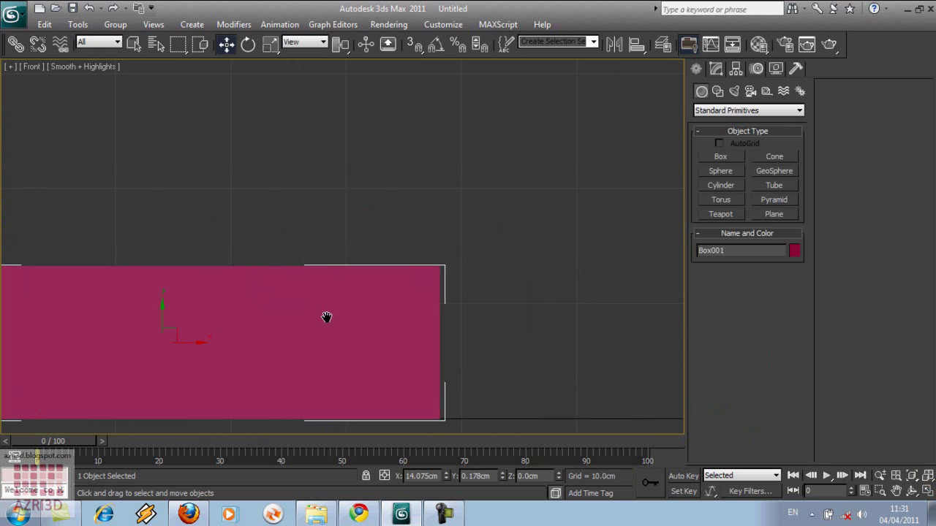
pyautogui.scroll(-4, 463, 251)
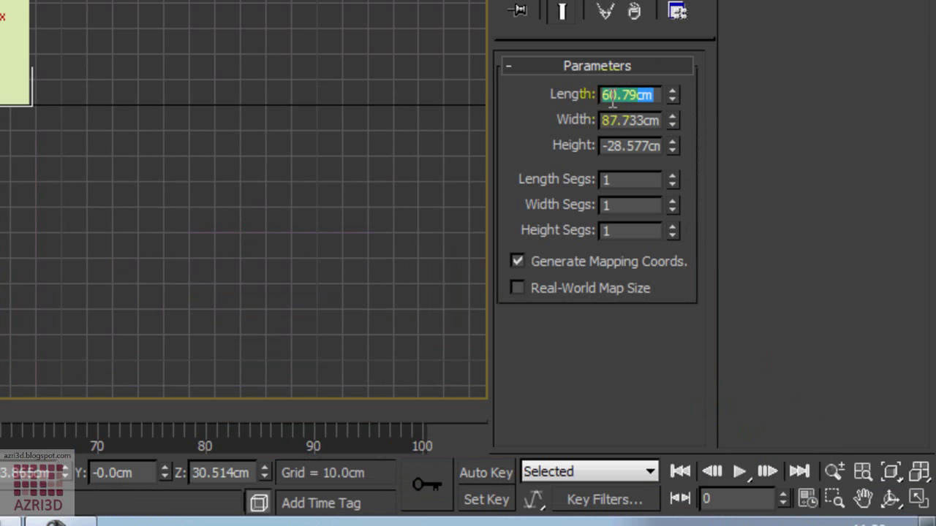
pyautogui.write('1')
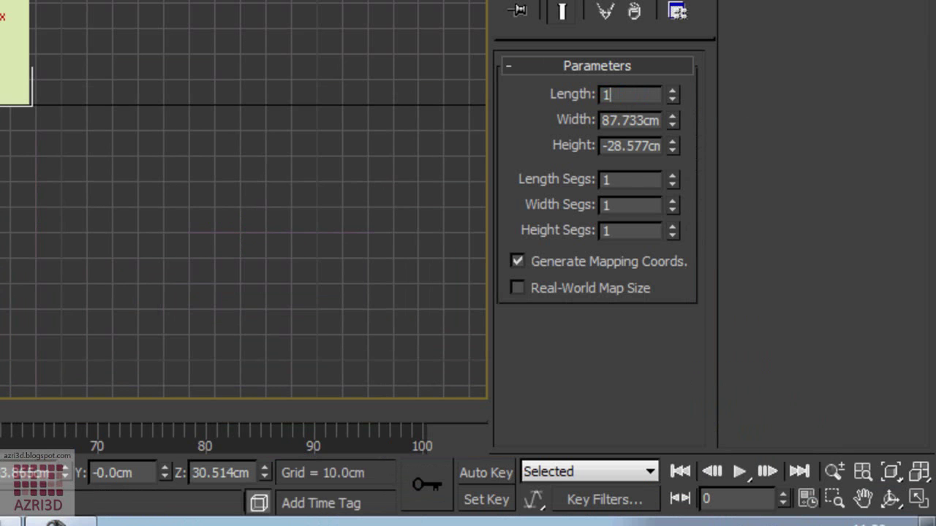
pyautogui.press('Tab')
pyautogui.write('200')
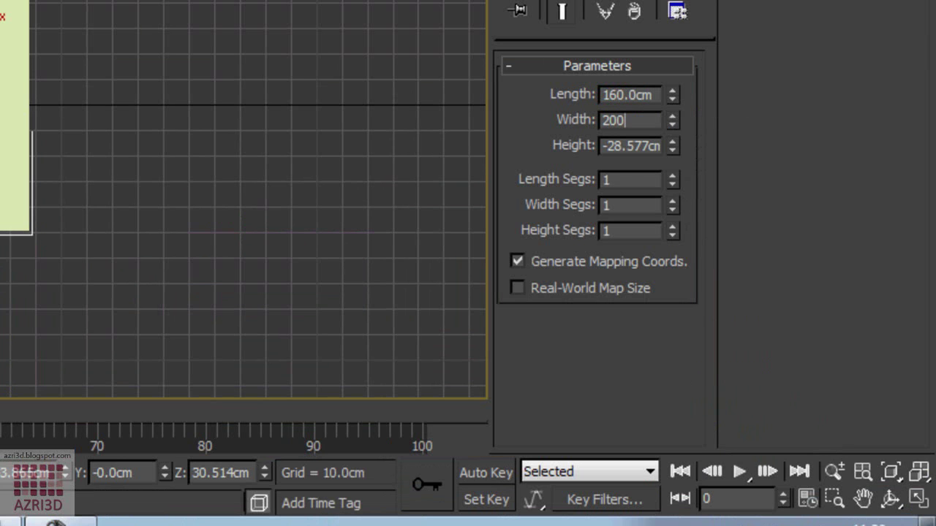
pyautogui.press('Tab')
pyautogui.write('5')
pyautogui.press('Return')
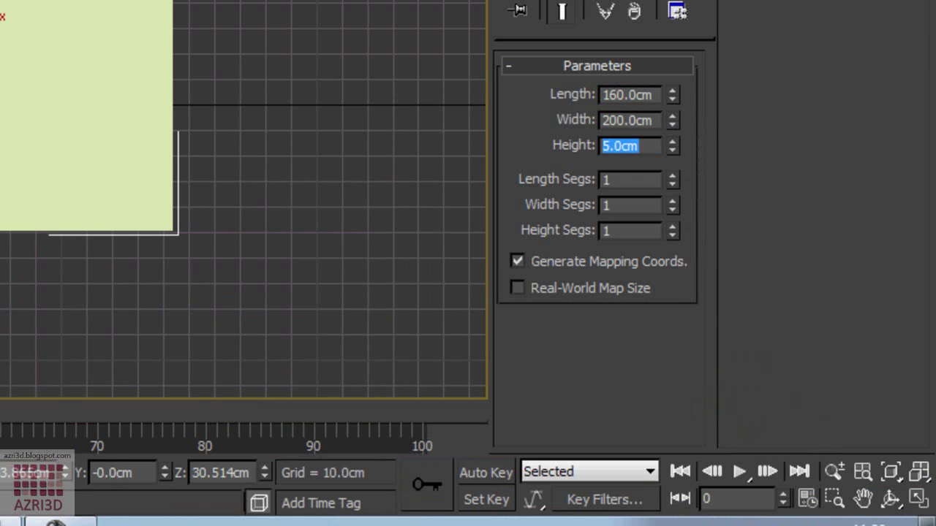
pyautogui.rightClick(289, 78)
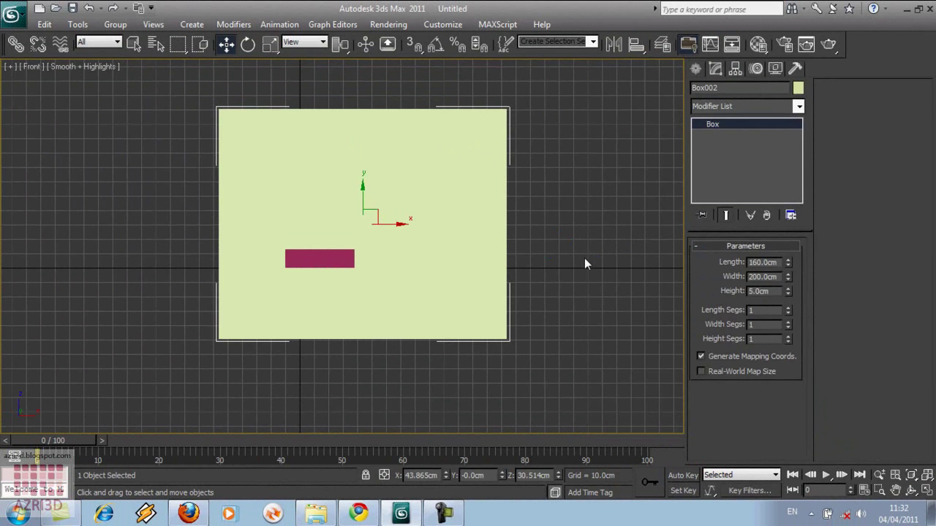
pyautogui.click(584, 258)
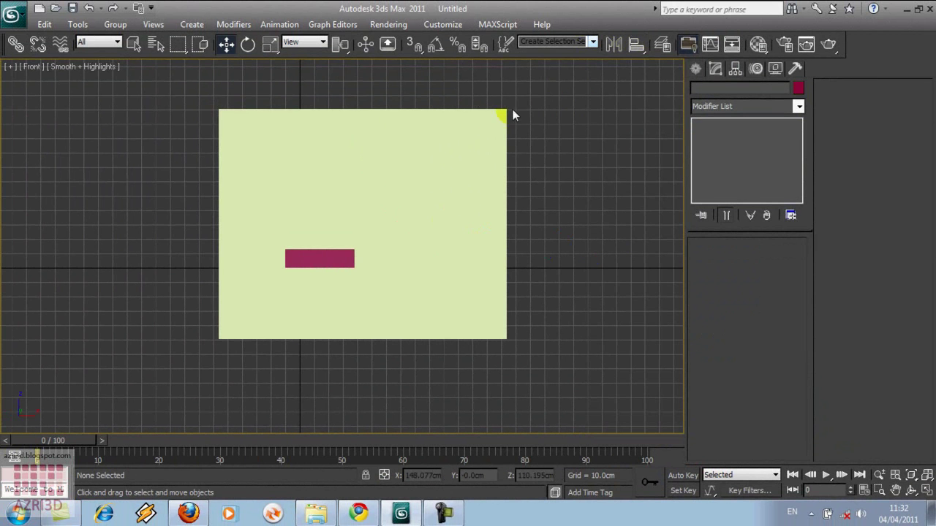
# Align the large box with the small box on the Y position only, matching minimum to minimum.
pyautogui.click(439, 166)
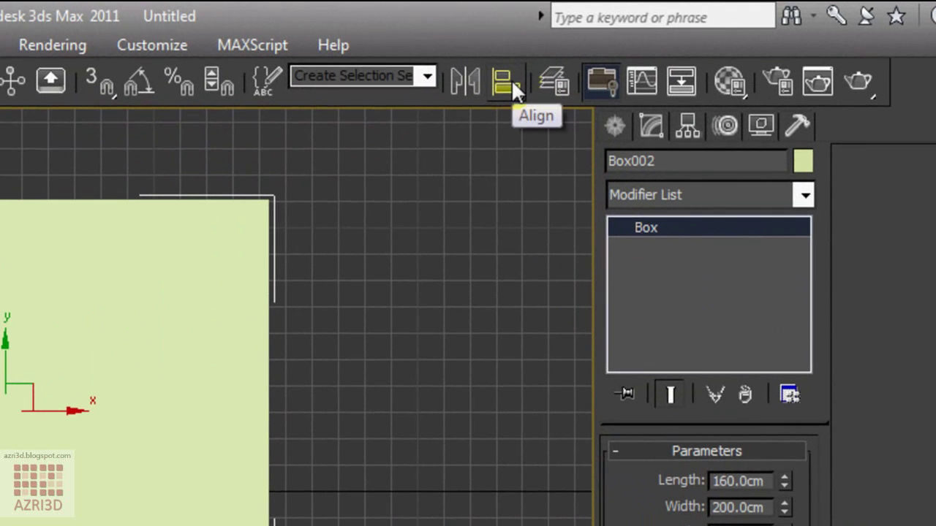
pyautogui.click(511, 79)
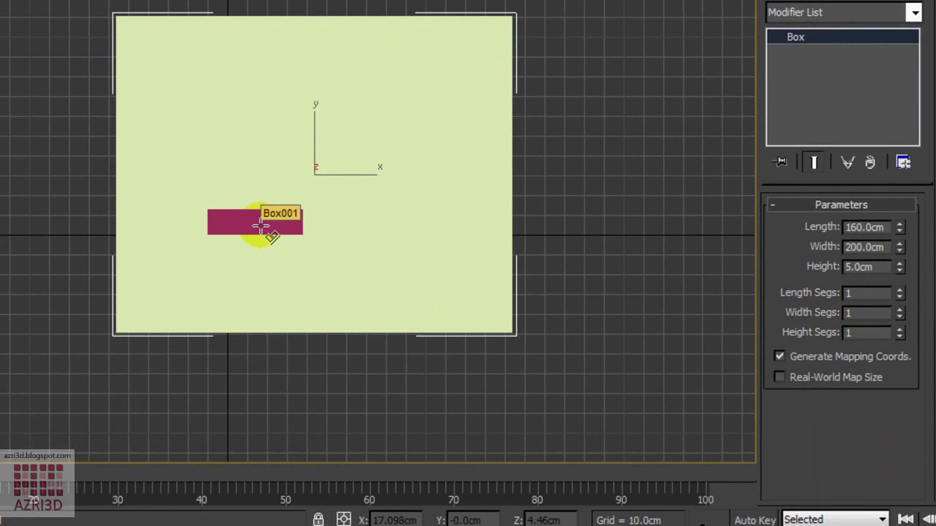
pyautogui.click(261, 226)
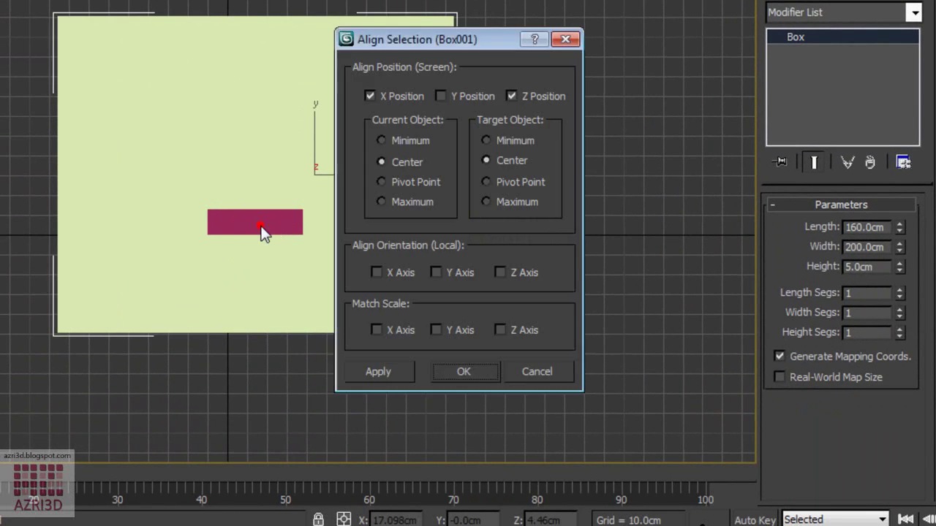
pyautogui.click(382, 98)
pyautogui.click(524, 95)
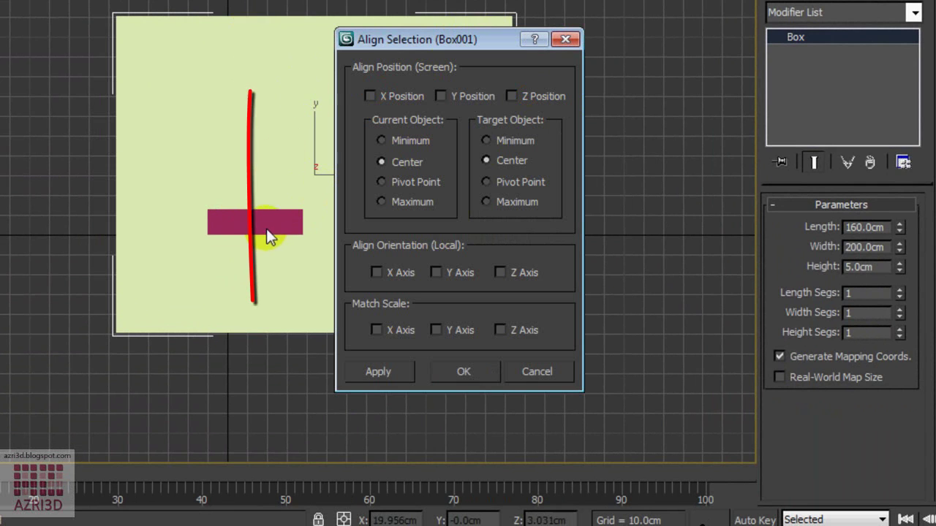
pyautogui.click(475, 95)
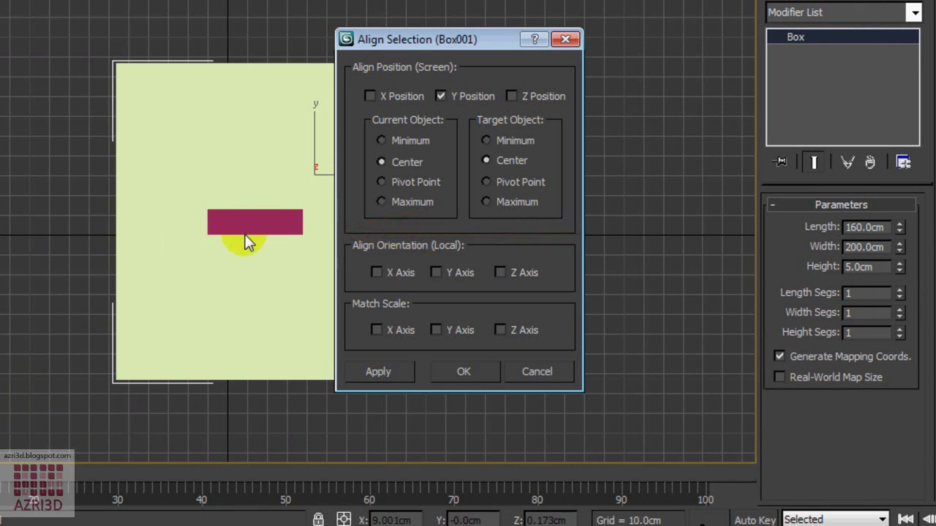
pyautogui.click(414, 138)
pyautogui.click(515, 138)
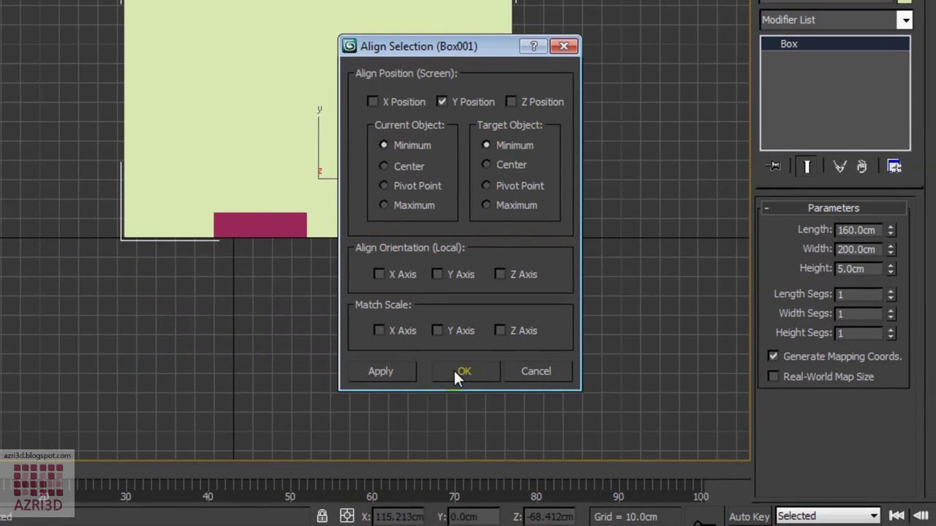
pyautogui.click(455, 369)
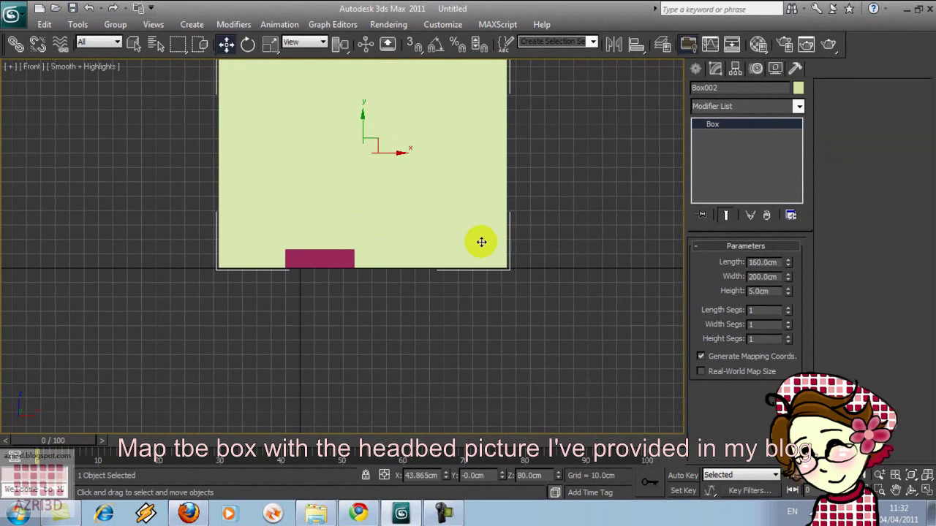
# Move the large box along X until it clears the small box, and delete the small box.
pyautogui.moveTo(404, 165); pyautogui.dragTo(562, 164)
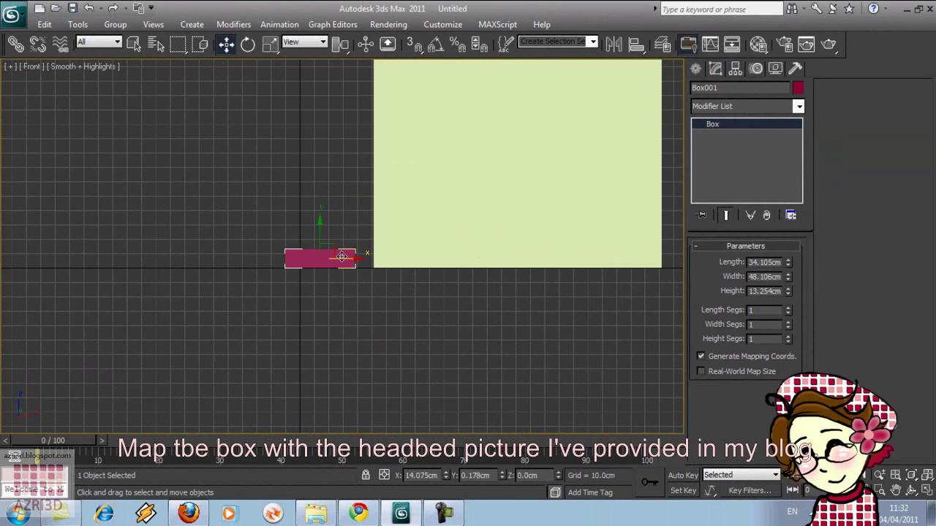
pyautogui.click(343, 261)
pyautogui.press('z')
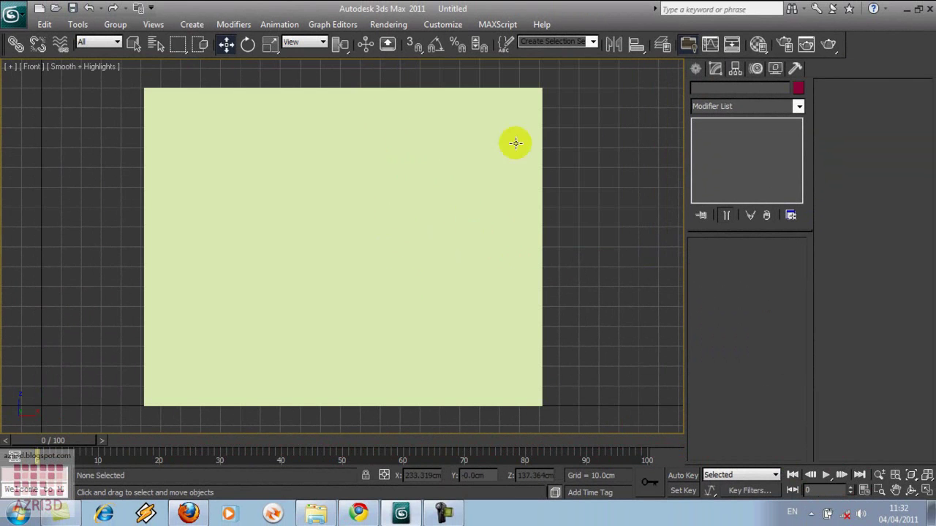
# Assign the first sample material, which holds the mahogany headboard bitmap, to the box and close the material editor.
pyautogui.click(384, 319)
pyautogui.press('m')
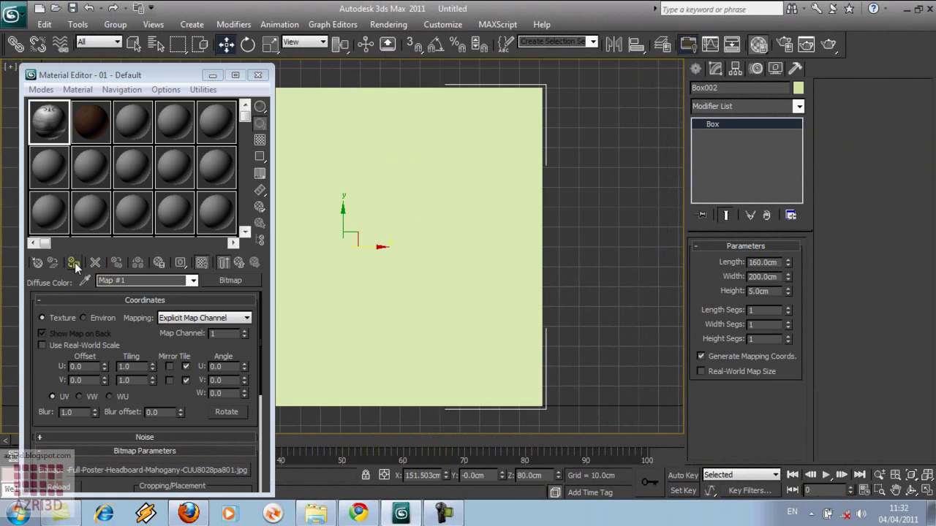
pyautogui.click(75, 265)
pyautogui.press('m')
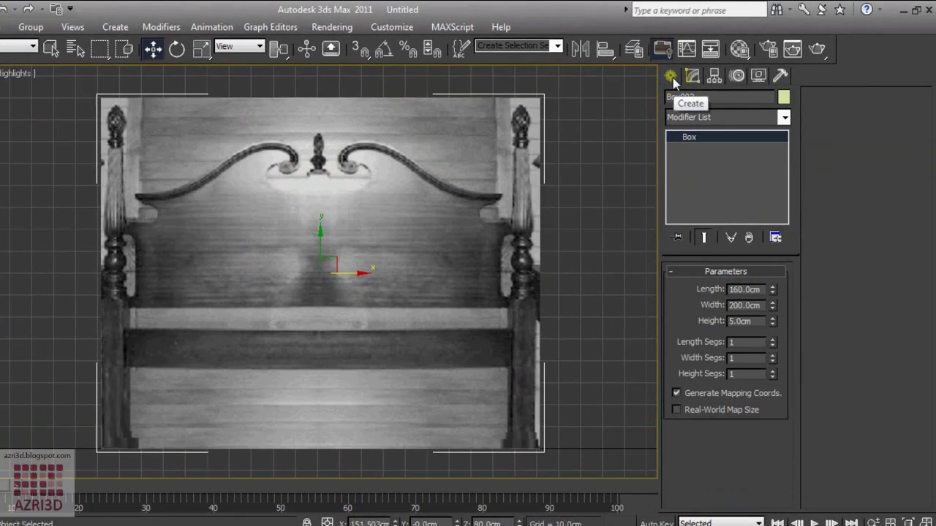
pyautogui.click(694, 69)
pyautogui.click(560, 158)
pyautogui.click(565, 285)
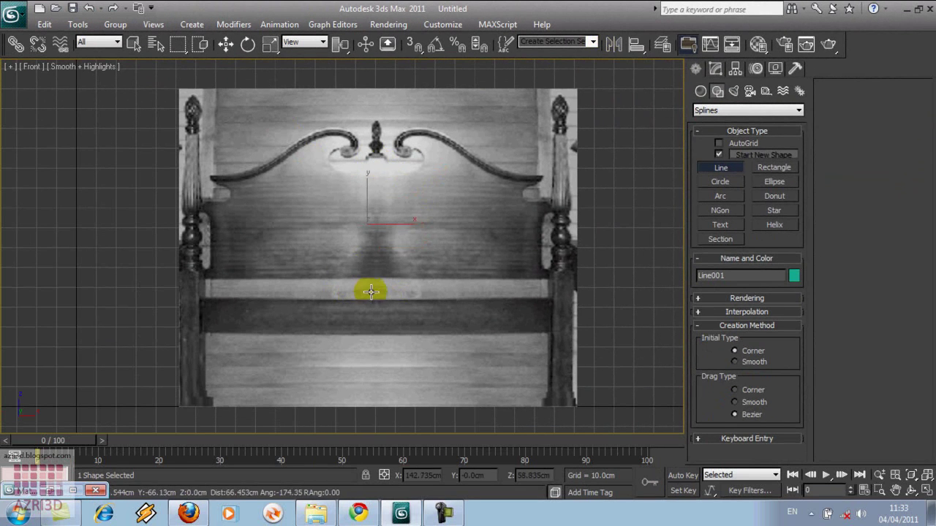
pyautogui.rightClick(373, 288)
# Move the textured box back along Y to about 11 cm in the top view, behind the grid's centre line.
pyautogui.press('t')
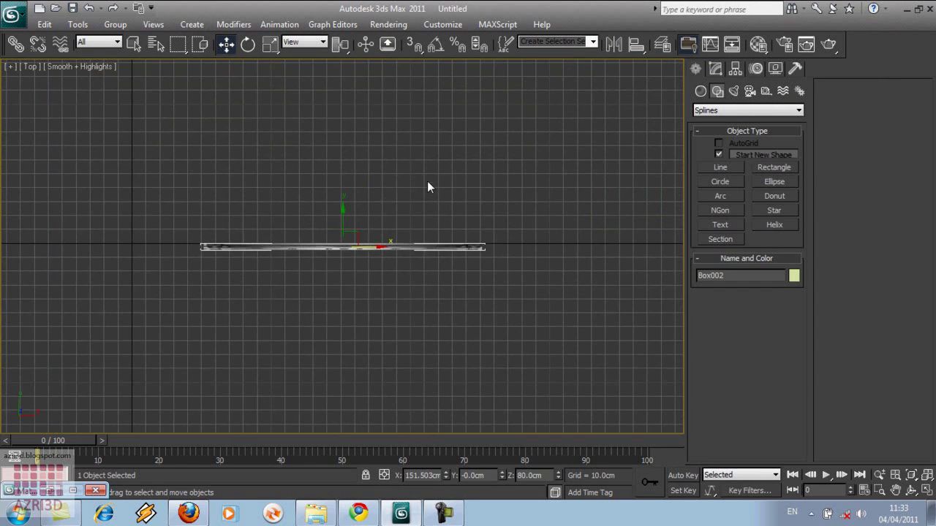
pyautogui.moveTo(342, 223); pyautogui.dragTo(343, 211)
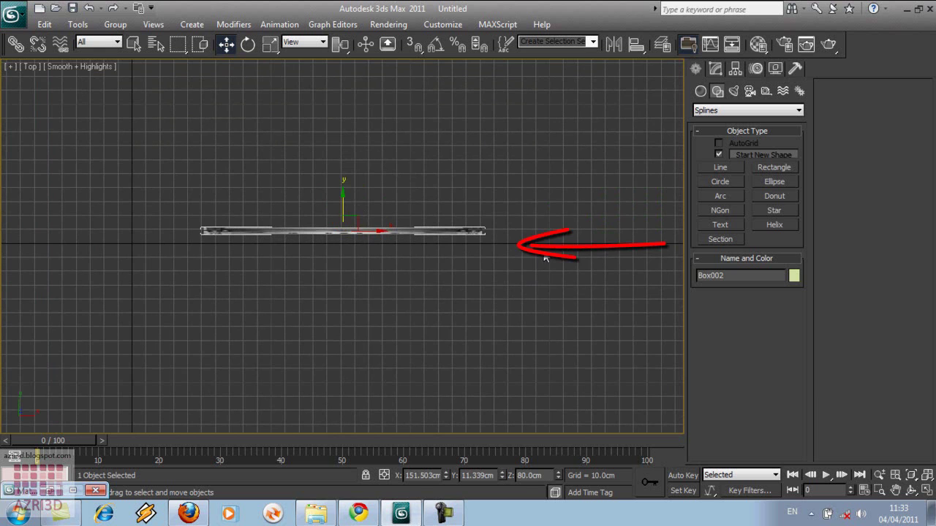
# Start a spline below the centre ornament in the front view, tracing down the middle, along the panel's lower edge and up its right side.
pyautogui.click(155, 145)
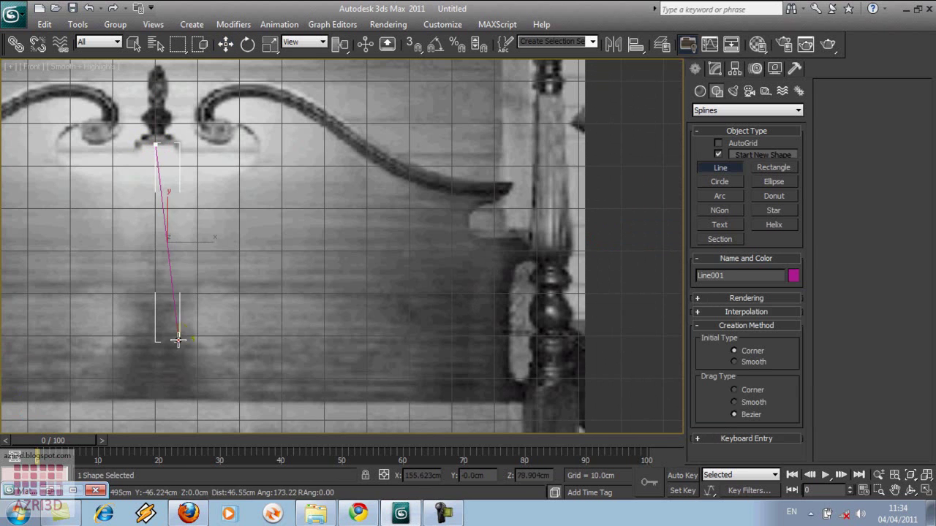
pyautogui.click(150, 399)
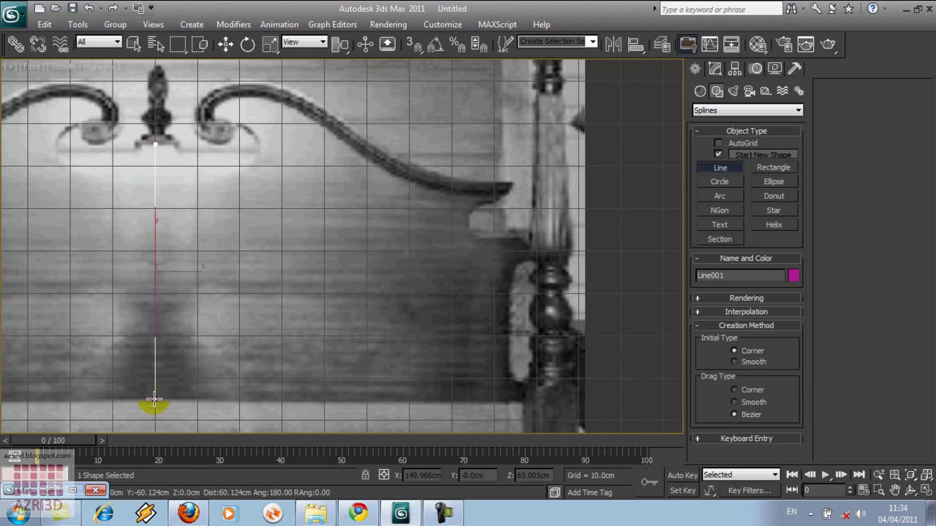
pyautogui.click(524, 400)
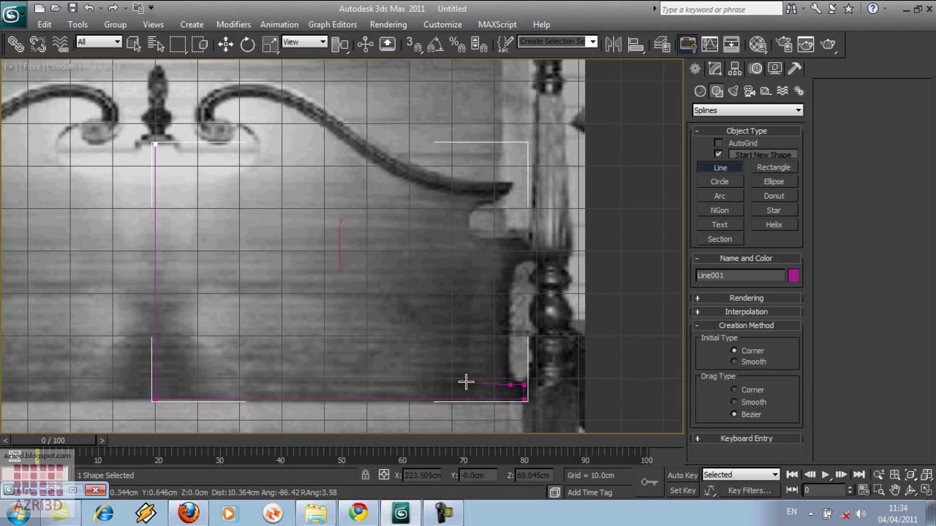
pyautogui.click(509, 275)
pyautogui.click(532, 242)
pyautogui.click(468, 212)
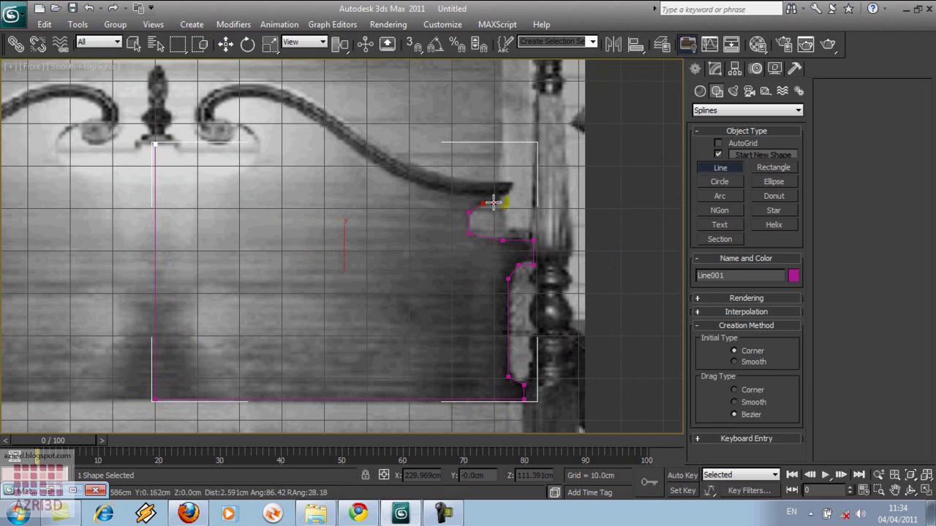
# Continue the spline with corner points along the curved top rail and around the inside of the right scroll.
pyautogui.click(429, 189)
pyautogui.click(348, 142)
pyautogui.click(282, 101)
pyautogui.click(229, 98)
pyautogui.click(208, 110)
pyautogui.click(215, 129)
pyautogui.click(238, 126)
# Trace the spline beneath the scroll back to its starting point under the centre ornament and close it.
pyautogui.click(260, 148)
pyautogui.click(233, 172)
pyautogui.click(189, 168)
pyautogui.click(175, 145)
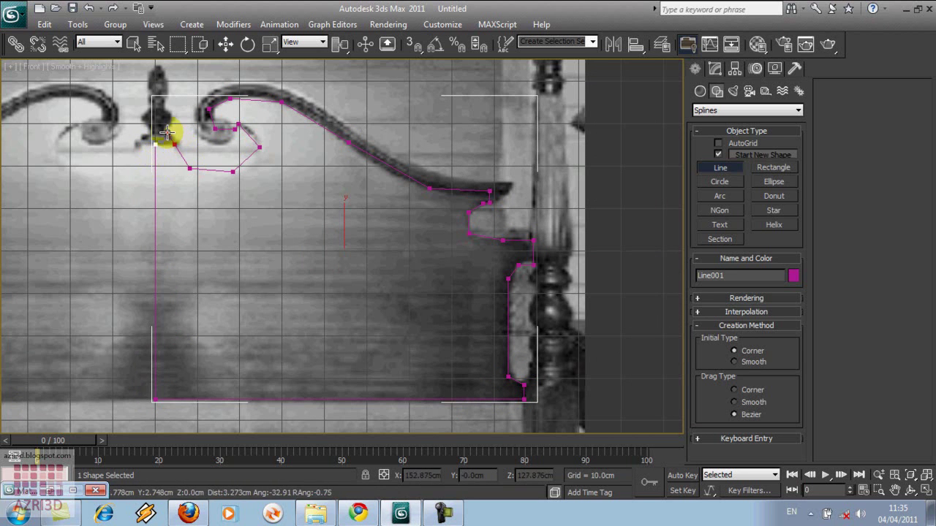
pyautogui.click(154, 144)
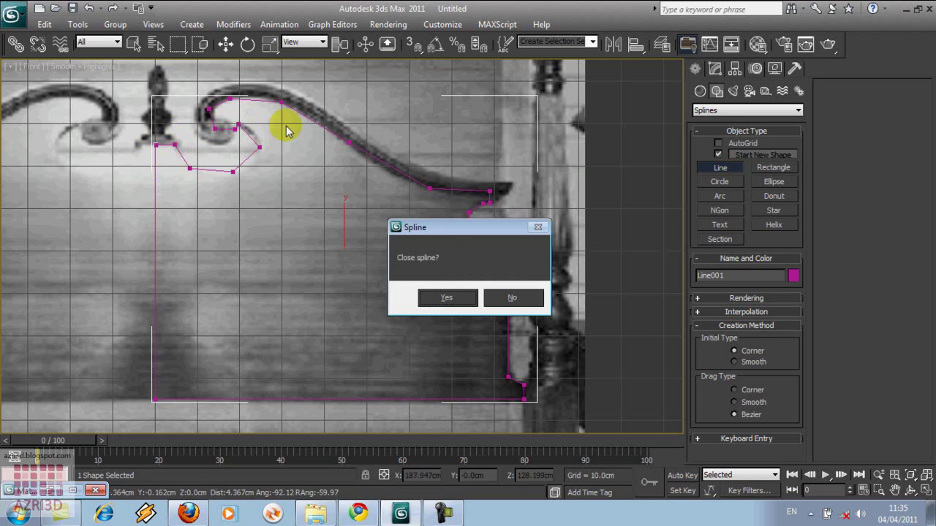
pyautogui.click(441, 297)
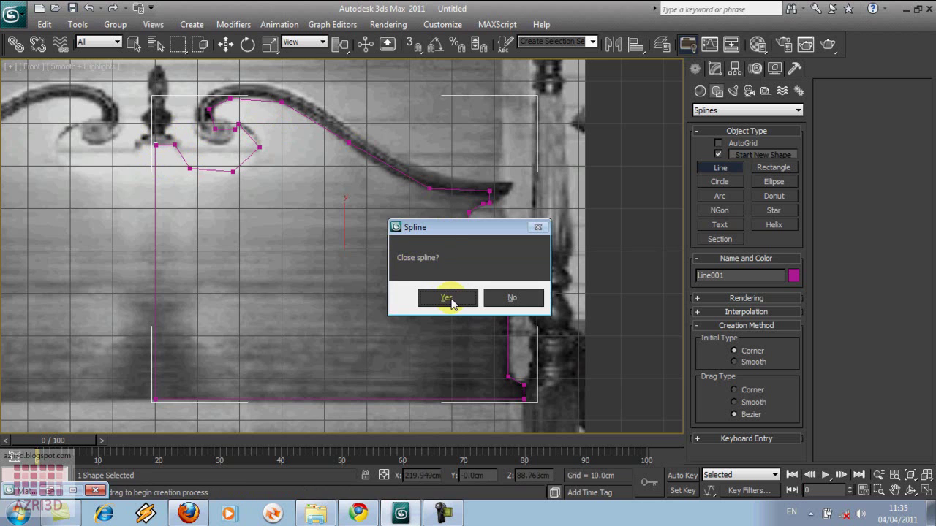
# Convert the outline's vertices around the scroll, along the curved top rail and in the side notch to Smooth.
pyautogui.click(716, 69)
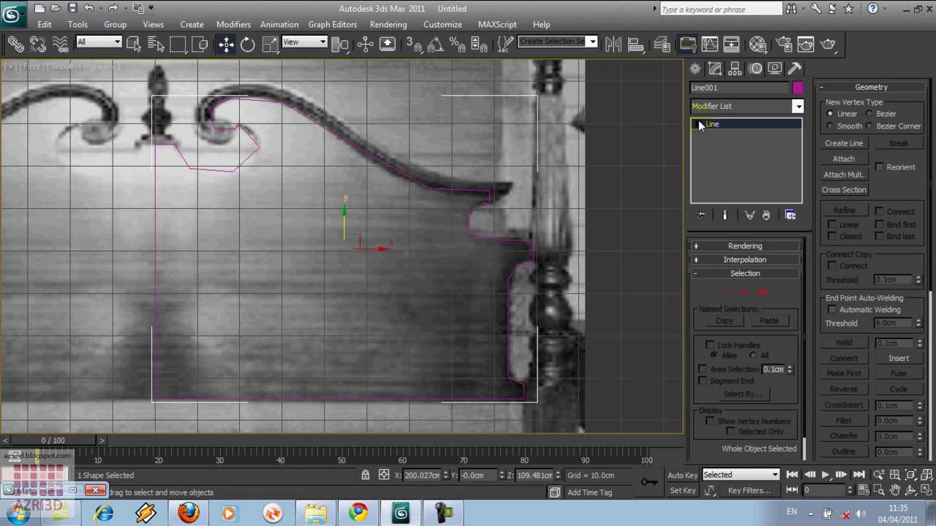
pyautogui.click(732, 137)
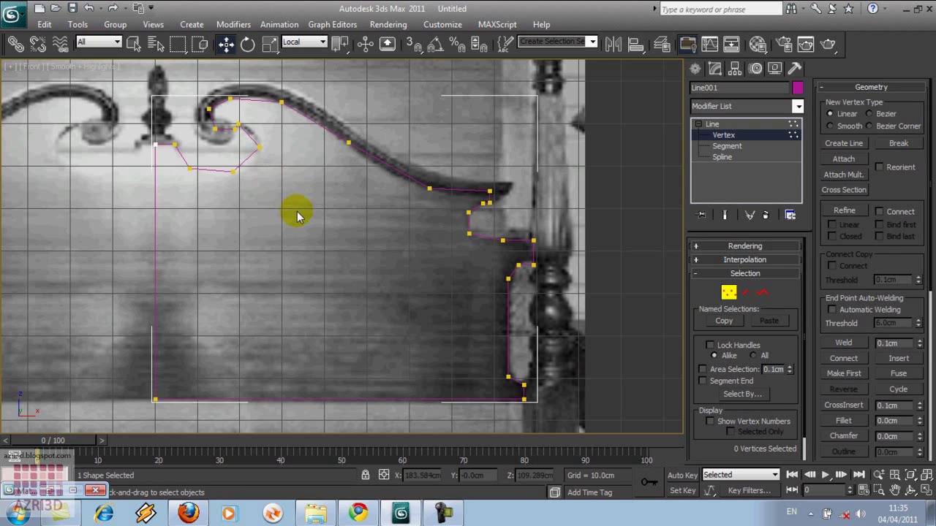
pyautogui.moveTo(184, 175); pyautogui.dragTo(246, 151)
pyautogui.keyDown('ctrl'); pyautogui.moveTo(184, 86); pyautogui.dragTo(220, 121); pyautogui.keyUp('ctrl')
pyautogui.keyDown('ctrl'); pyautogui.moveTo(211, 71); pyautogui.dragTo(511, 248); pyautogui.keyUp('ctrl')
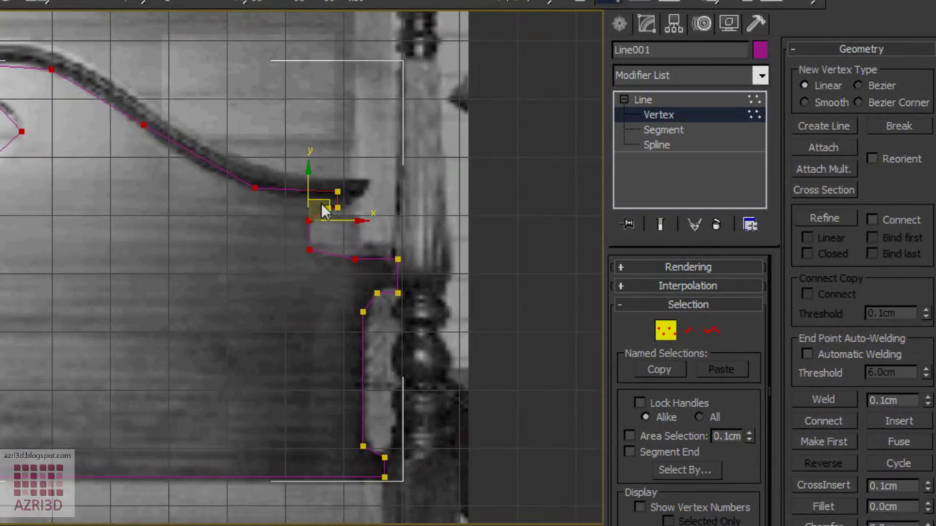
pyautogui.rightClick(320, 201)
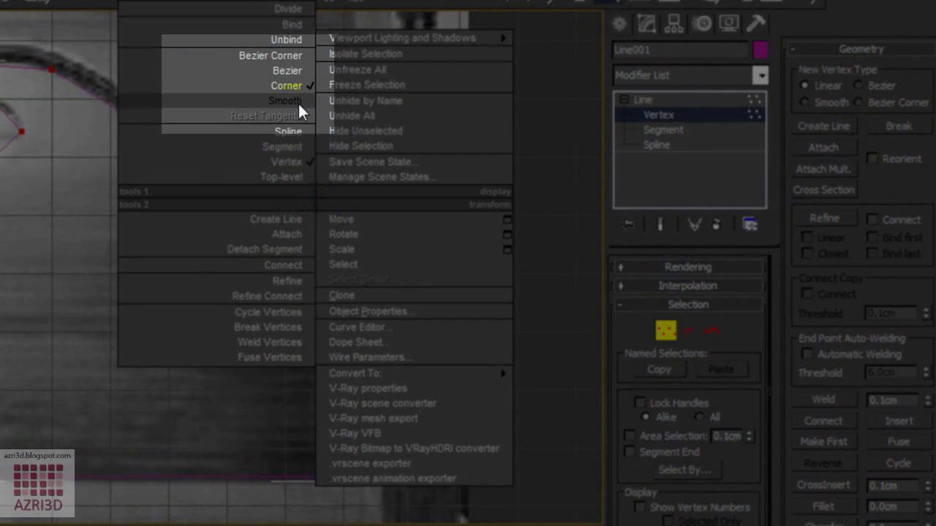
pyautogui.click(298, 102)
pyautogui.click(72, 189)
pyautogui.click(46, 142)
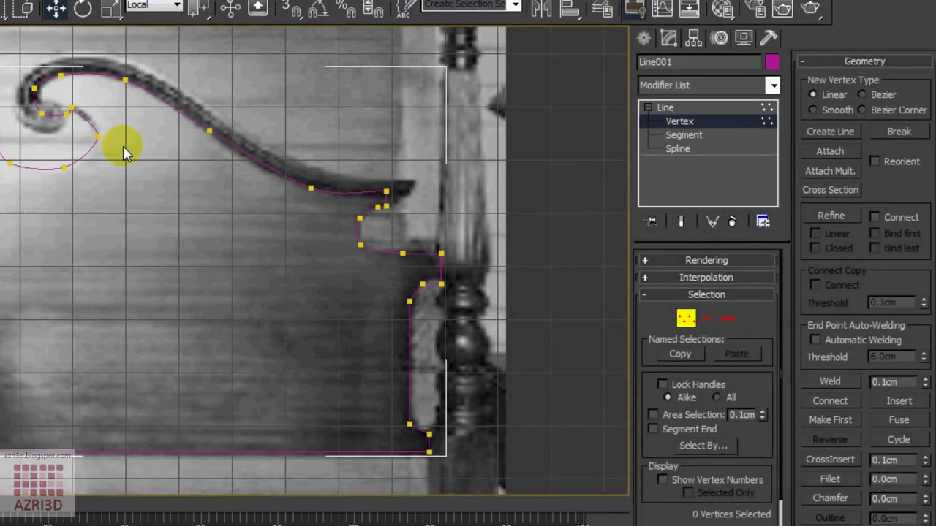
# Convert the sharp vertices at the scroll's inner tip and beside the centre ornament's base to Bezier Corner.
pyautogui.click(97, 136)
pyautogui.moveTo(153, 174); pyautogui.dragTo(195, 216, button='middle')
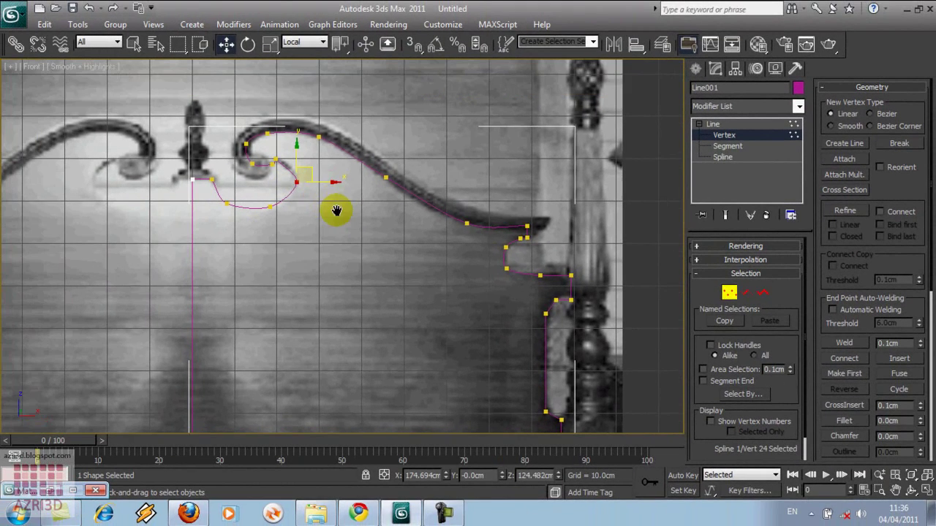
pyautogui.click(293, 184)
pyautogui.scroll(3, 198, 194)
pyautogui.rightClick(197, 201)
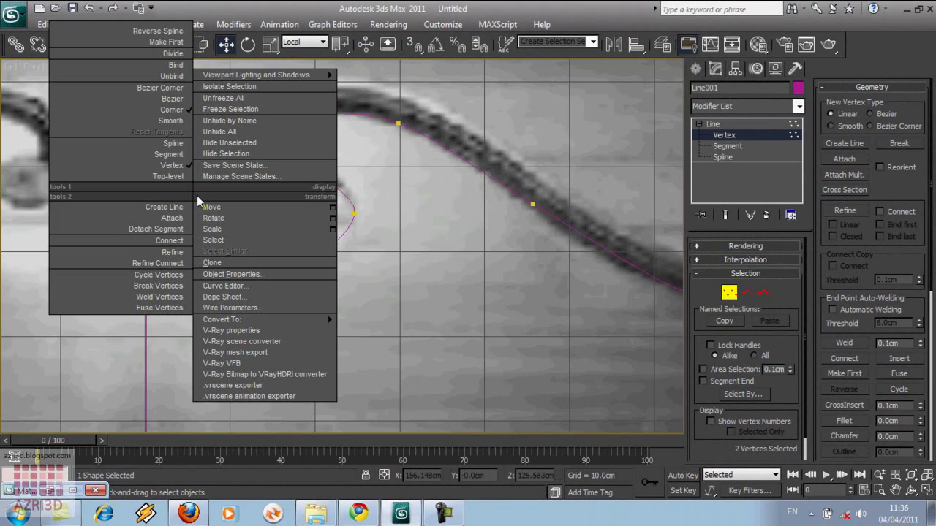
pyautogui.click(164, 89)
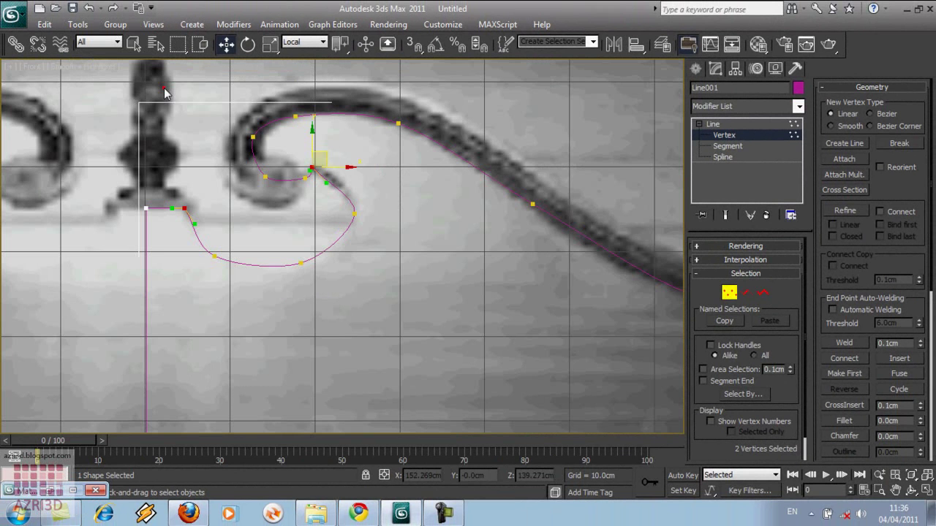
# Adjust the vertices and Bezier handles around the scroll's inner tip to follow its curl in the reference image.
pyautogui.scroll(2, 313, 170)
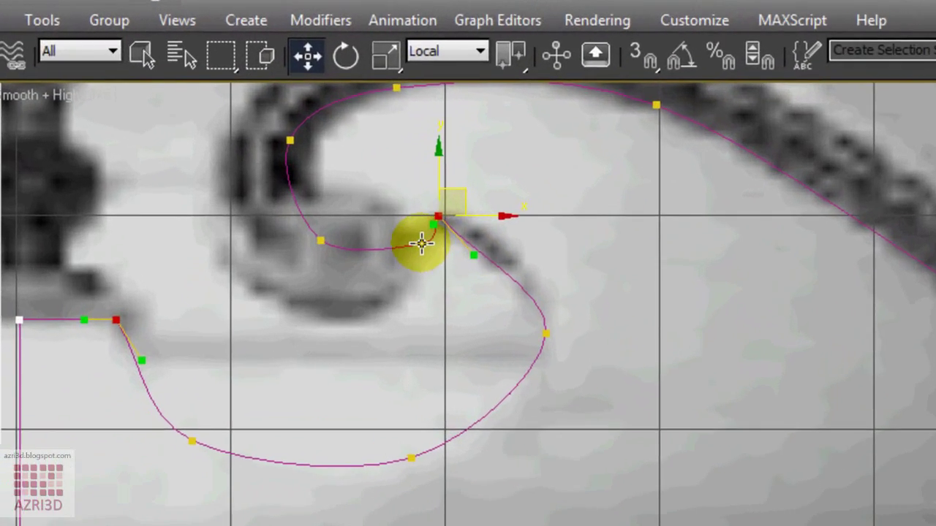
pyautogui.moveTo(300, 149); pyautogui.dragTo(291, 152)
pyautogui.moveTo(468, 236); pyautogui.dragTo(437, 247)
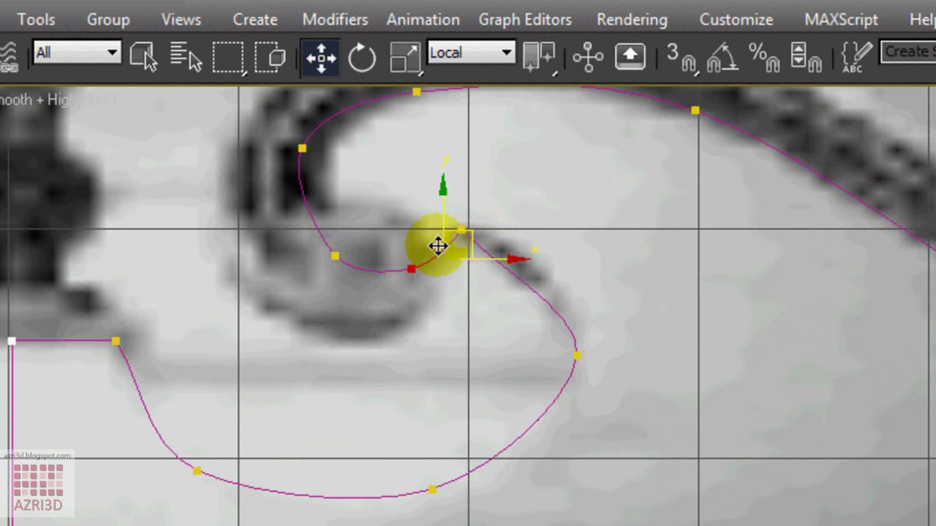
pyautogui.click(460, 231)
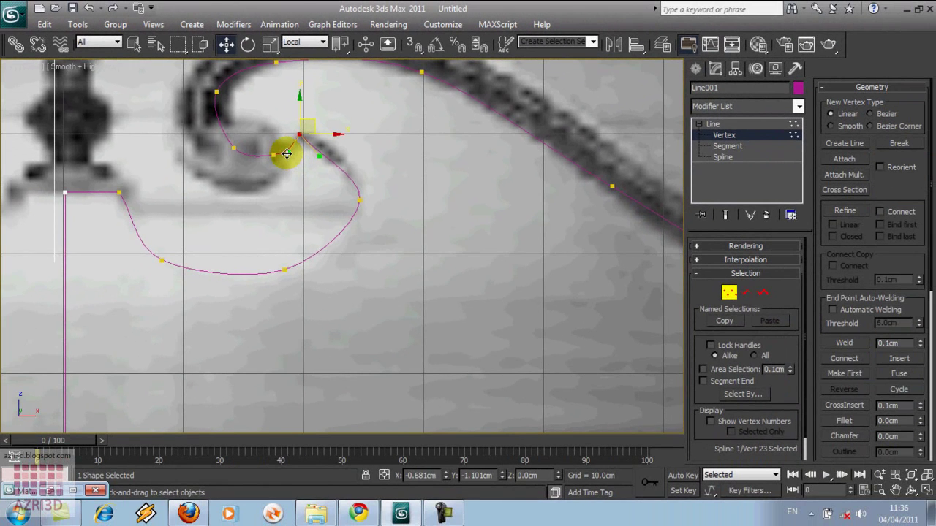
pyautogui.press('z')
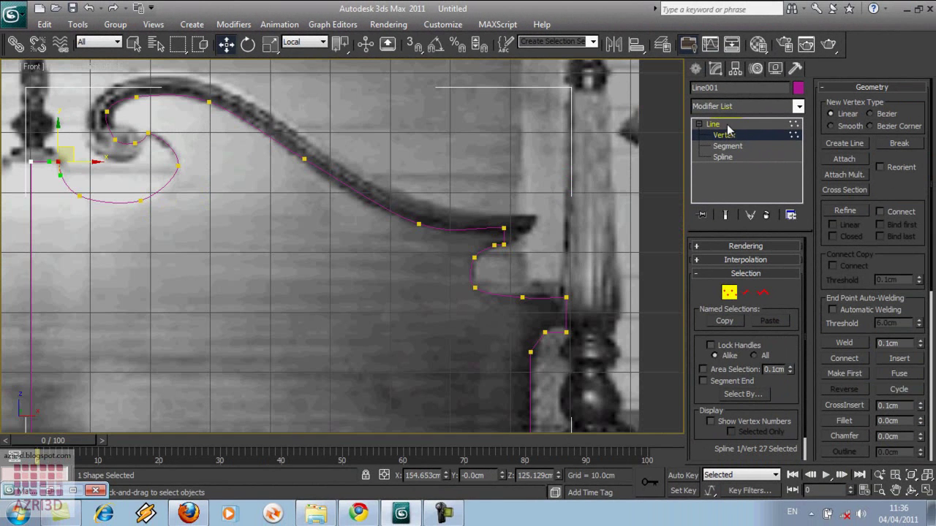
pyautogui.click(713, 124)
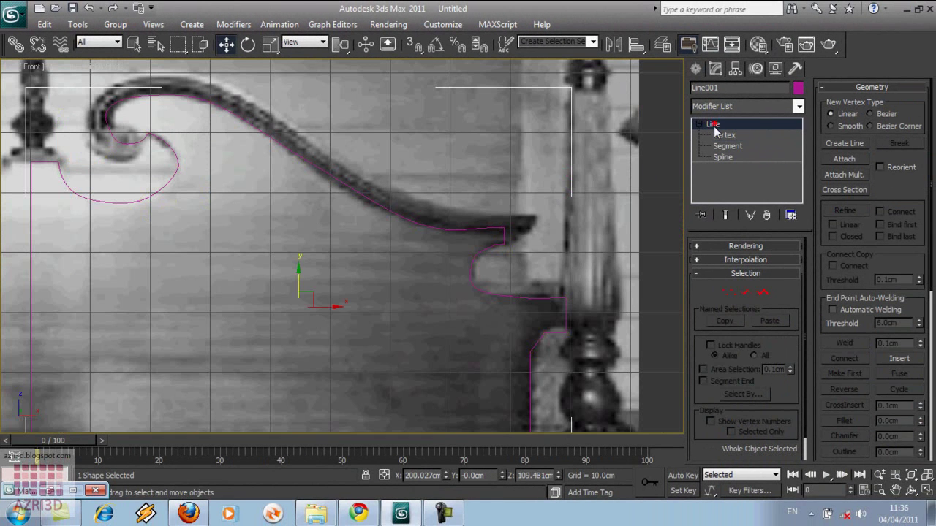
# Clone the outline spline straight up twice as instances, stacking both copies above the reference image.
pyautogui.click(491, 240)
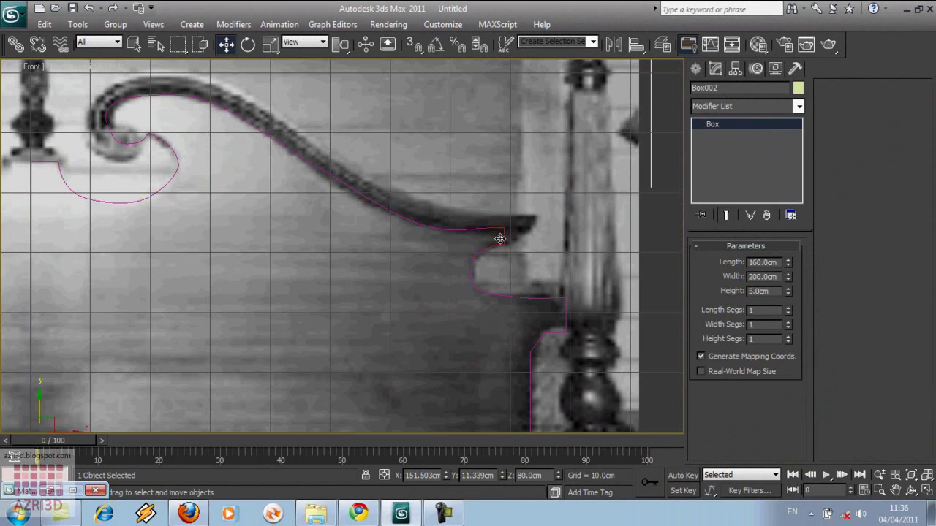
pyautogui.press('z')
pyautogui.click(422, 241)
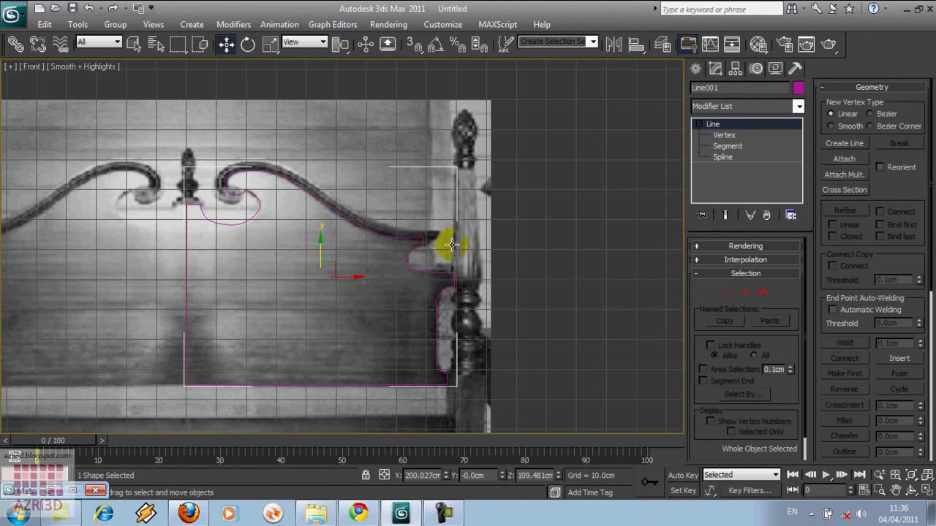
pyautogui.click(312, 254)
pyautogui.moveTo(322, 256)
pyautogui.keyDown('shift'); pyautogui.mouseDown()
pyautogui.moveTo(319, 94)
pyautogui.moveTo(332, 62)
pyautogui.mouseUp(); pyautogui.keyUp('shift')
pyautogui.click(403, 314)
pyautogui.scroll(-3, 378, 278)
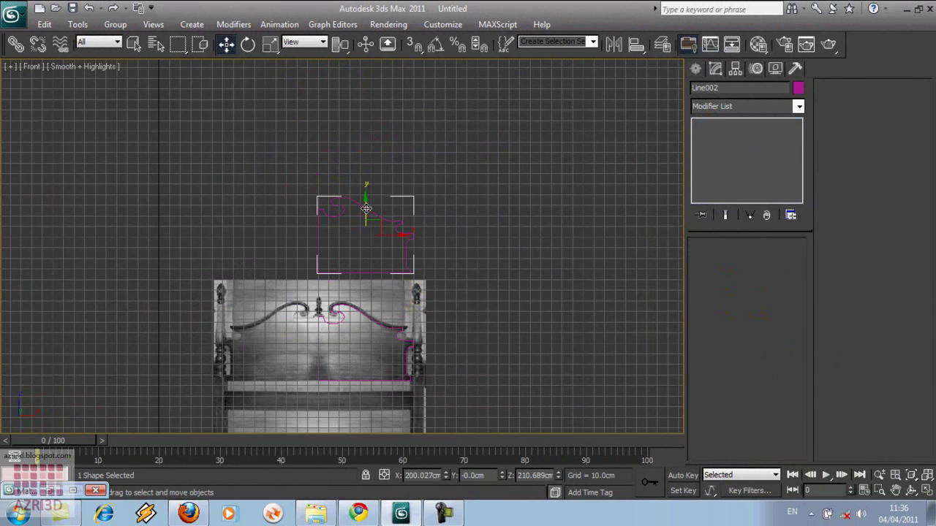
pyautogui.click(468, 313)
# Hide the viewport grid and apply a 5 cm Extrude to the original outline over the reference image.
pyautogui.moveTo(334, 249); pyautogui.dragTo(421, 278, button='middle')
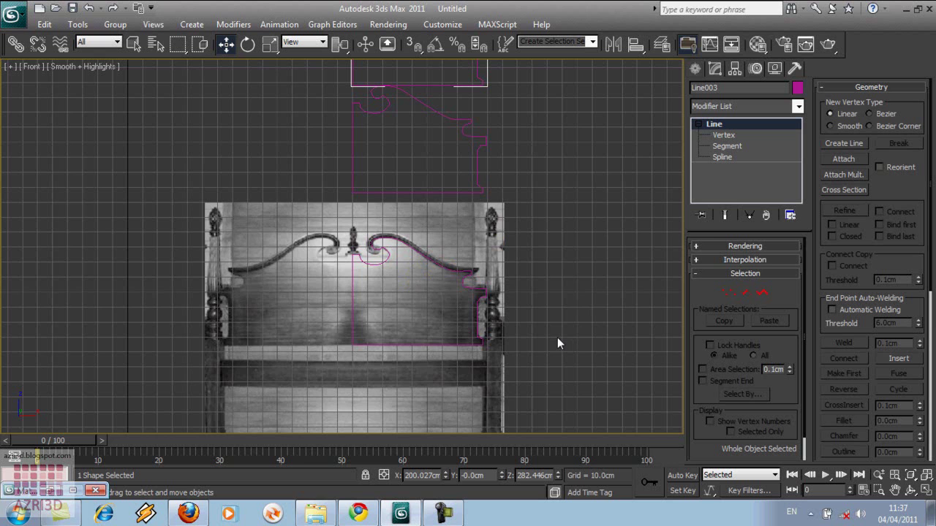
pyautogui.press('g')
pyautogui.scroll(5, 575, 288)
pyautogui.click(427, 148)
pyautogui.click(428, 149)
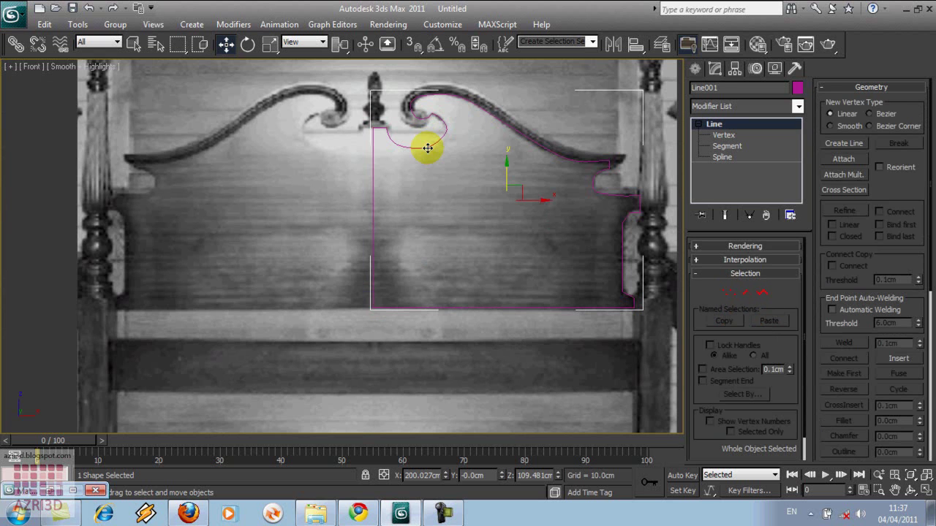
pyautogui.click(761, 110)
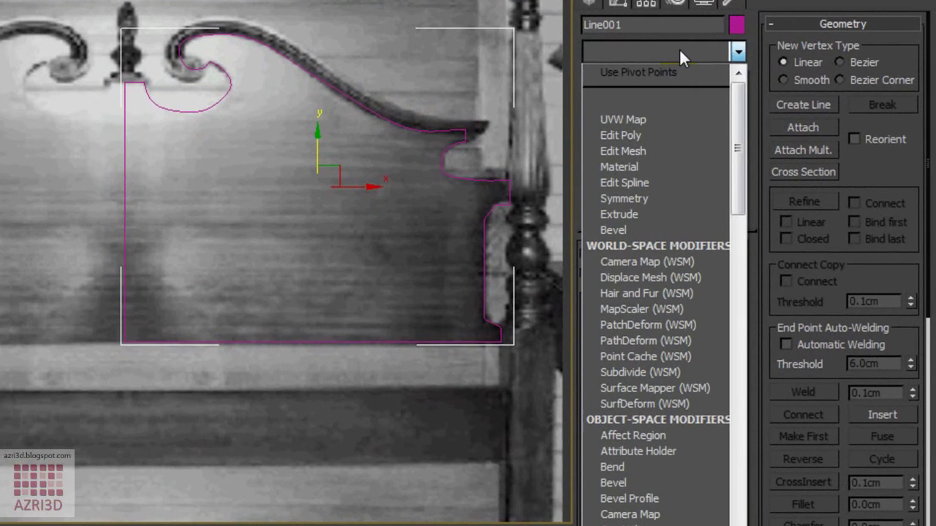
pyautogui.scroll(-1, 758, 111)
pyautogui.scroll(-1, 658, 146)
pyautogui.click(655, 153)
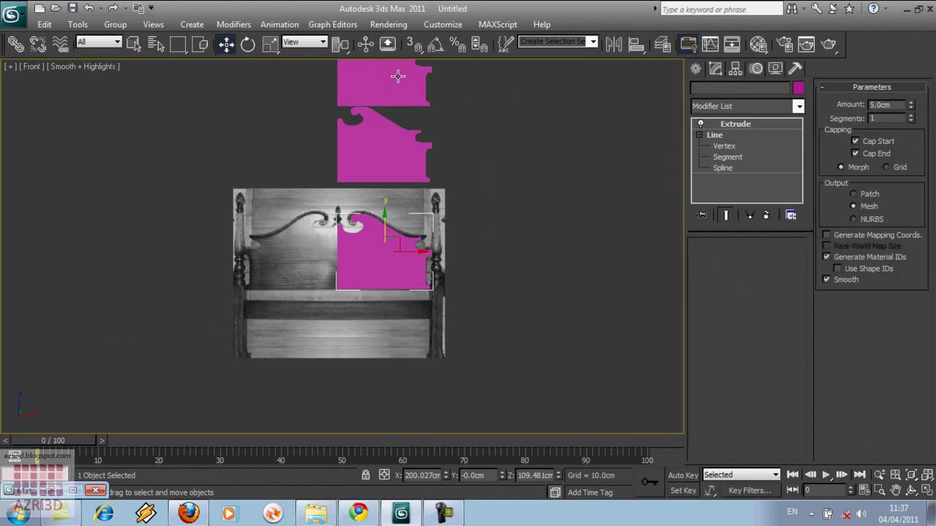
# Make the two upper outline copies unique with respect to each other and remove the Extrude modifier from both.
pyautogui.click(401, 157)
pyautogui.keyDown('ctrl'); pyautogui.click(402, 157); pyautogui.keyUp('ctrl')
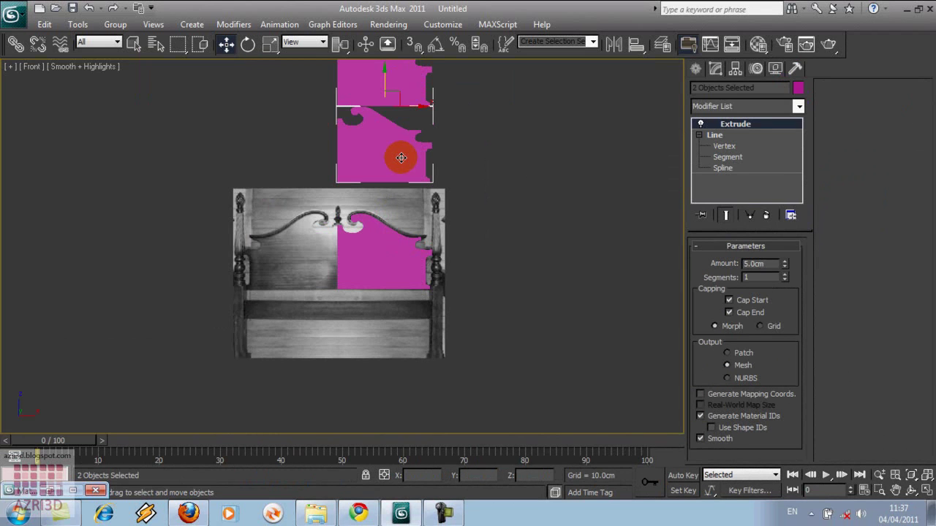
pyautogui.moveTo(425, 98); pyautogui.dragTo(382, 81)
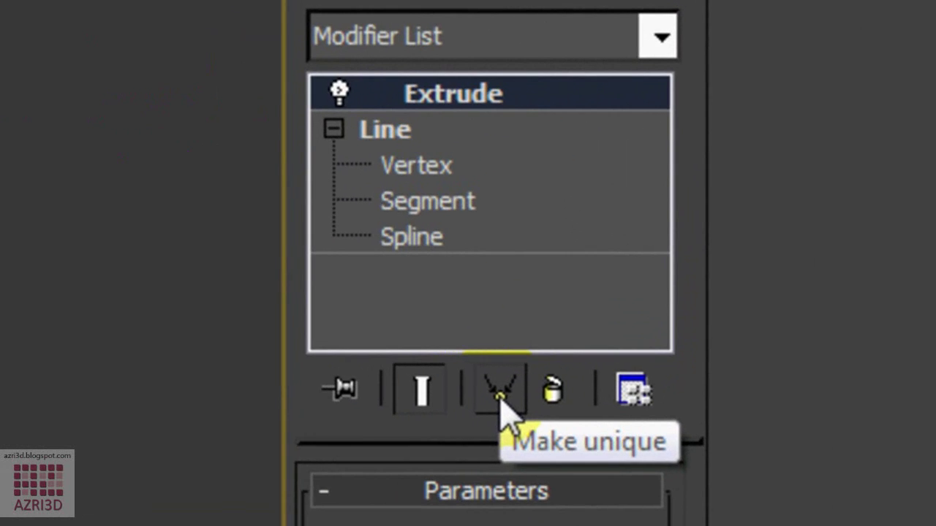
pyautogui.click(500, 395)
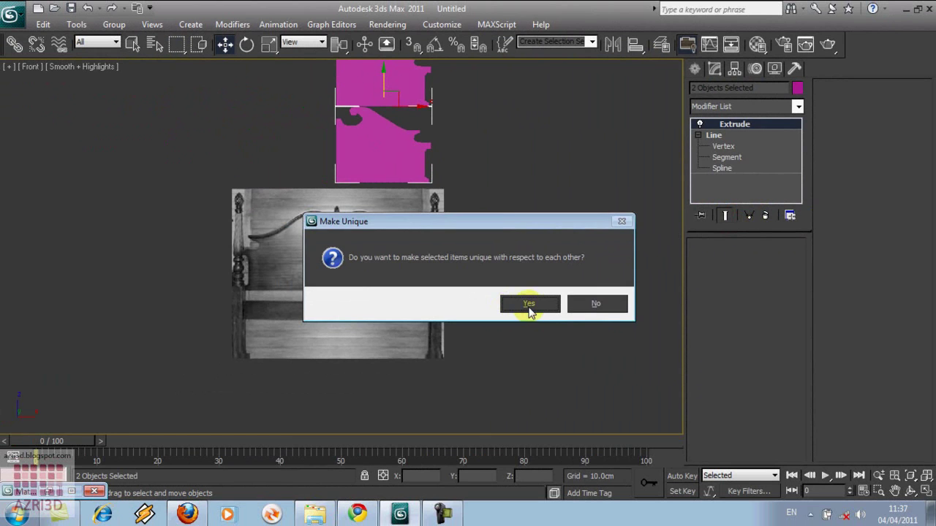
pyautogui.click(529, 311)
pyautogui.click(430, 174)
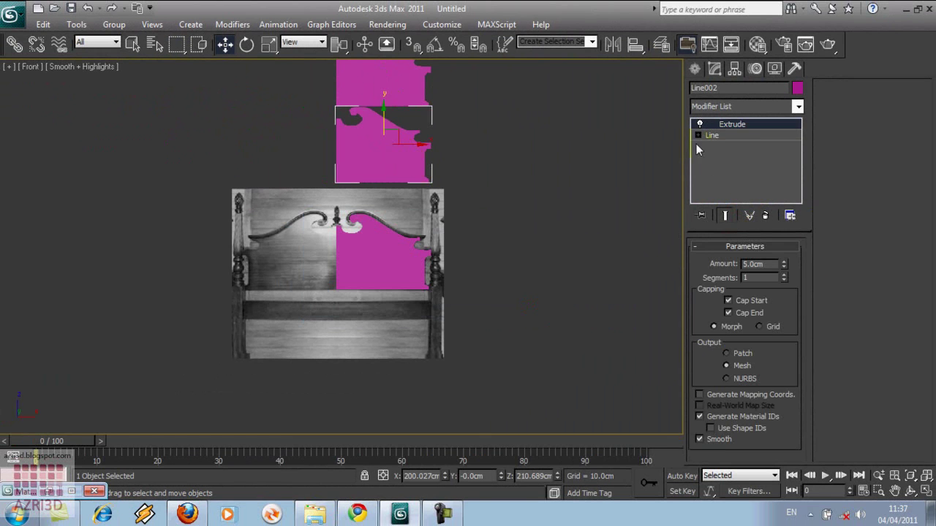
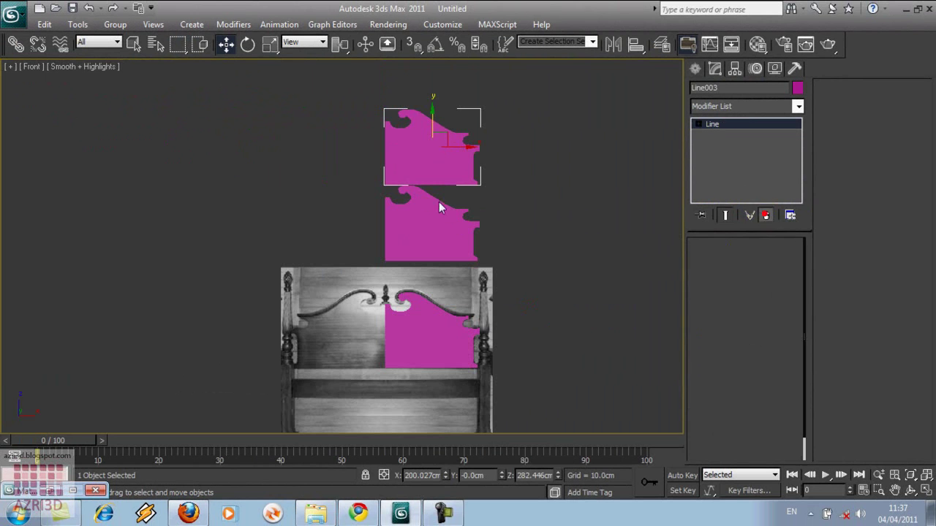
pyautogui.click(767, 215)
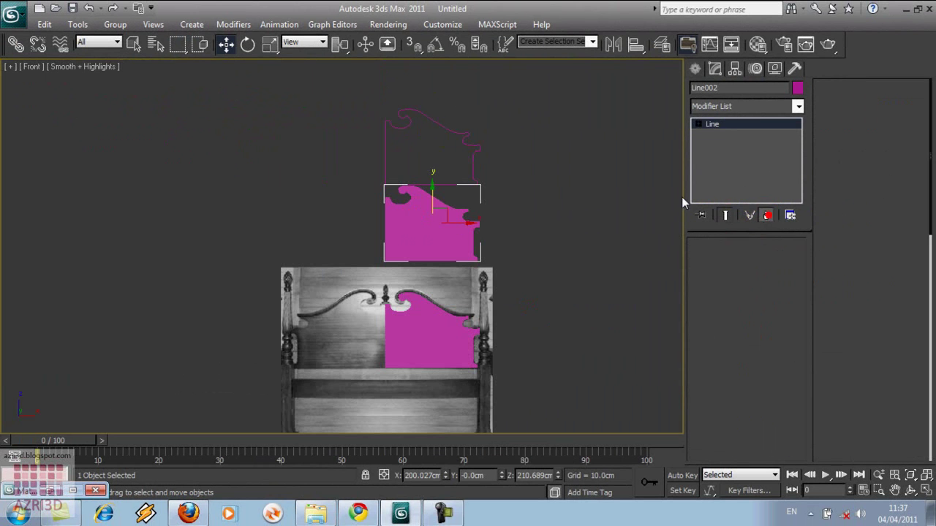
# Delete the segments along the right side of the topmost outline copy, below the end of the curved rail.
pyautogui.scroll(3, 478, 241)
pyautogui.scroll(2, 500, 277)
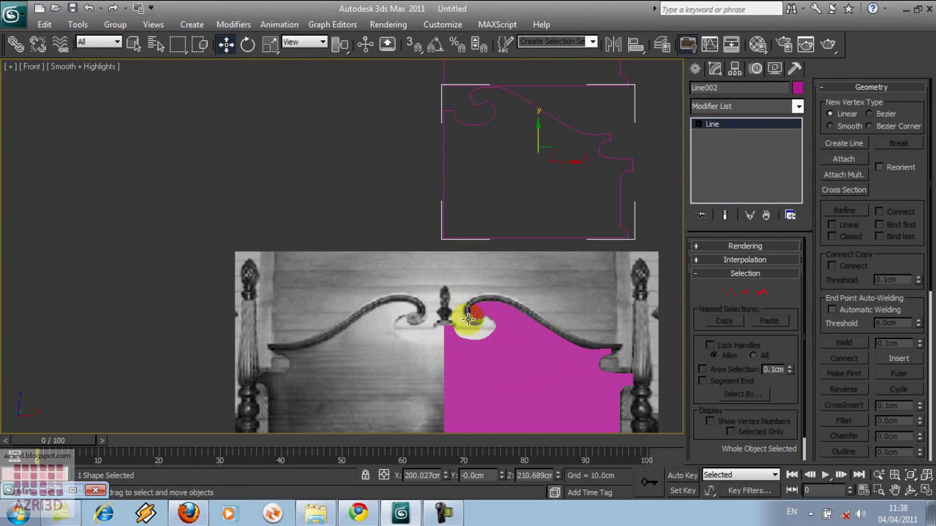
pyautogui.moveTo(541, 210); pyautogui.dragTo(477, 310, button='middle')
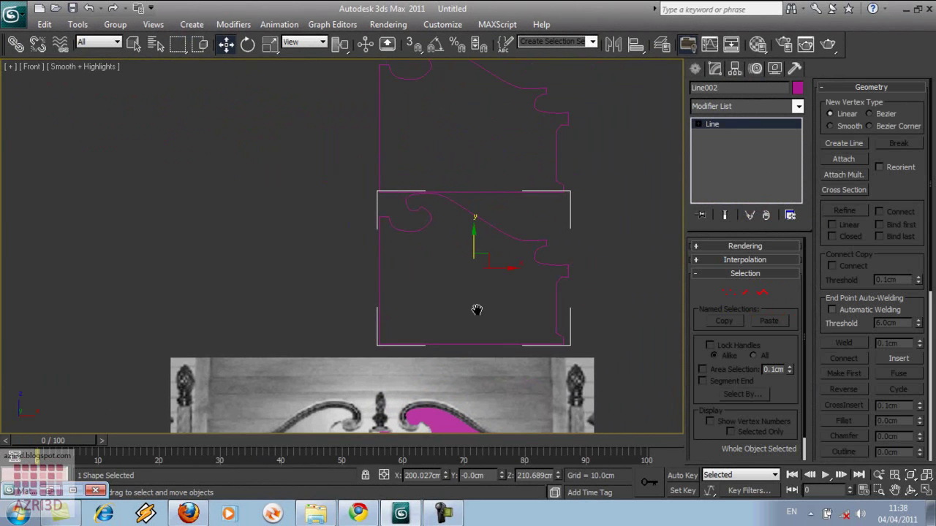
pyautogui.click(556, 138)
pyautogui.moveTo(531, 195); pyautogui.dragTo(543, 282, button='middle')
pyautogui.click(727, 145)
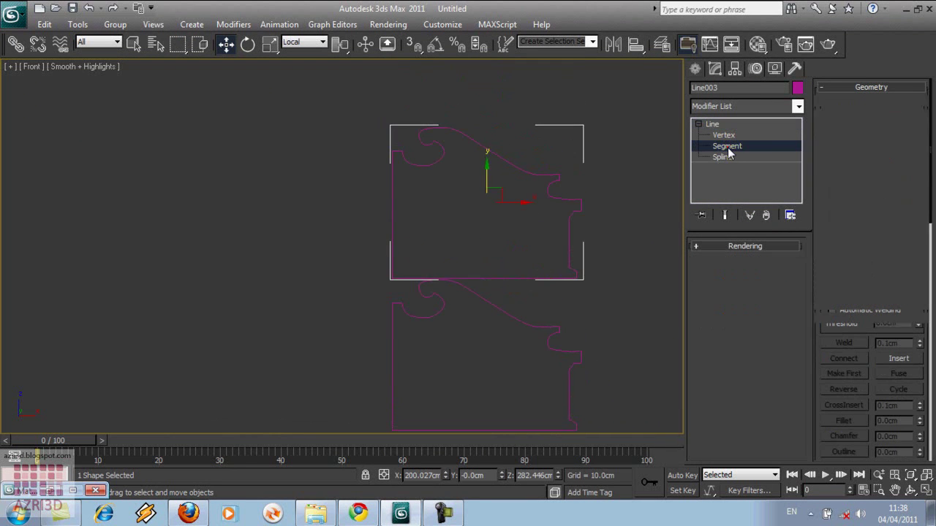
pyautogui.moveTo(617, 298); pyautogui.dragTo(489, 191)
pyautogui.press('Delete')
# Delete the topmost copy's remaining lower, centre and under-scroll segments, keeping only the curved top rail with its scroll.
pyautogui.click(429, 290)
pyautogui.press('Delete')
pyautogui.click(406, 162)
pyautogui.press('Delete')
pyautogui.click(390, 145)
pyautogui.press('Delete')
pyautogui.press('Delete')
pyautogui.click(721, 126)
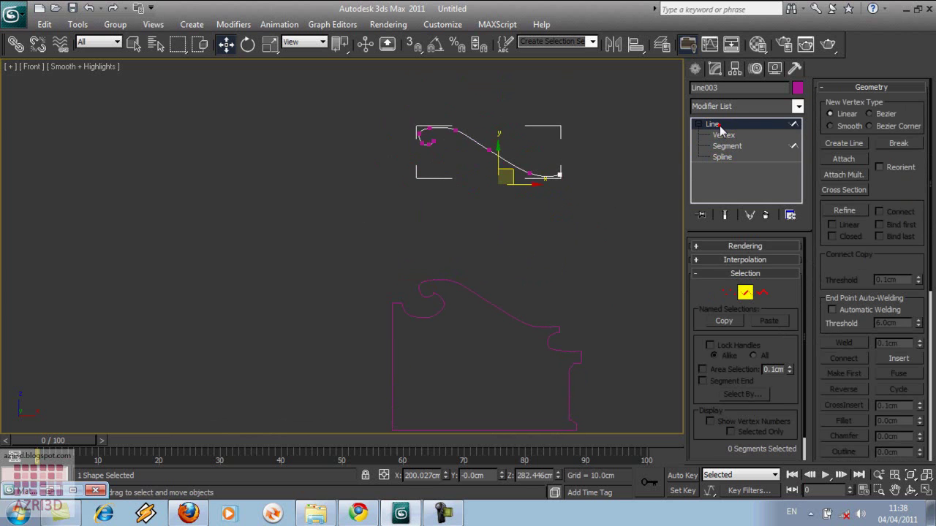
# Refine the curved top-rail spline with an extra vertex just before its right end.
pyautogui.moveTo(587, 194); pyautogui.dragTo(527, 148, button='middle')
pyautogui.scroll(-3, 476, 349)
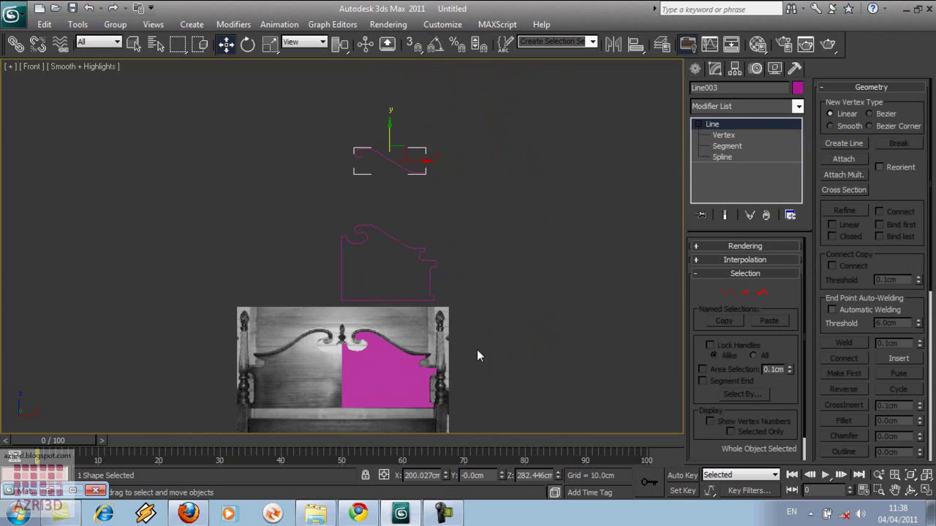
pyautogui.scroll(5, 428, 313)
pyautogui.moveTo(470, 366); pyautogui.dragTo(447, 231, button='middle')
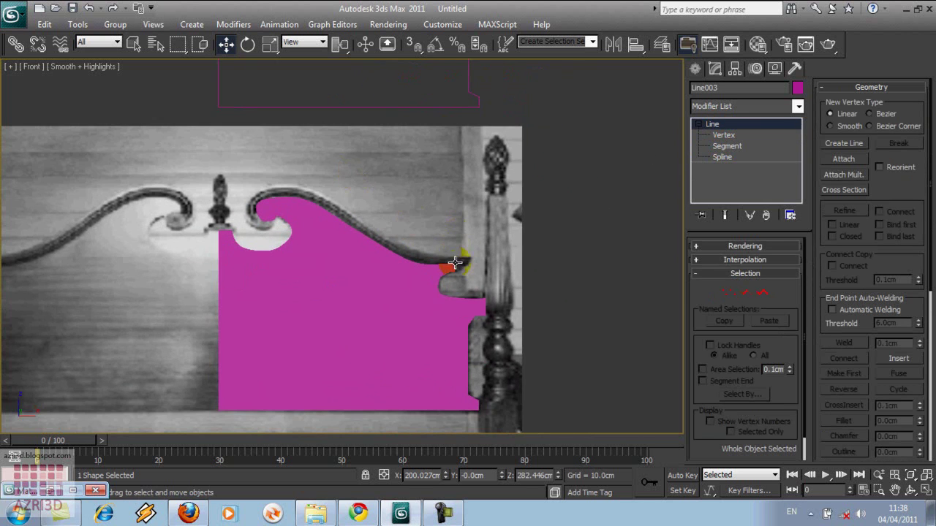
pyautogui.scroll(-6, 476, 264)
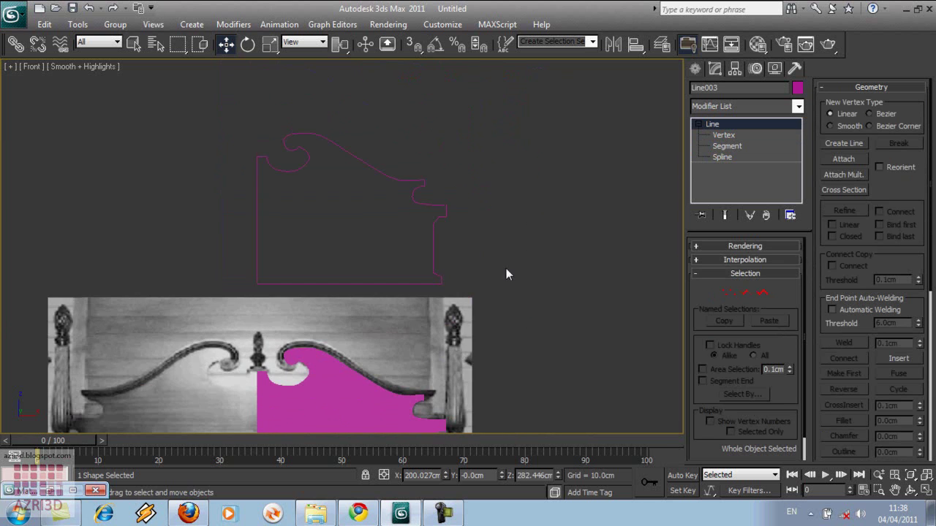
pyautogui.press('1')
pyautogui.click(844, 211)
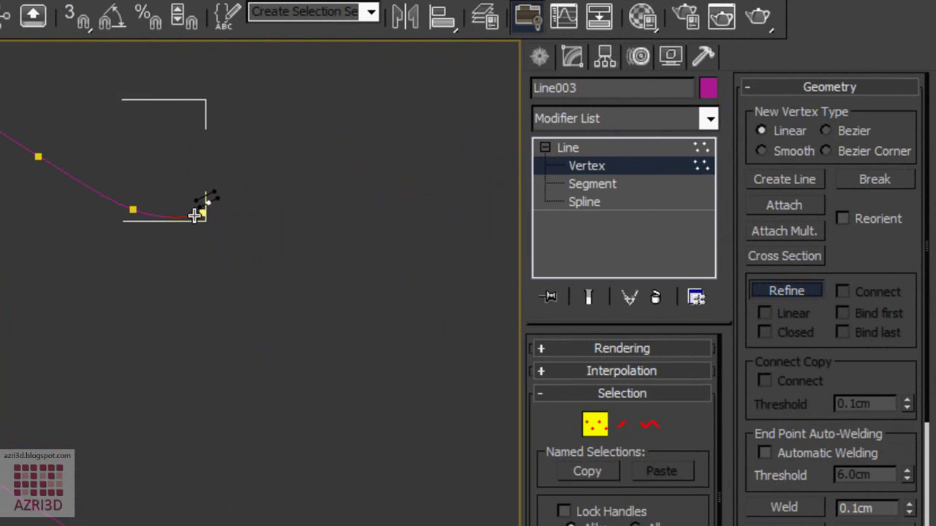
pyautogui.scroll(3, 492, 168)
pyautogui.moveTo(488, 524); pyautogui.dragTo(488, 525)
pyautogui.moveTo(417, 317); pyautogui.dragTo(346, 335)
pyautogui.rightClick(346, 334)
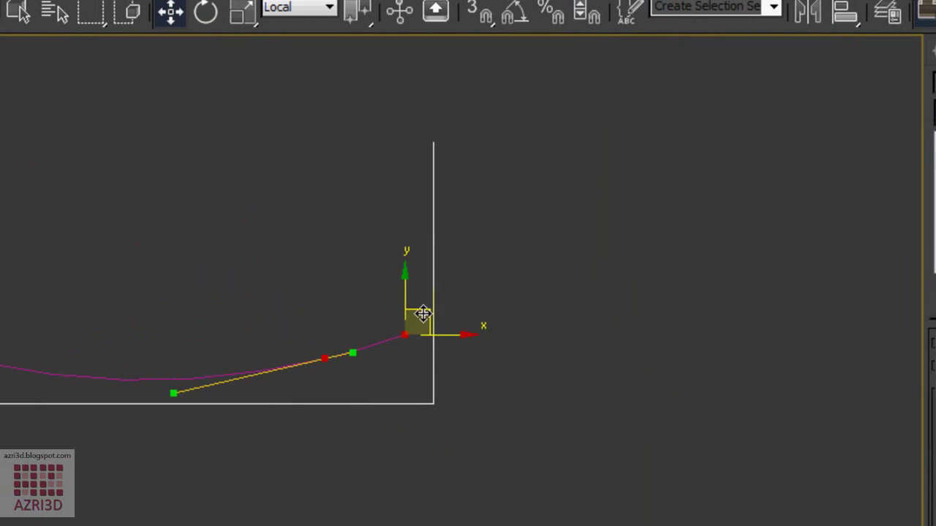
# Lower the rail's right end vertex so that its last segment runs level.
pyautogui.click(330, 197)
pyautogui.moveTo(407, 294); pyautogui.dragTo(403, 310)
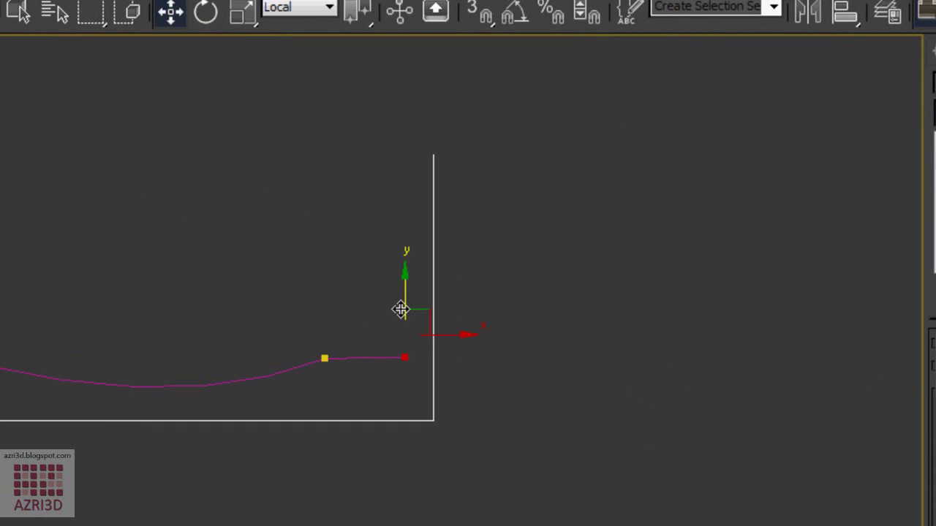
pyautogui.scroll(-2, 462, 329)
pyautogui.scroll(-3, 484, 349)
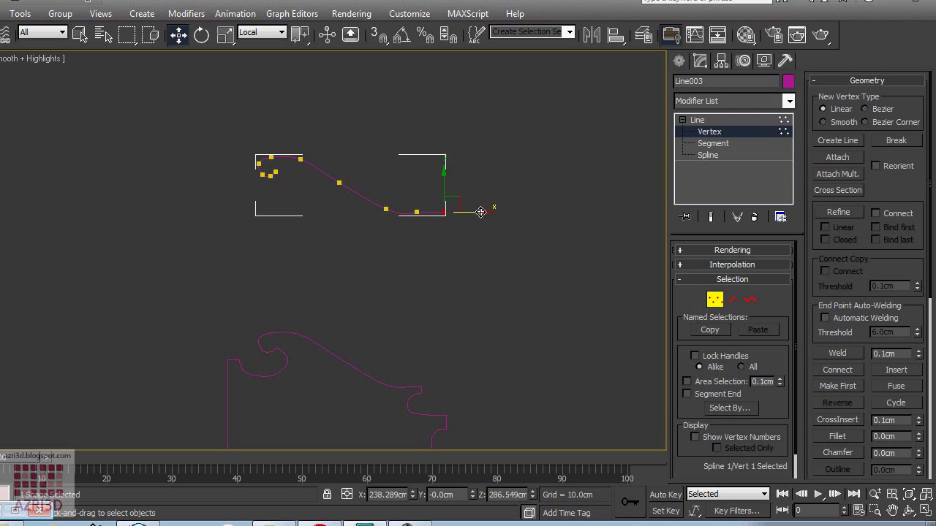
pyautogui.click(714, 119)
# Trace a small closed, stepped half-profile with the Line tool over the rail's right end in the reference image.
pyautogui.moveTo(521, 193); pyautogui.dragTo(539, 272, button='middle')
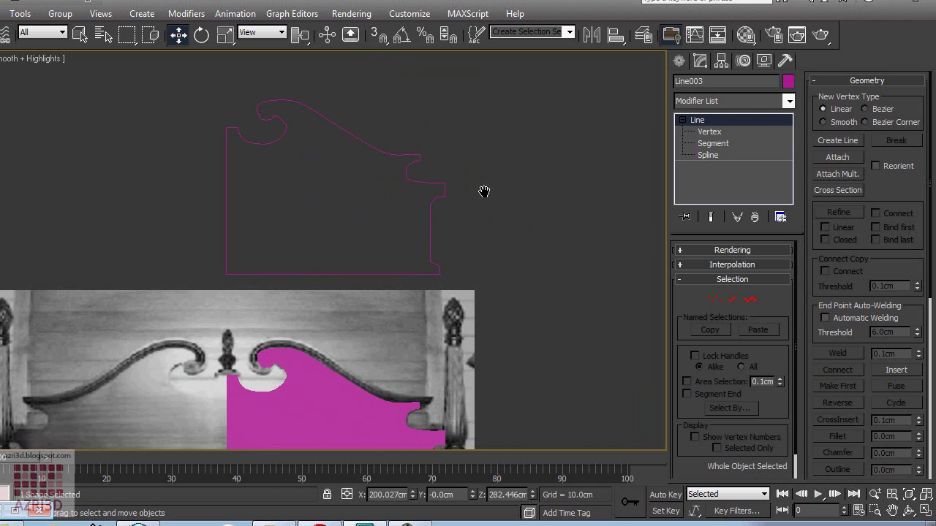
pyautogui.scroll(5, 445, 390)
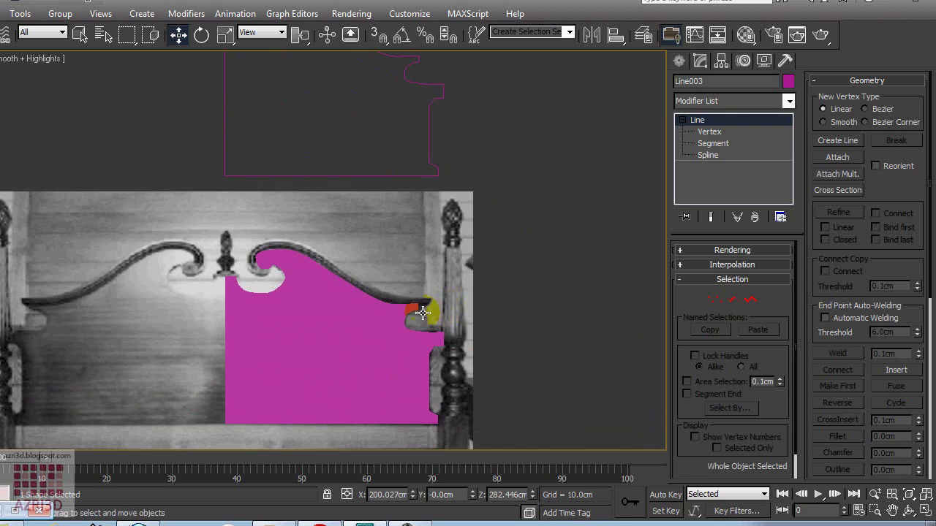
pyautogui.moveTo(468, 338); pyautogui.dragTo(476, 245, button='middle')
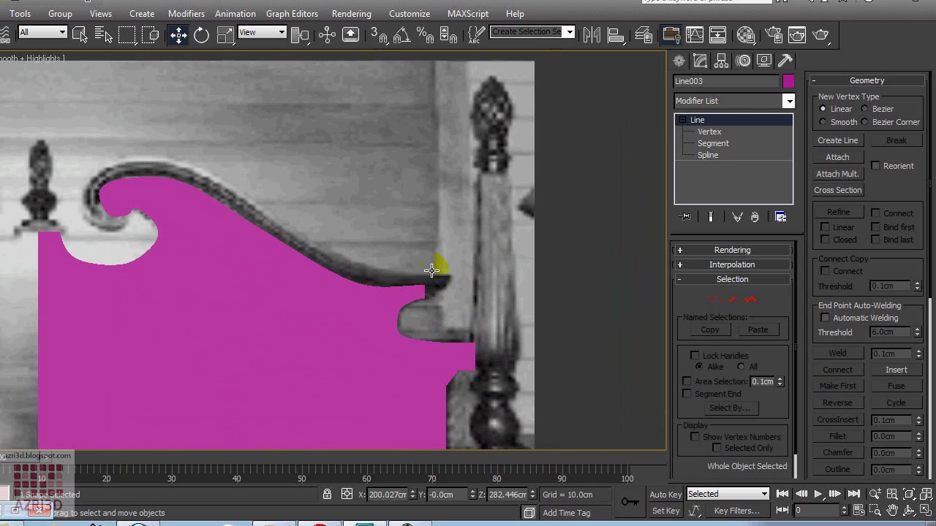
pyautogui.click(678, 63)
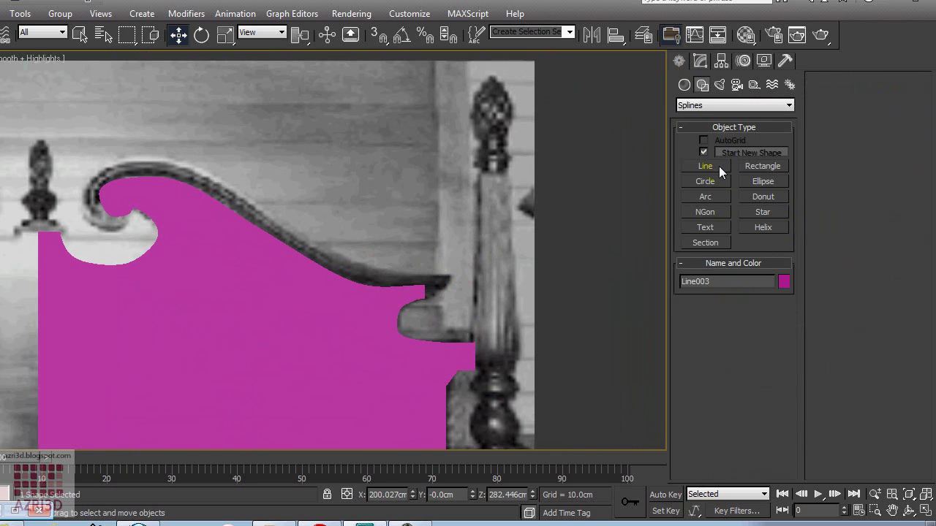
pyautogui.click(719, 166)
pyautogui.scroll(3, 268, 145)
pyautogui.click(253, 148)
pyautogui.click(269, 145)
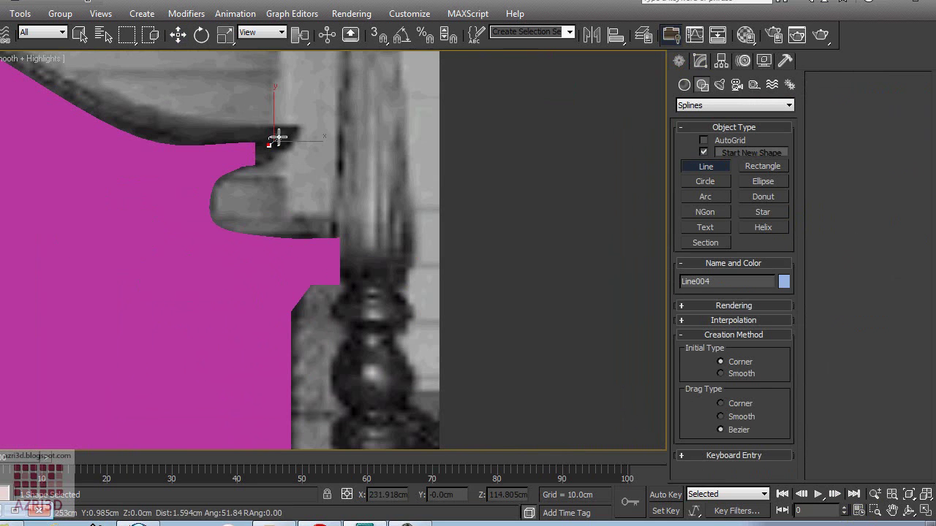
pyautogui.click(282, 131)
pyautogui.click(254, 126)
pyautogui.click(256, 157)
pyautogui.rightClick(418, 301)
# Move the half-profile off the reference image into the empty area to its right.
pyautogui.press('w')
pyautogui.moveTo(270, 143); pyautogui.dragTo(534, 164)
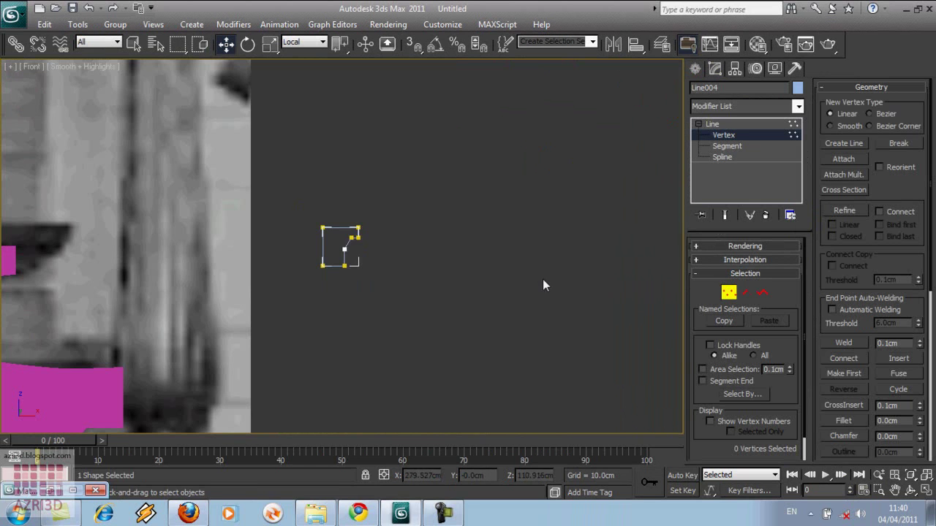
pyautogui.click(740, 124)
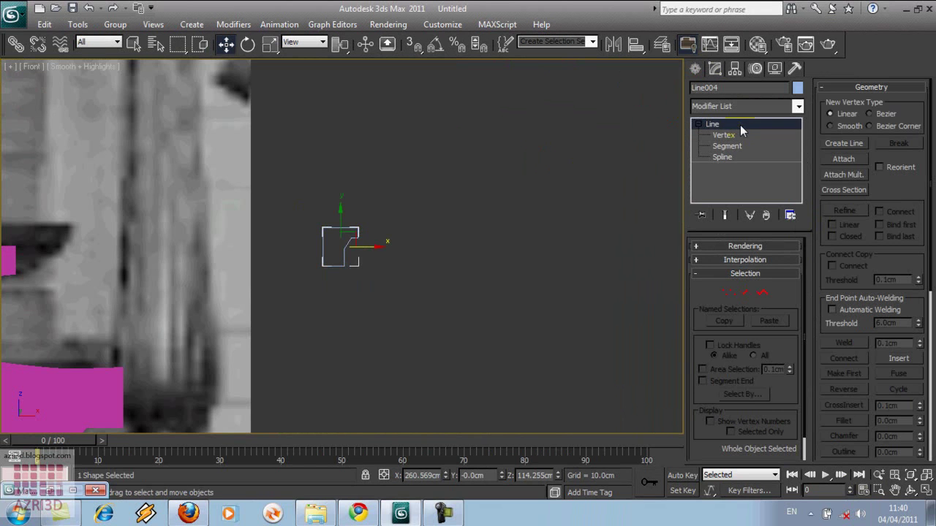
# Draw a square guide rectangle below the half-profile and shift the half-profile so its stem slightly overhangs the square's right edge.
pyautogui.click(694, 69)
pyautogui.click(774, 167)
pyautogui.moveTo(332, 271); pyautogui.dragTo(276, 324)
pyautogui.press('w')
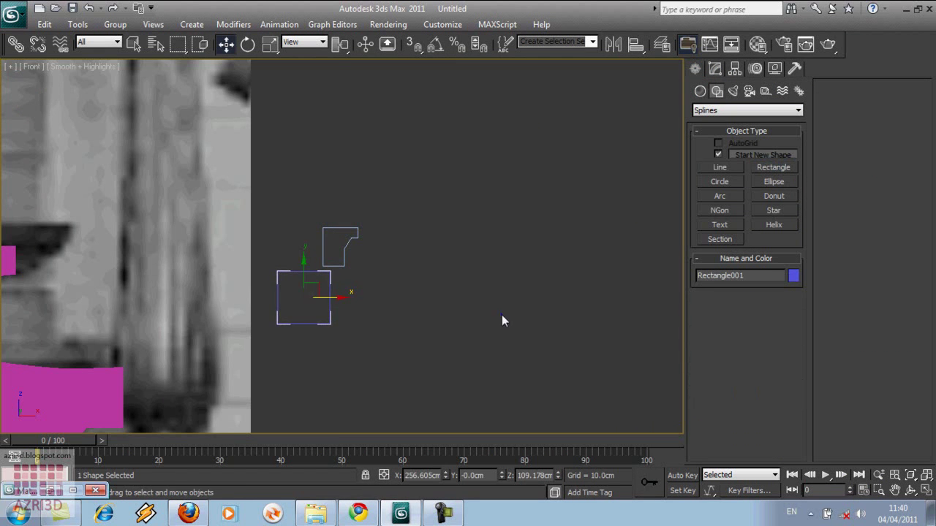
pyautogui.scroll(2, 501, 320)
pyautogui.click(491, 283)
pyautogui.moveTo(518, 243); pyautogui.dragTo(501, 247)
pyautogui.scroll(-2, 501, 247)
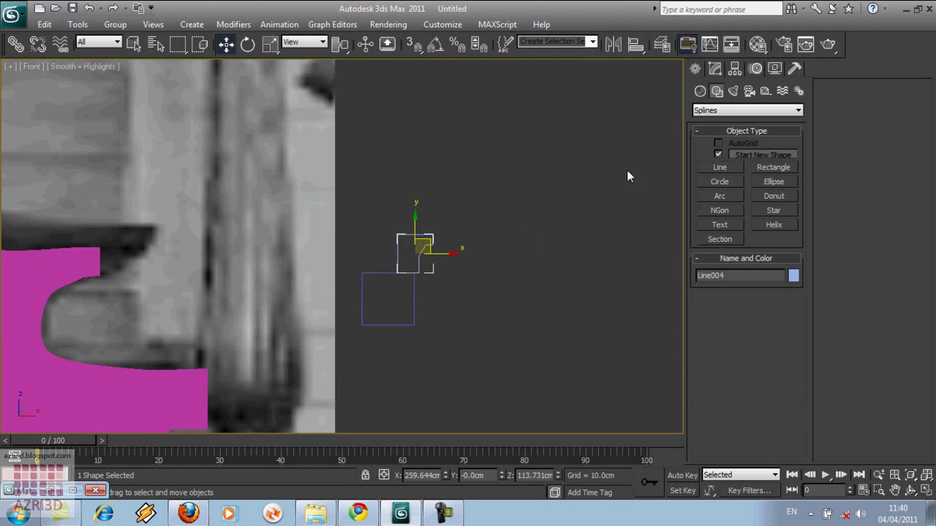
# Apply a Mirror modifier to the half-profile along the X axis with Copy enabled.
pyautogui.click(715, 69)
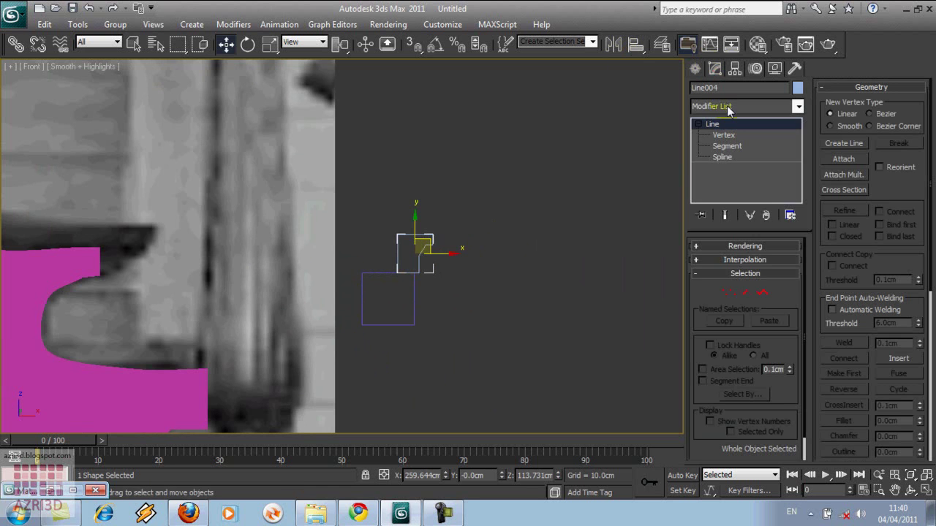
pyautogui.click(727, 107)
pyautogui.write('m')
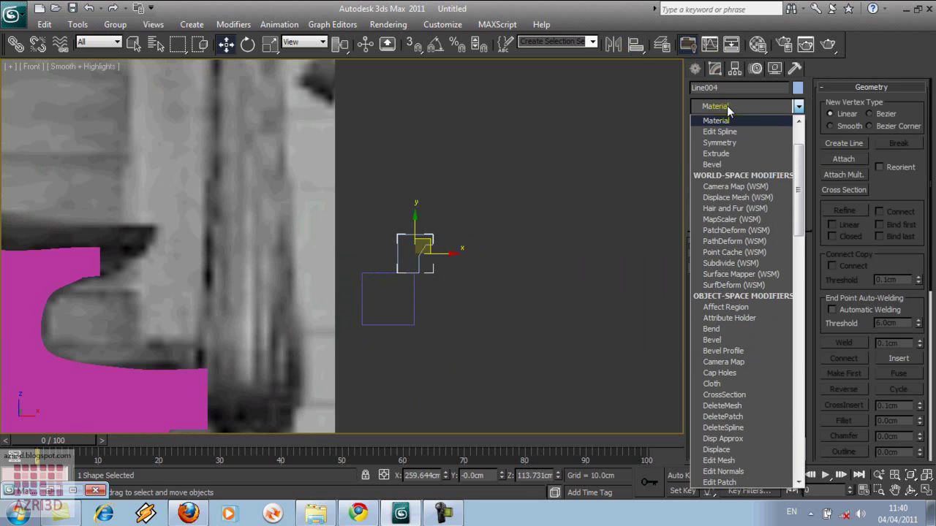
pyautogui.press('m')
pyautogui.press('m')
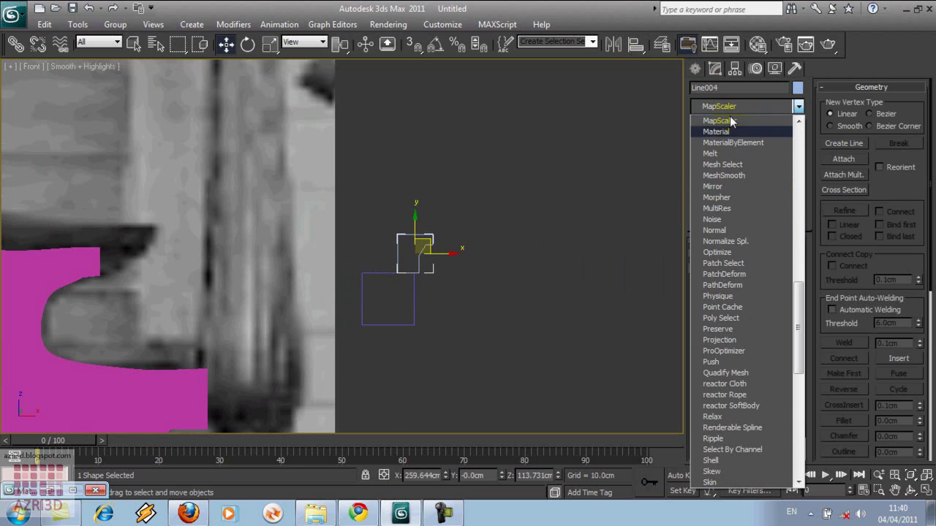
pyautogui.click(725, 188)
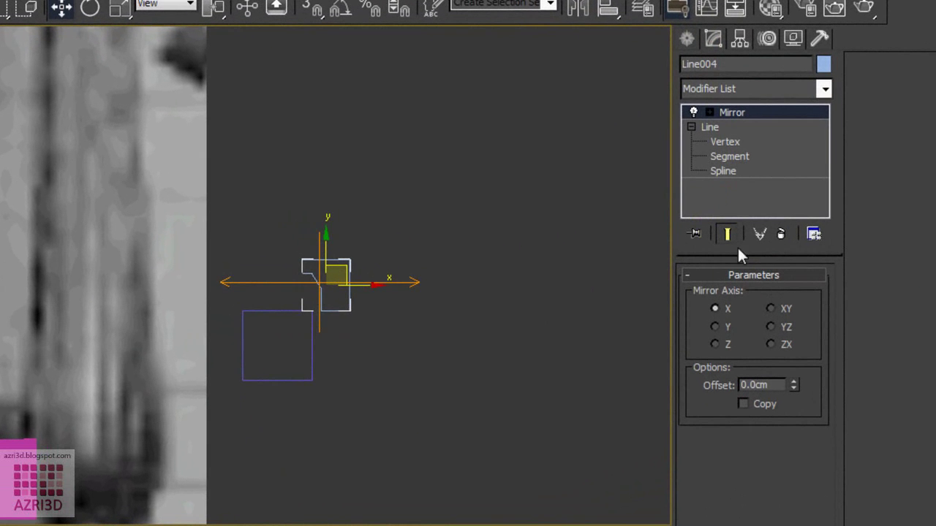
pyautogui.click(743, 404)
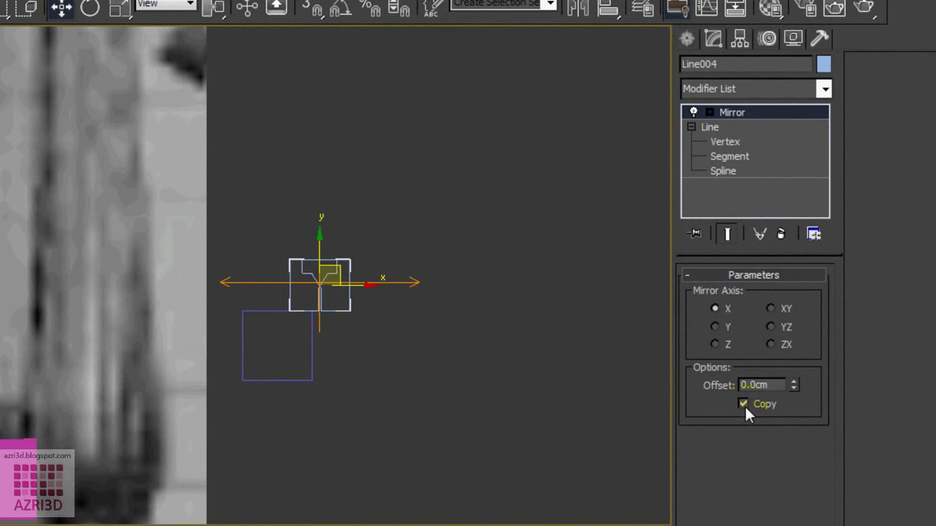
# Move the Mirror Center to the middle of the guide square and convert the mirrored profile to an Editable Spline.
pyautogui.click(709, 112)
pyautogui.click(739, 127)
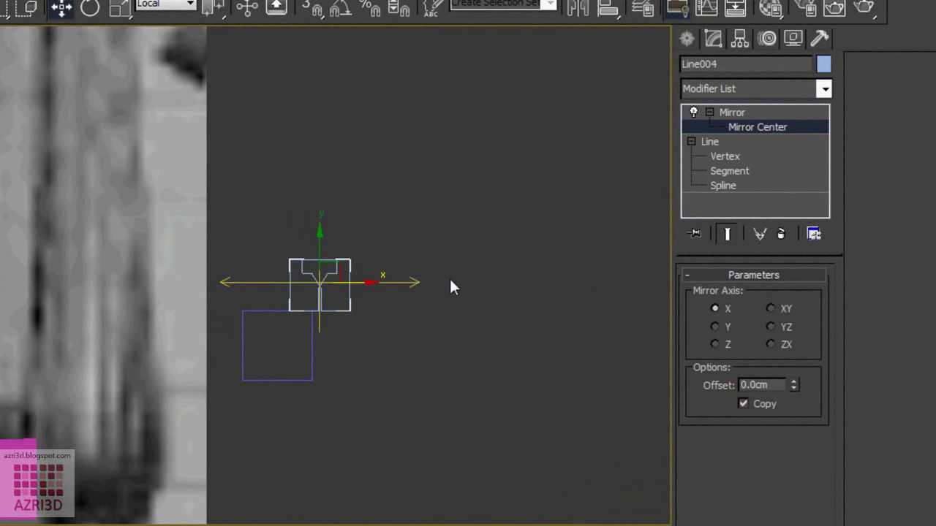
pyautogui.moveTo(364, 285); pyautogui.dragTo(321, 285)
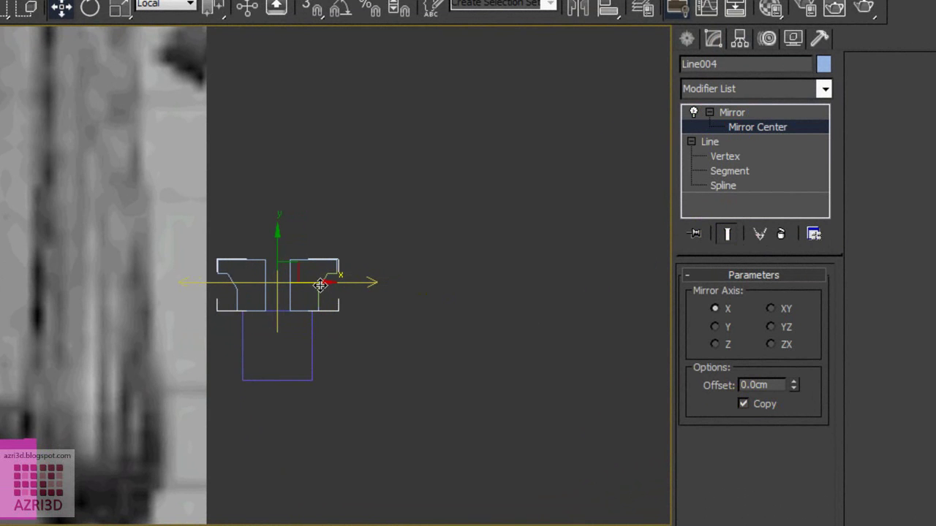
pyautogui.rightClick(295, 267)
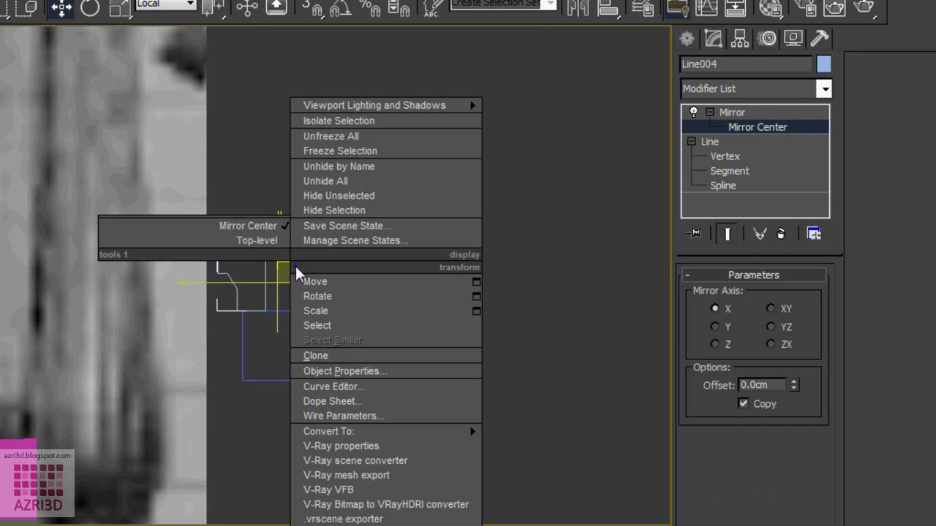
pyautogui.moveTo(386, 432)
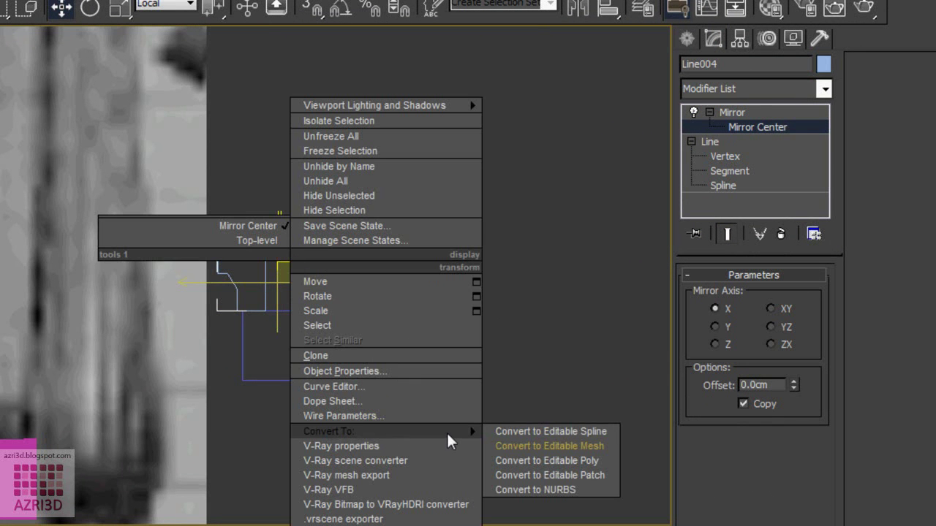
pyautogui.click(528, 433)
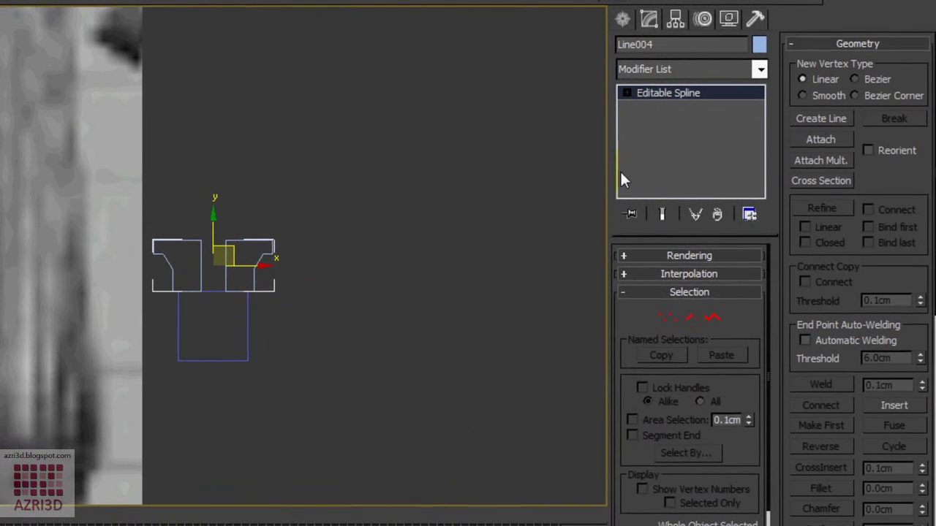
# Fuse the profile's two inner top vertices together, and likewise the two inner bottom vertices.
pyautogui.click(621, 86)
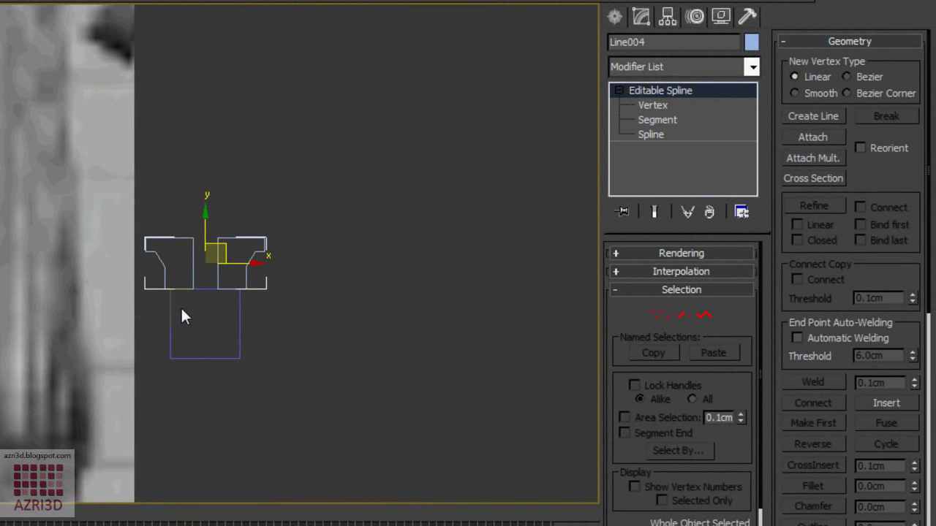
pyautogui.click(657, 108)
pyautogui.moveTo(179, 217); pyautogui.dragTo(240, 259)
pyautogui.click(873, 424)
pyautogui.moveTo(178, 285); pyautogui.dragTo(230, 310)
pyautogui.click(877, 426)
# Delete the segments on the profile's centre line, then weld and remove the middle vertices to leave one closed shape.
pyautogui.click(688, 124)
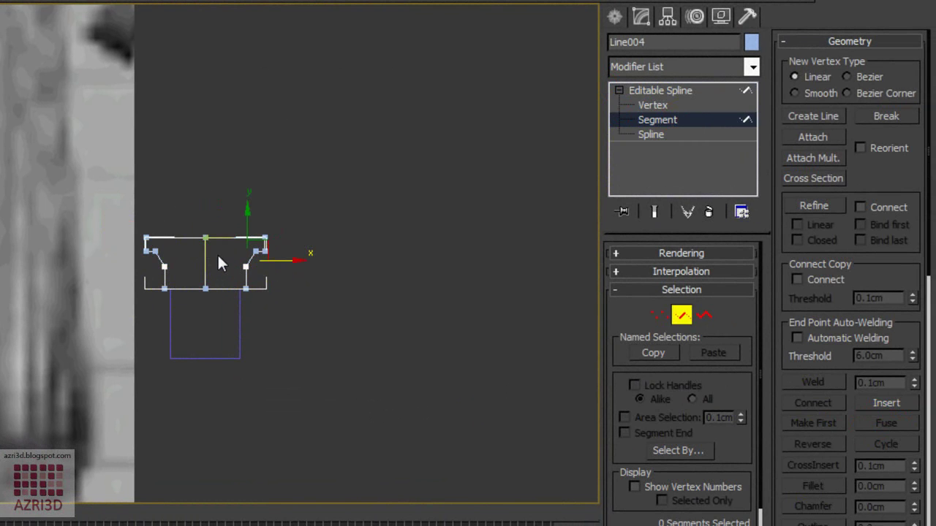
pyautogui.press('Delete')
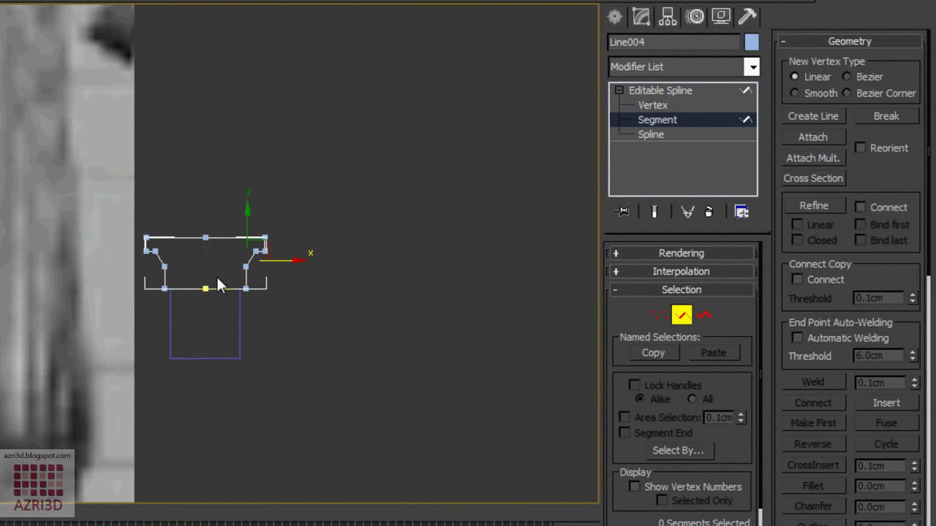
pyautogui.click(647, 104)
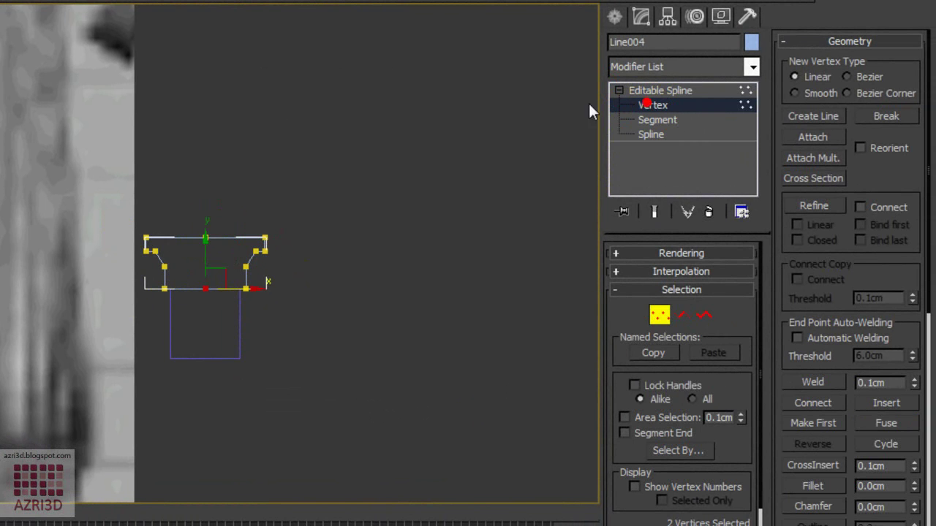
pyautogui.click(812, 382)
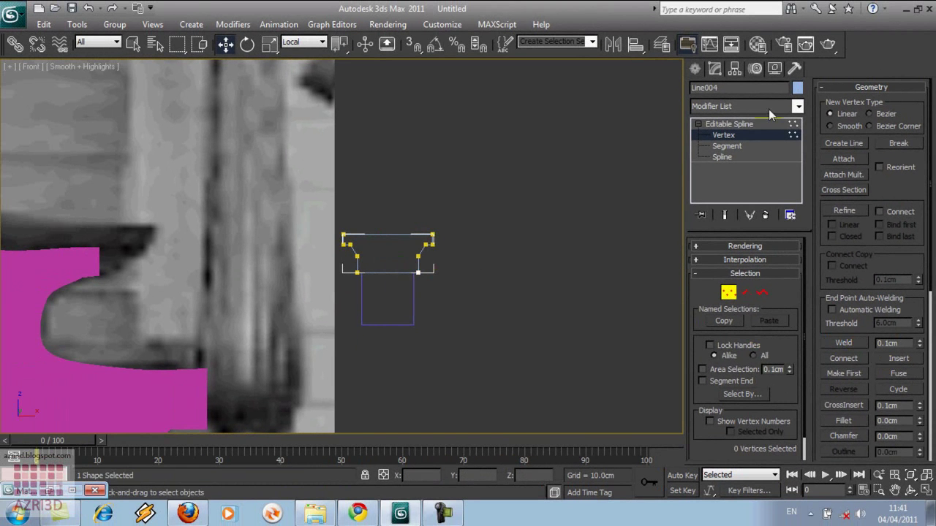
pyautogui.click(729, 124)
# Create a Loft compound object along the curved top-rail spline, using the closed cross-section profile as an Instance shape.
pyautogui.scroll(-2, 497, 293)
pyautogui.scroll(-4, 516, 311)
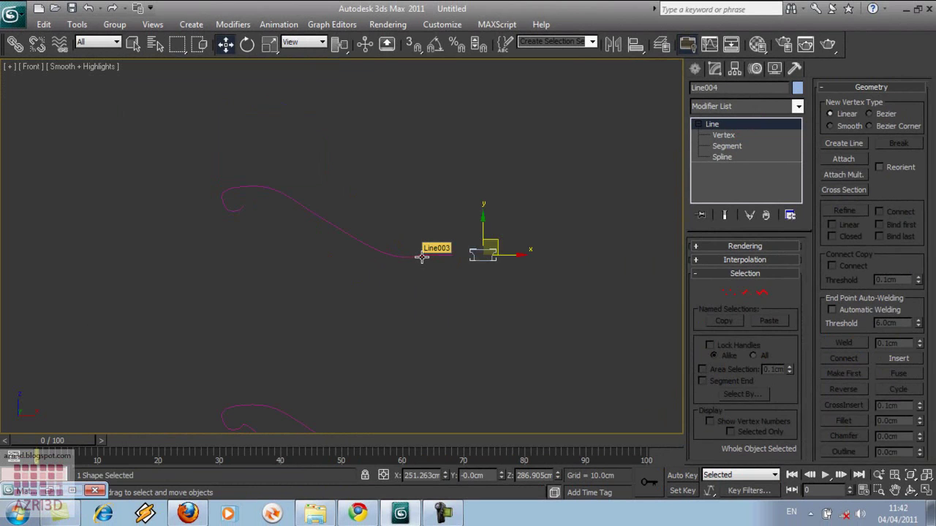
pyautogui.click(422, 257)
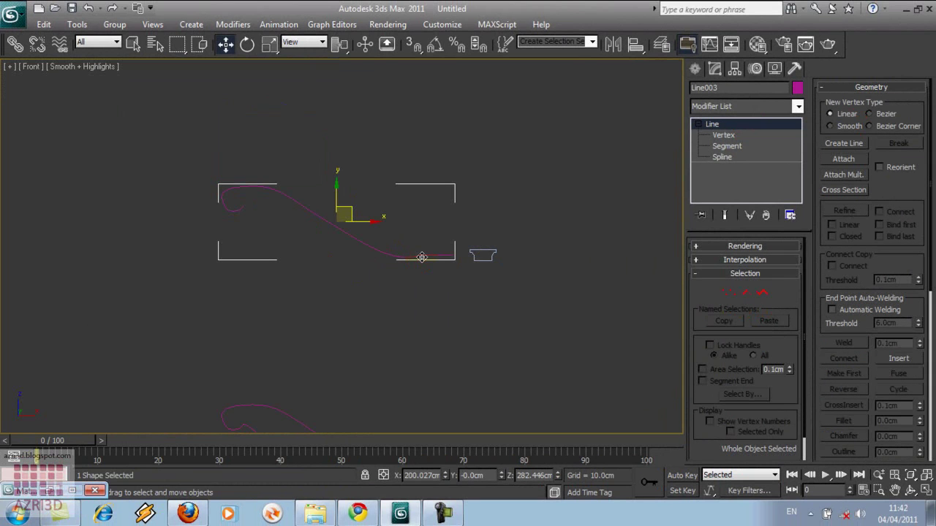
pyautogui.click(695, 70)
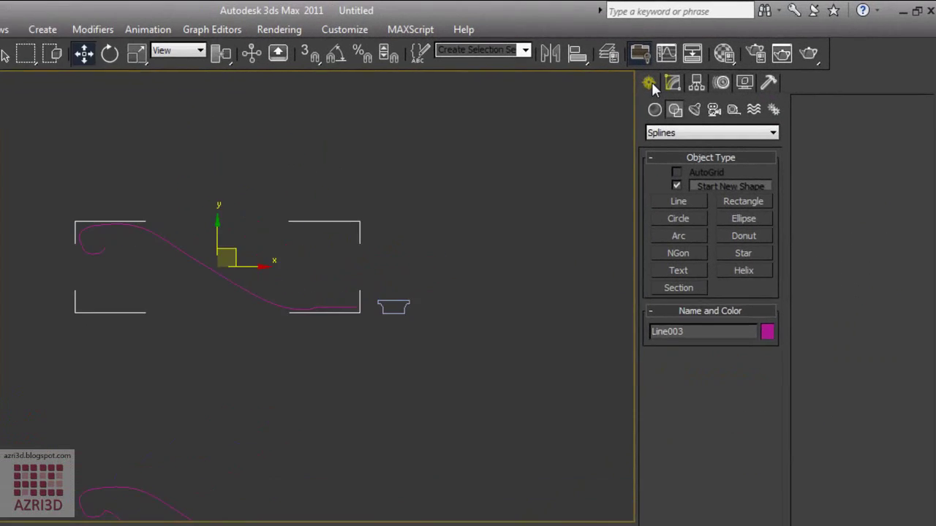
pyautogui.click(700, 91)
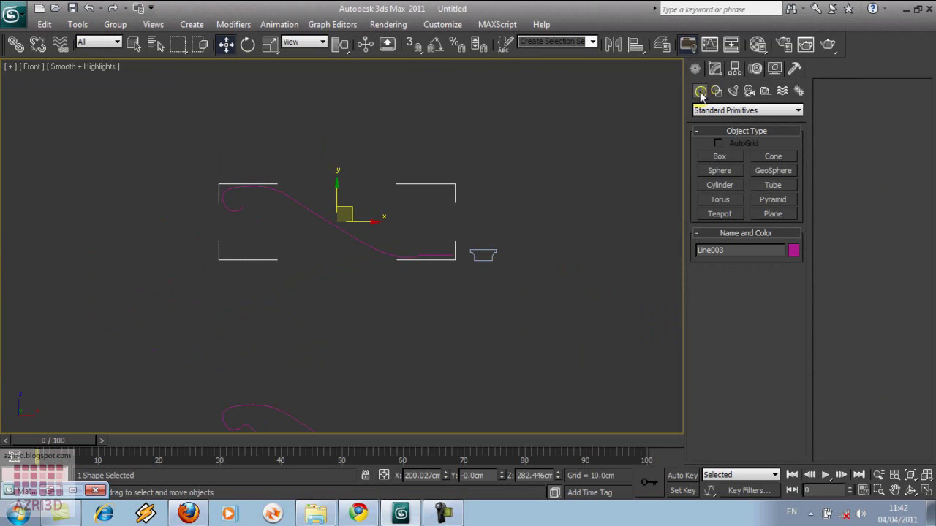
pyautogui.click(748, 111)
pyautogui.click(775, 141)
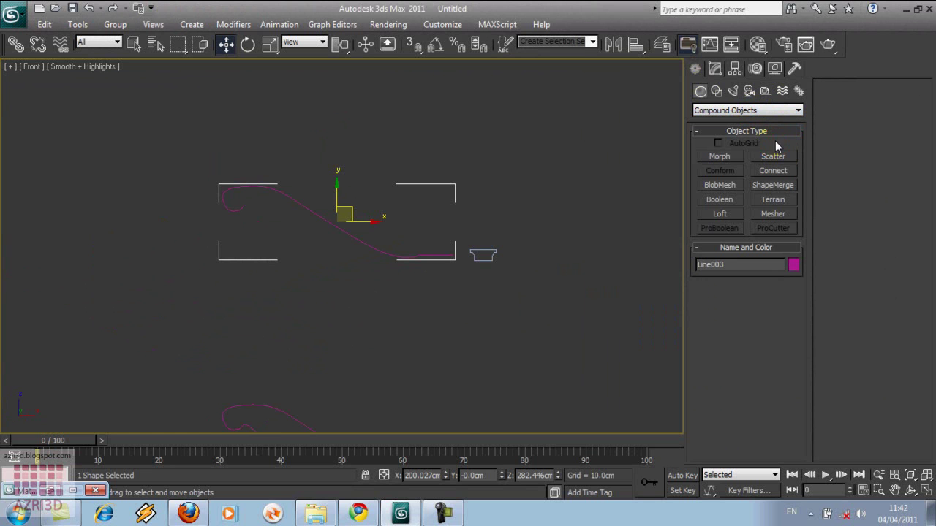
pyautogui.click(729, 212)
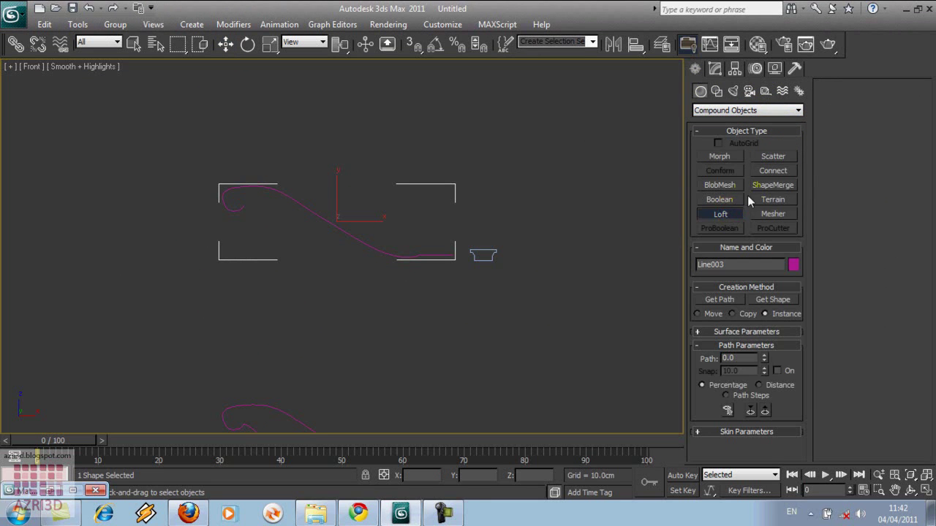
pyautogui.click(759, 298)
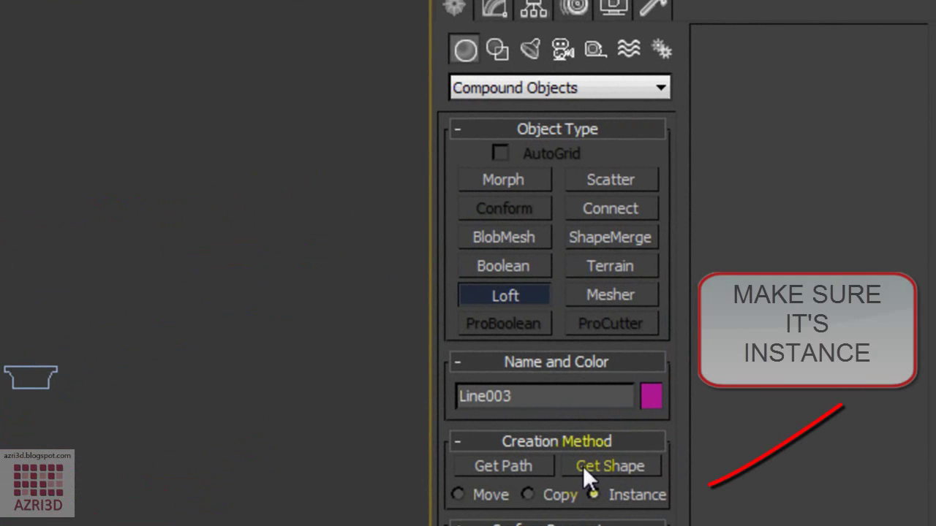
pyautogui.click(58, 366)
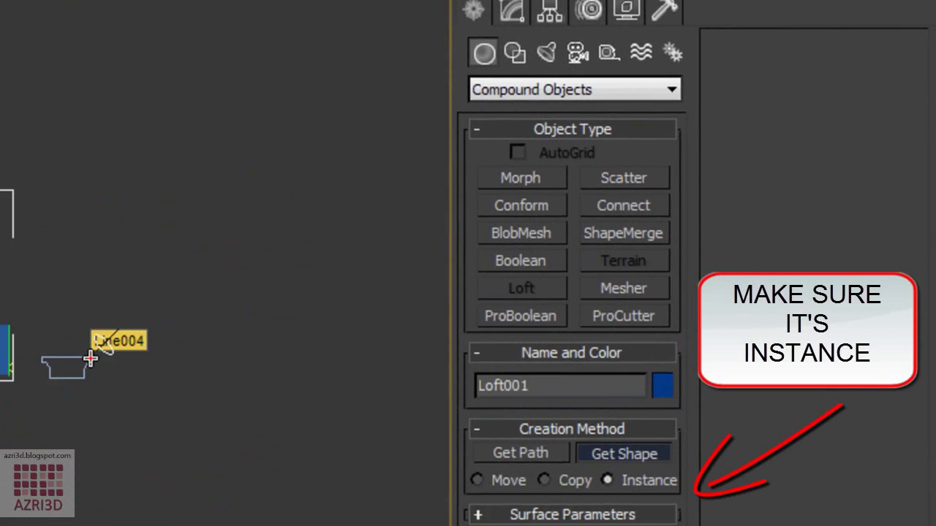
# Rotate the loft's cross-section shape 90 degrees about its local Z axis at the start of the path.
pyautogui.press('v')
pyautogui.press('r')
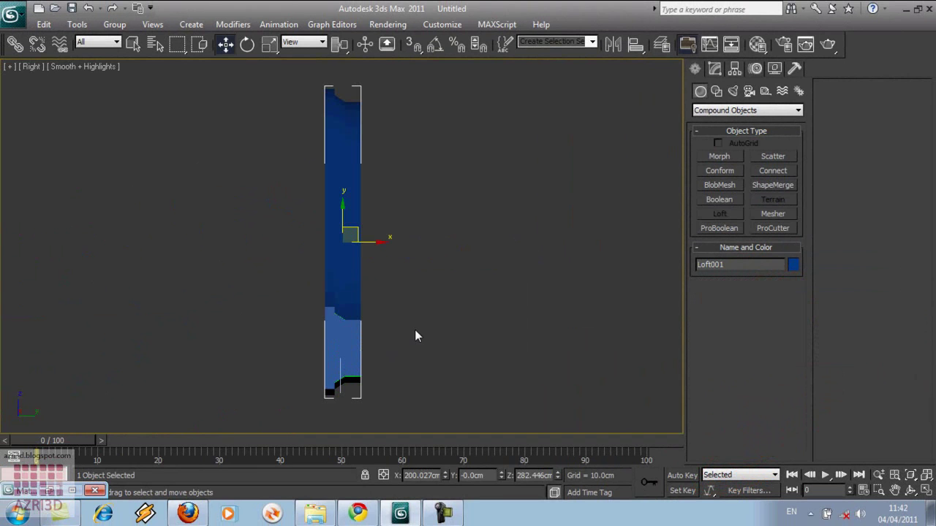
pyautogui.press('l')
pyautogui.press('f')
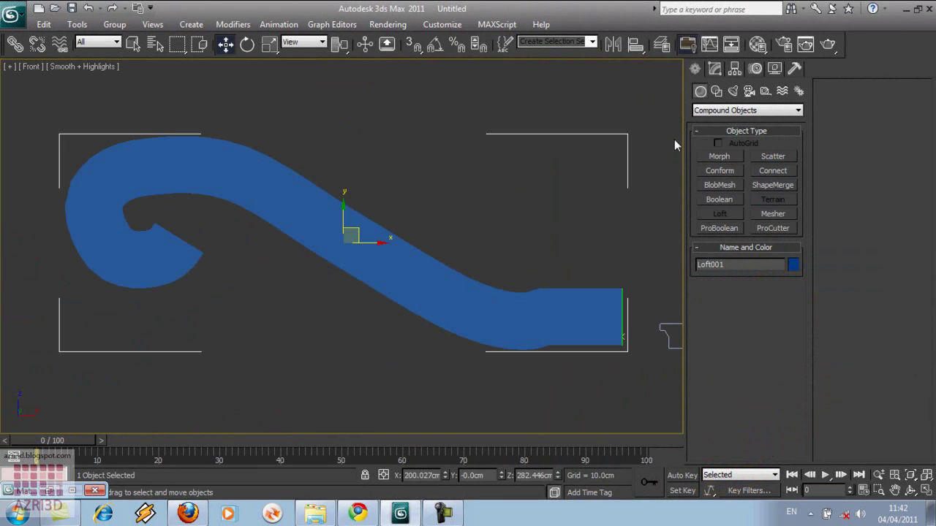
pyautogui.click(714, 69)
pyautogui.click(698, 125)
pyautogui.click(722, 136)
pyautogui.moveTo(543, 212); pyautogui.dragTo(607, 379)
pyautogui.rightClick(247, 46)
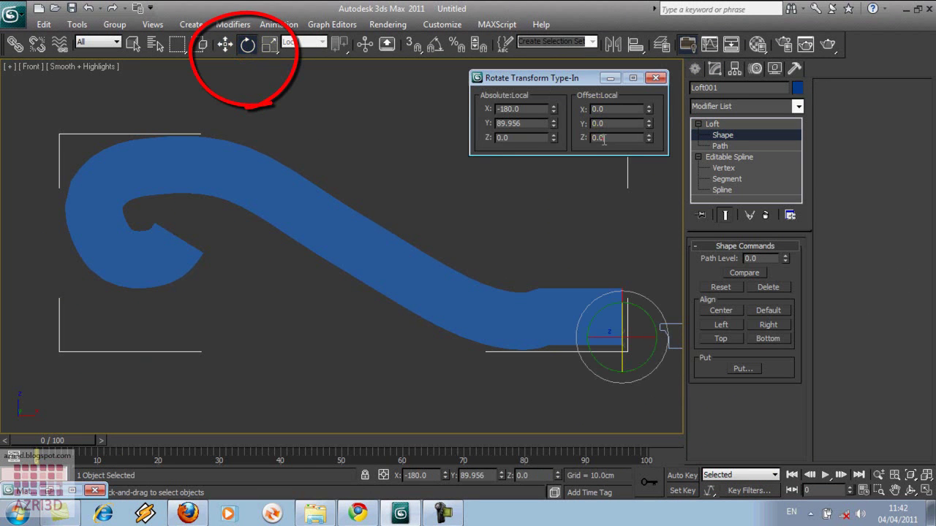
pyautogui.write('90')
pyautogui.press('Return')
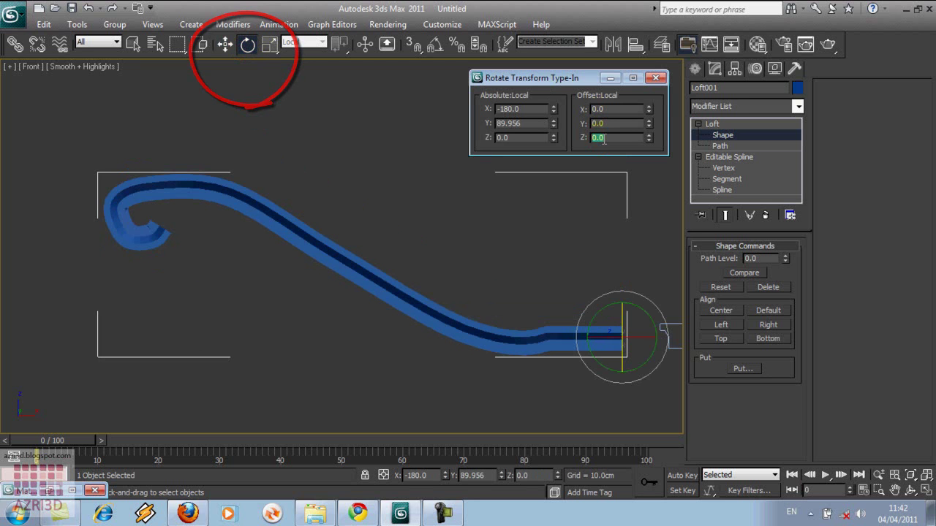
# Set the loft's Path Steps to 32 in its skin parameters for a smoother rail curve.
pyautogui.click(713, 124)
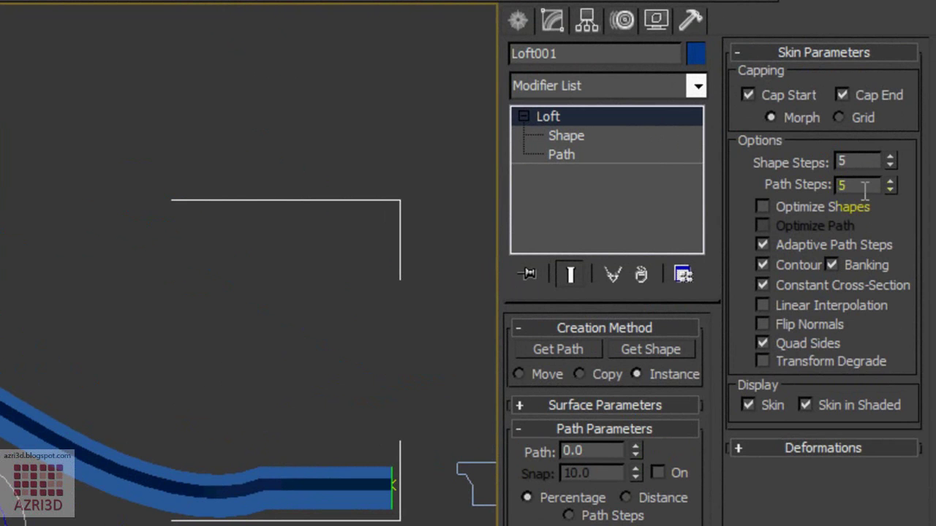
pyautogui.moveTo(891, 179); pyautogui.dragTo(882, 229)
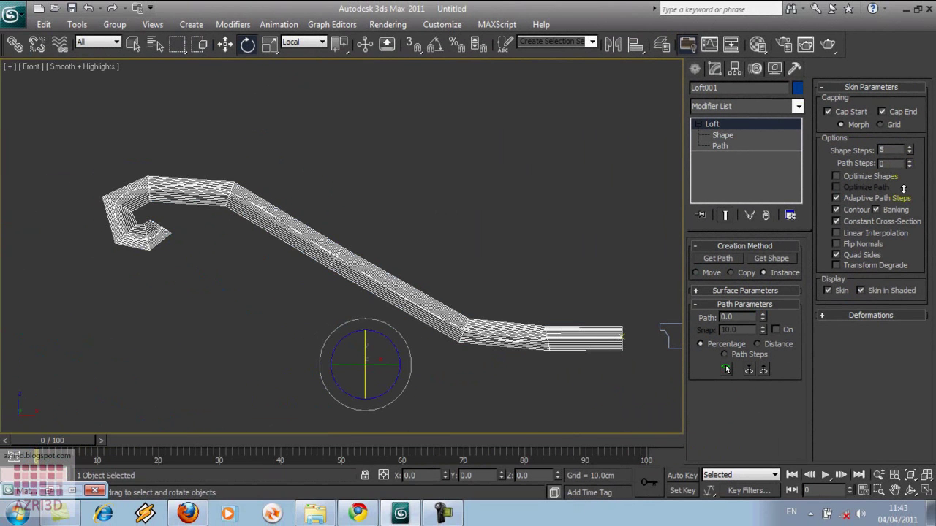
pyautogui.moveTo(904, 189); pyautogui.dragTo(901, 163)
pyautogui.click(722, 136)
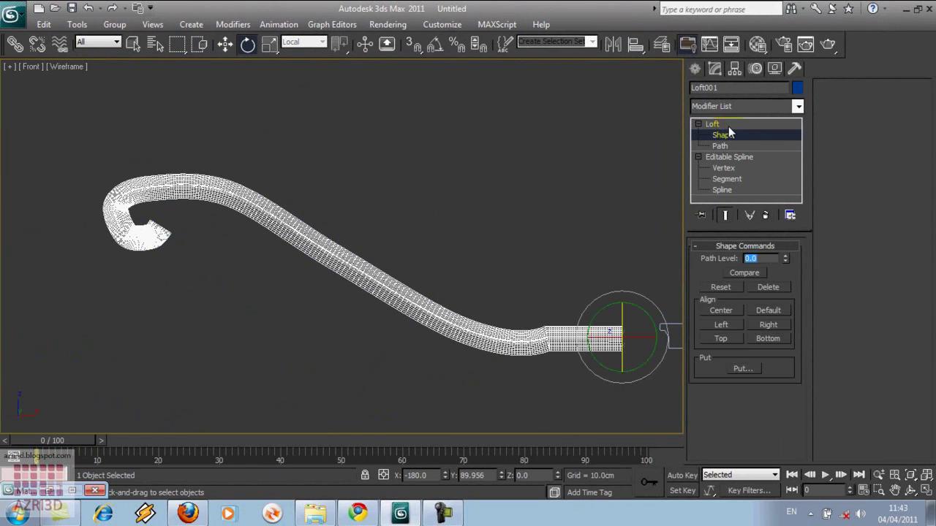
pyautogui.click(713, 124)
# Align the lofted rail to the headboard outline Line002 on Y Position, pivot point to pivot point.
pyautogui.press('z')
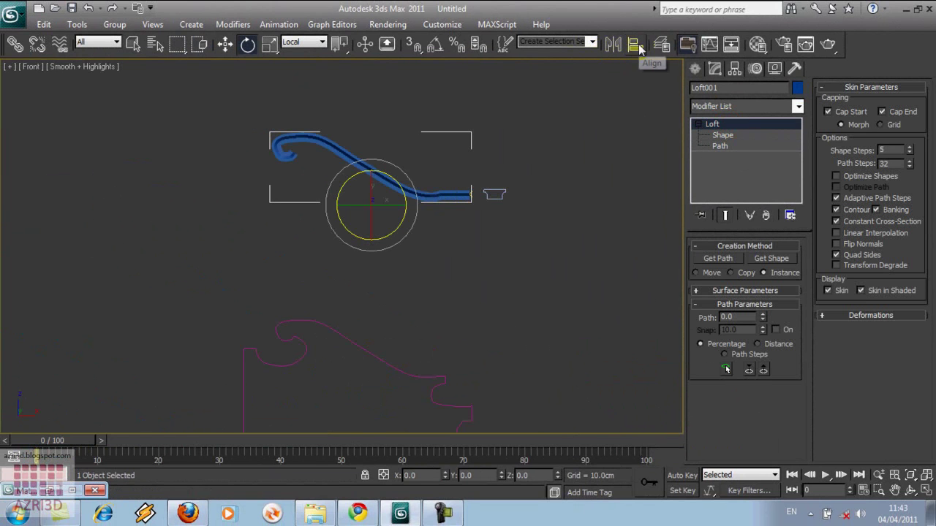
pyautogui.click(635, 45)
pyautogui.click(411, 375)
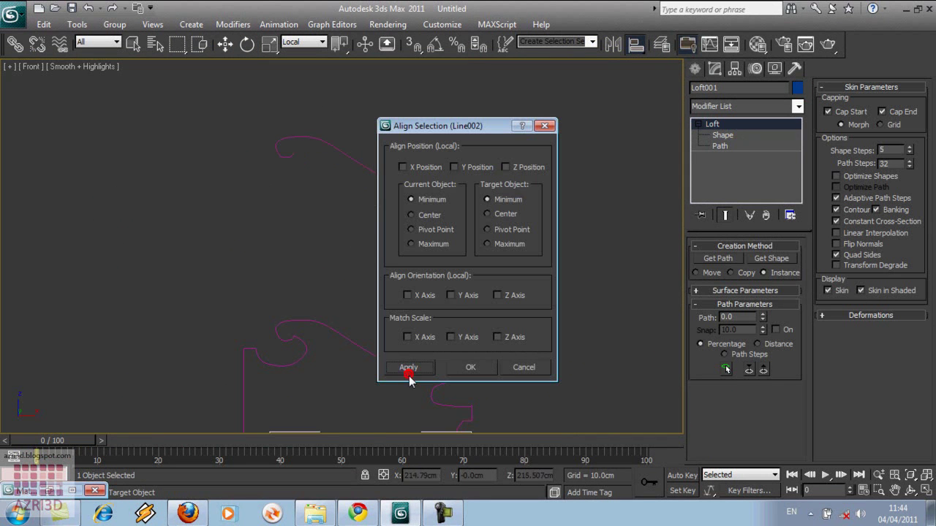
pyautogui.click(524, 234)
pyautogui.click(438, 231)
pyautogui.click(486, 168)
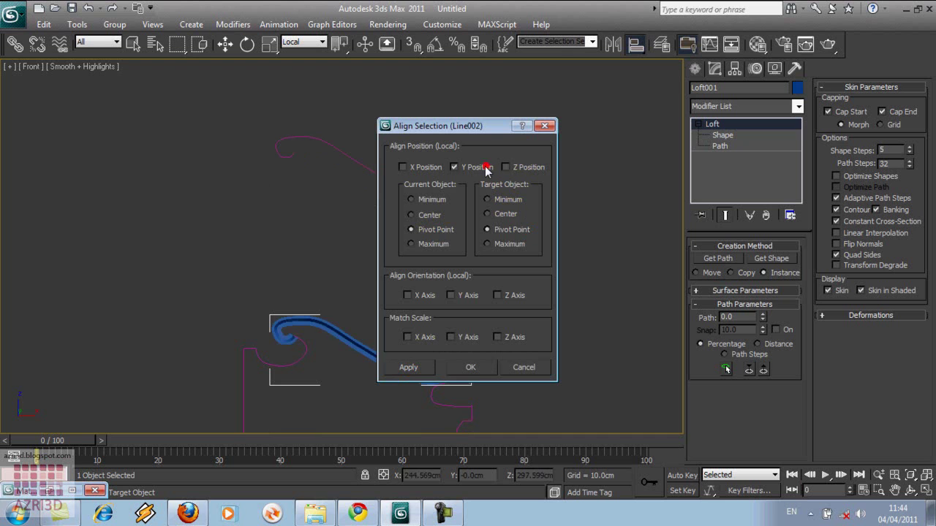
pyautogui.click(476, 371)
# Reposition the vertices at the scroll end of the rail's path spline so the curl winds further inward.
pyautogui.moveTo(481, 376); pyautogui.dragTo(458, 297, button='middle')
pyautogui.moveTo(483, 354); pyautogui.dragTo(518, 291, button='middle')
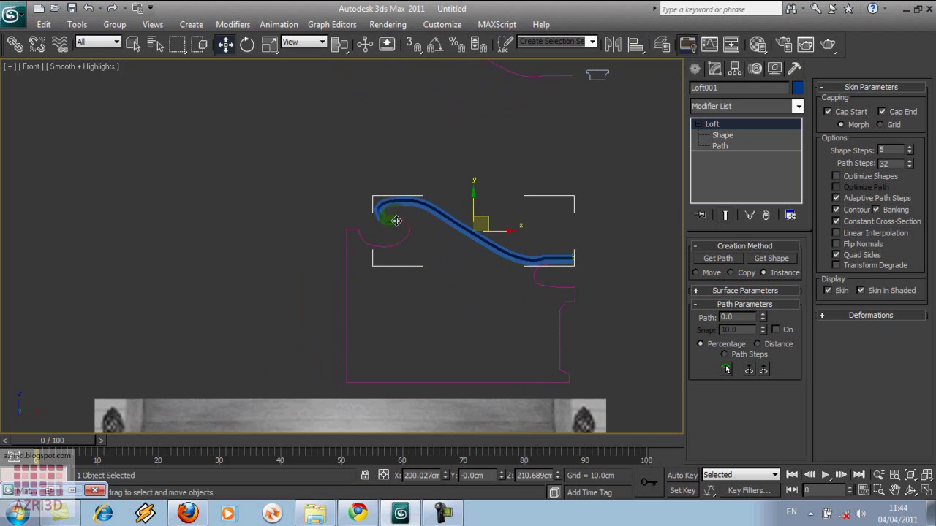
pyautogui.scroll(5, 391, 216)
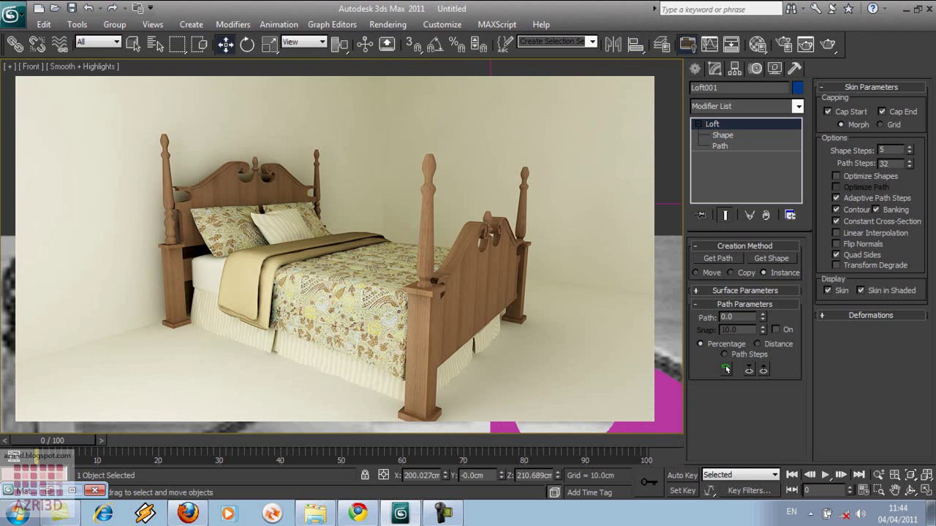
pyautogui.scroll(-3, 473, 109)
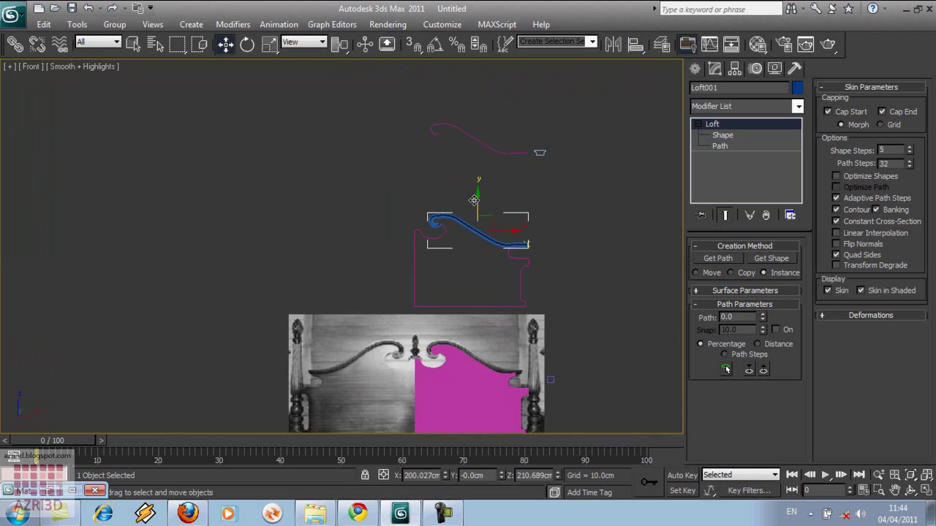
pyautogui.click(476, 87)
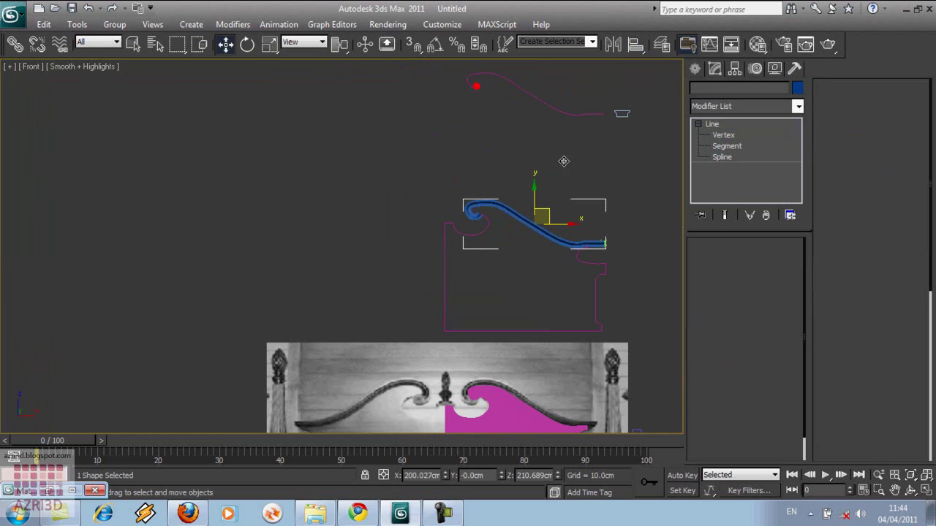
pyautogui.click(723, 136)
pyautogui.scroll(4, 544, 134)
pyautogui.moveTo(544, 134); pyautogui.dragTo(270, 228, button='middle')
pyautogui.click(357, 99)
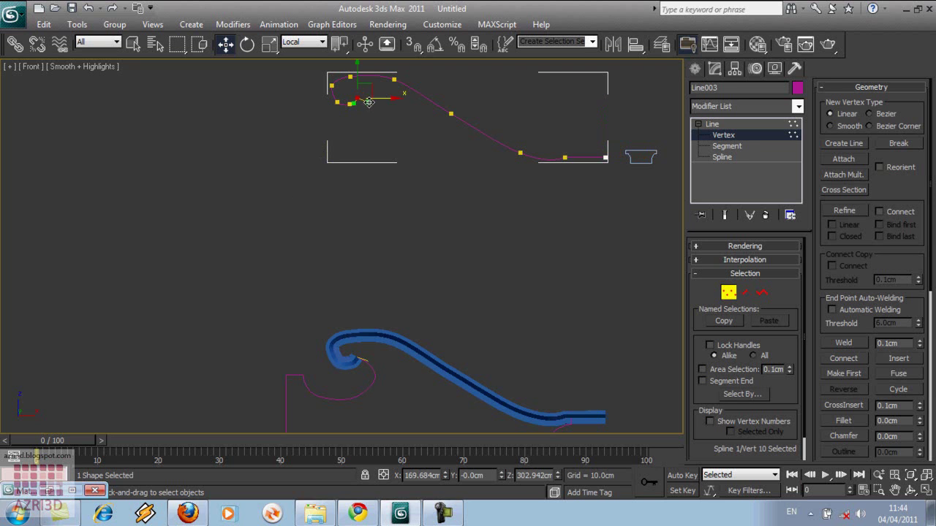
pyautogui.moveTo(367, 103); pyautogui.dragTo(359, 81)
pyautogui.press('z')
pyautogui.moveTo(368, 172); pyautogui.dragTo(369, 169)
pyautogui.scroll(-8, 369, 169)
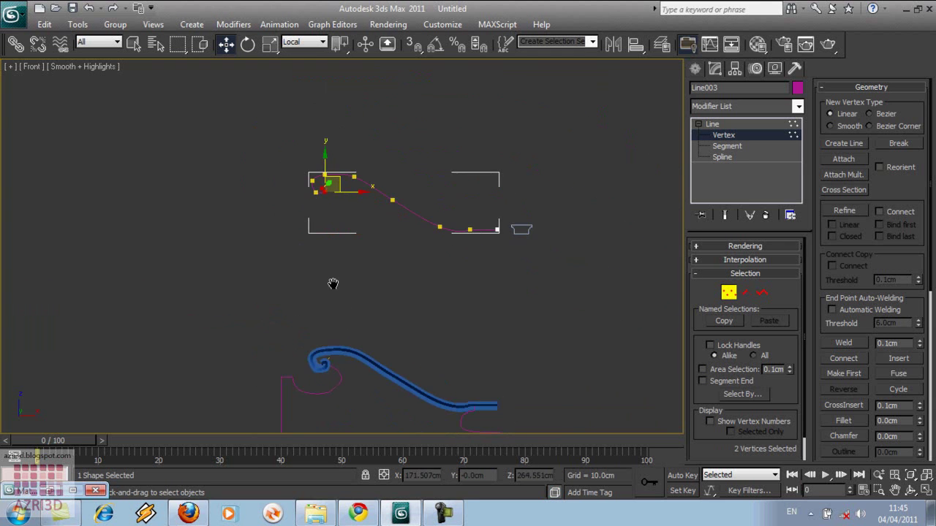
pyautogui.moveTo(325, 386); pyautogui.dragTo(342, 348, button='middle')
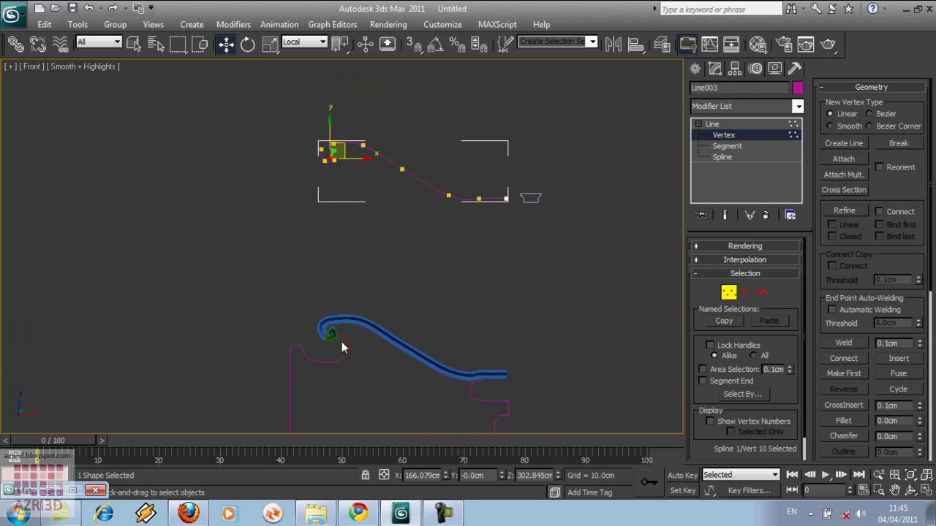
pyautogui.click(713, 125)
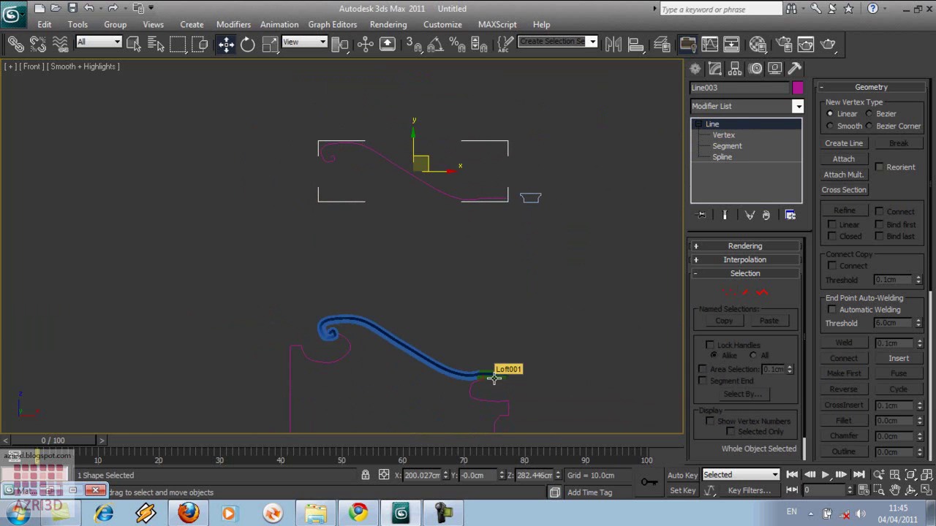
# Copy the cross-section profile directly below the original and apply an Extrude modifier of 100 cm to the copy.
pyautogui.click(530, 198)
pyautogui.moveTo(547, 184)
pyautogui.keyDown('shift'); pyautogui.mouseDown()
pyautogui.moveTo(532, 171)
pyautogui.moveTo(534, 370)
pyautogui.moveTo(534, 332)
pyautogui.mouseUp(); pyautogui.keyUp('shift')
pyautogui.click(483, 314)
pyautogui.moveTo(495, 320); pyautogui.dragTo(432, 242, button='middle')
pyautogui.click(700, 123)
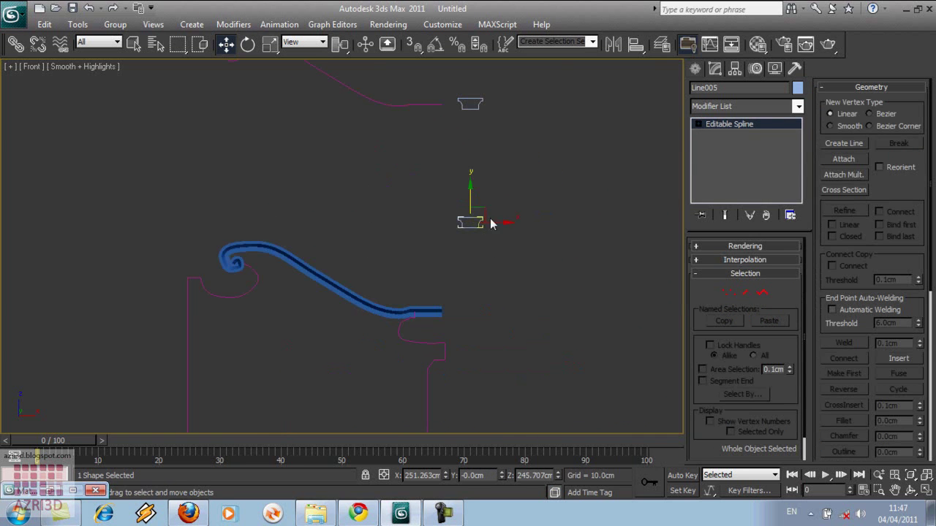
pyautogui.click(732, 106)
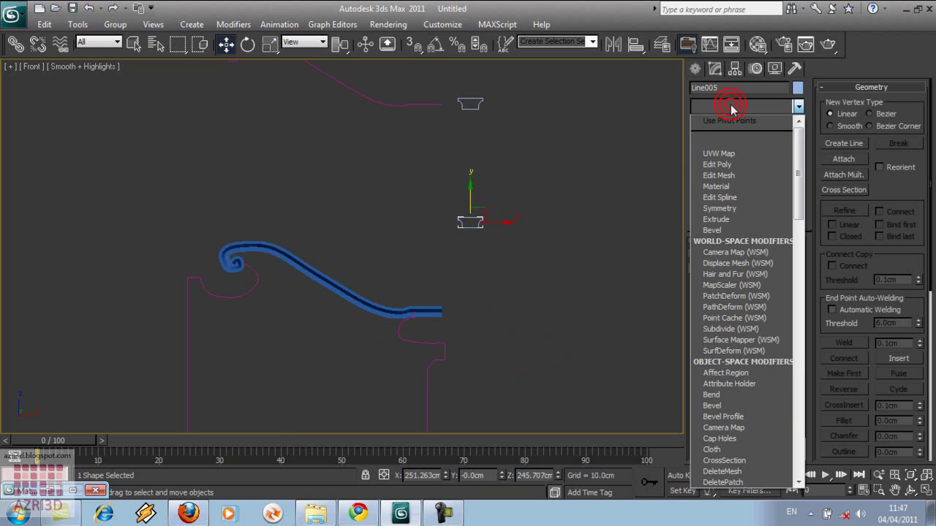
pyautogui.press('e')
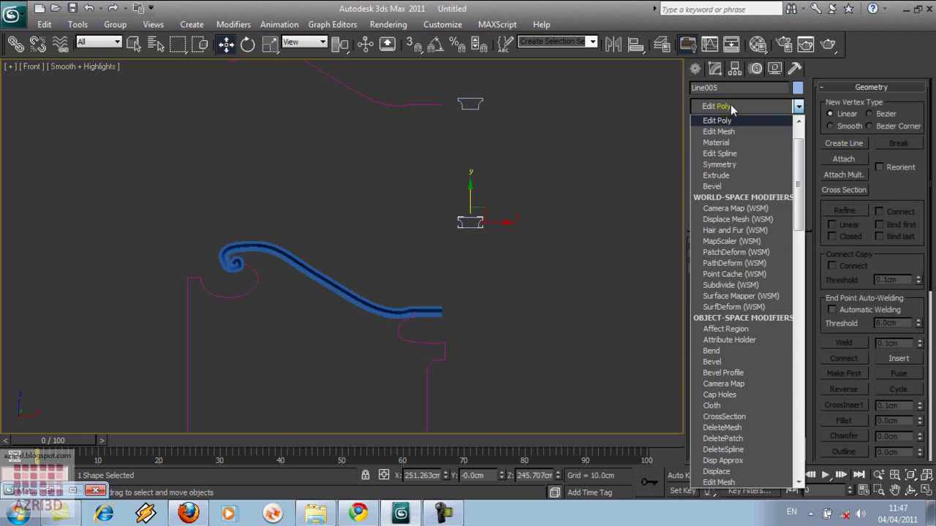
pyautogui.click(716, 176)
# Align the extruded profile to the lofted rail on Z Position, centre to centre, and check it from above.
pyautogui.scroll(3, 509, 115)
pyautogui.click(509, 115)
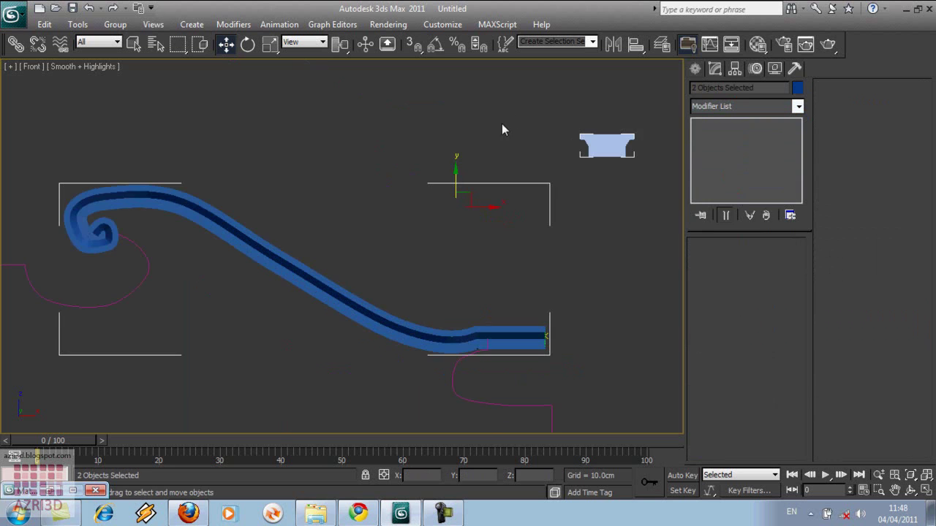
pyautogui.scroll(-4, 468, 130)
pyautogui.click(437, 211)
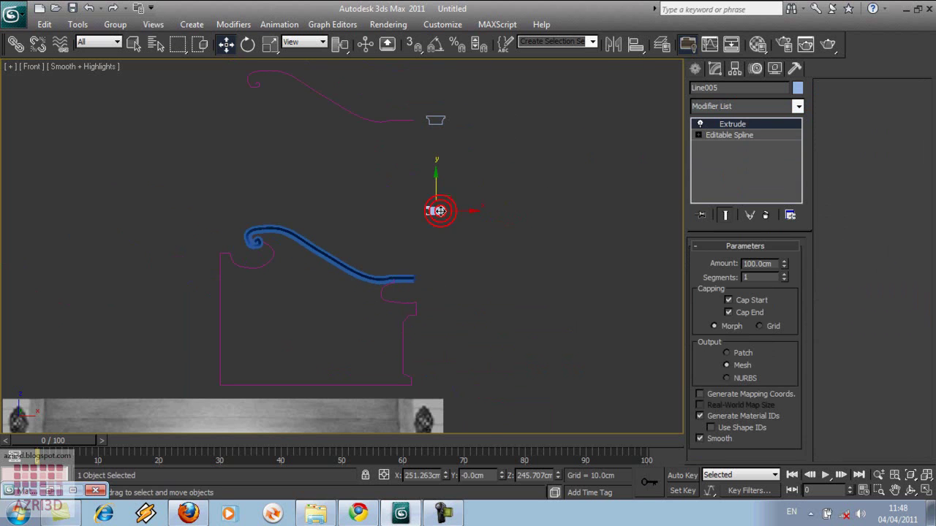
pyautogui.click(636, 47)
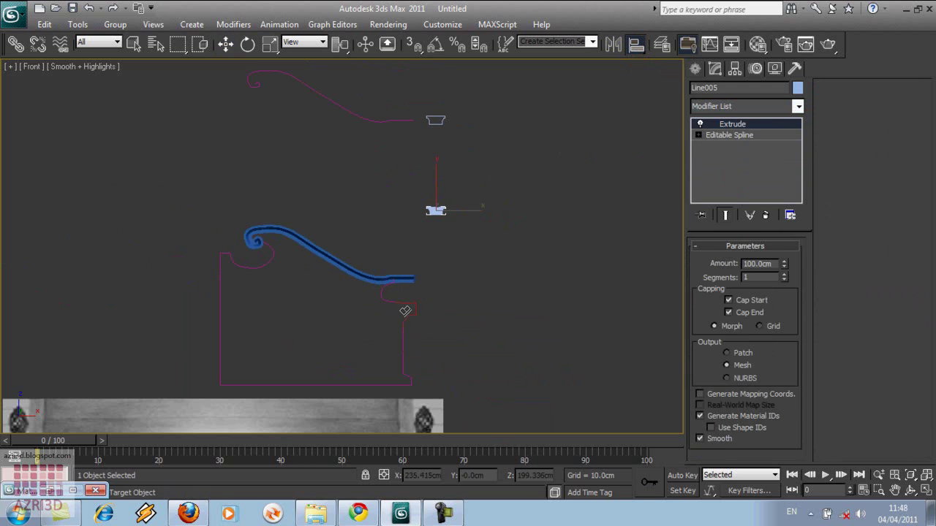
pyautogui.click(411, 282)
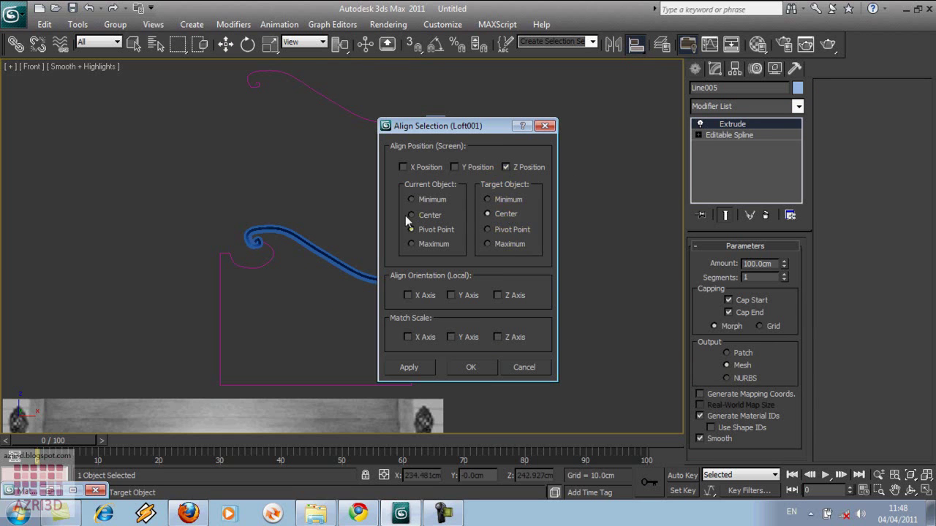
pyautogui.click(483, 370)
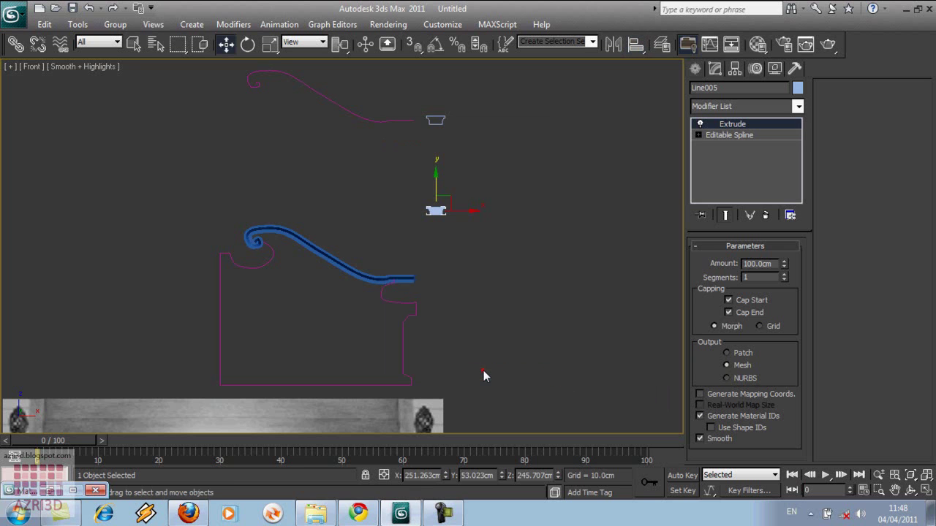
pyautogui.press('t')
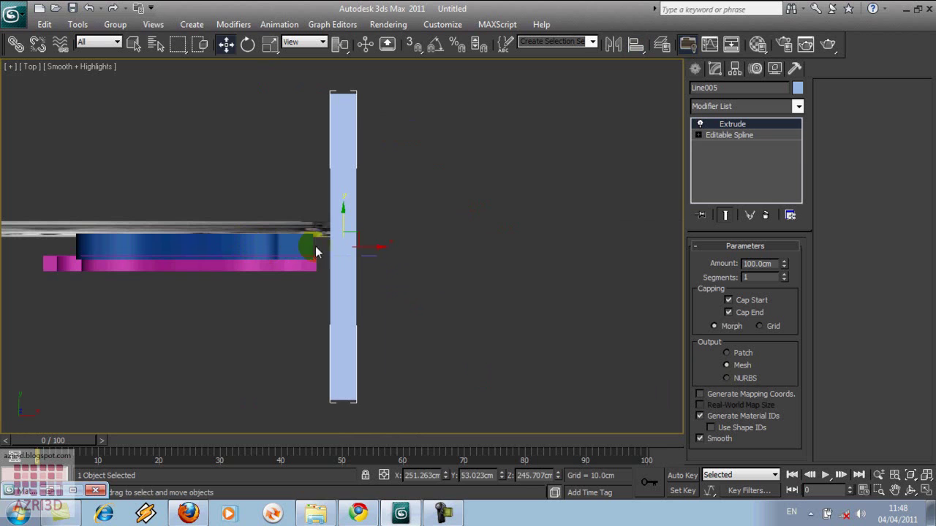
# Reshape the extruded profile's spline vertices in the front view so the section is narrow at the top and wide at the base.
pyautogui.press('f')
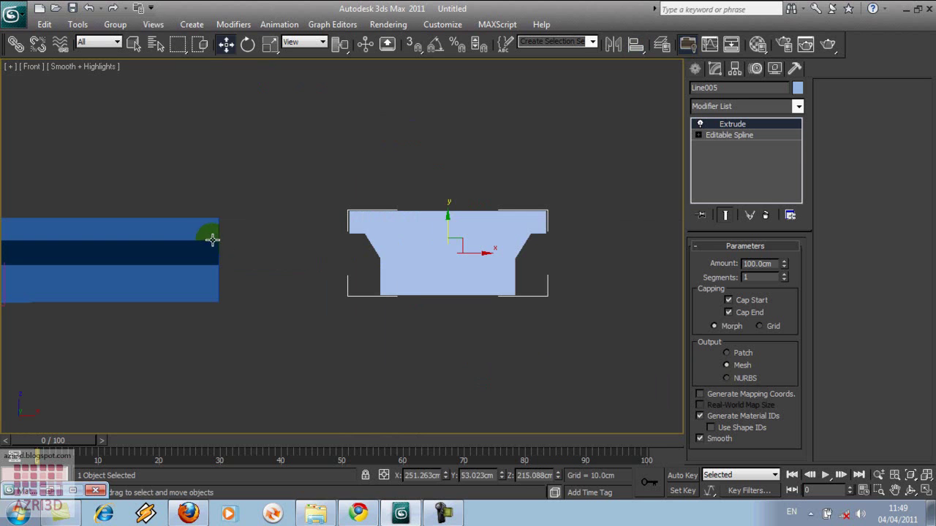
pyautogui.click(699, 135)
pyautogui.click(724, 146)
pyautogui.moveTo(283, 156); pyautogui.dragTo(418, 386)
pyautogui.moveTo(397, 223); pyautogui.dragTo(642, 234)
pyautogui.scroll(-2, 454, 246)
pyautogui.moveTo(505, 239); pyautogui.dragTo(532, 240)
pyautogui.moveTo(429, 210); pyautogui.dragTo(522, 231)
pyautogui.moveTo(563, 291); pyautogui.dragTo(417, 267)
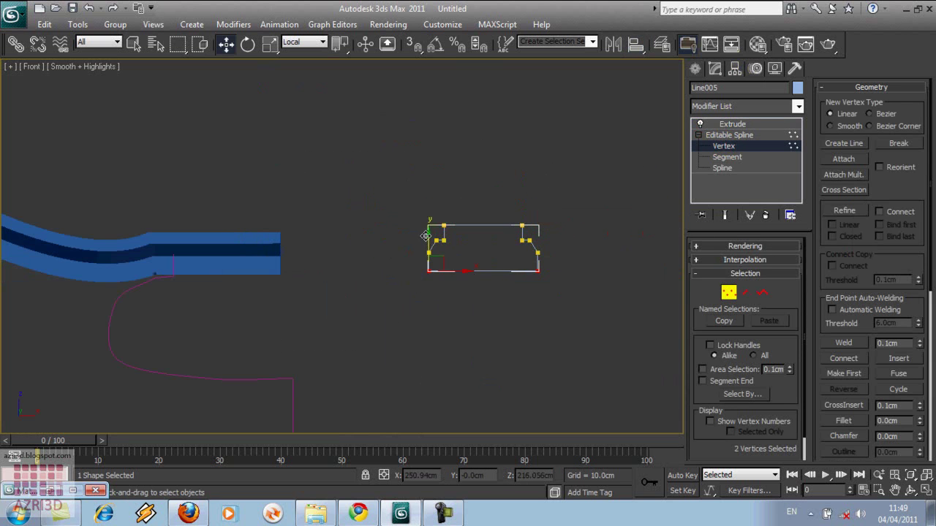
pyautogui.click(732, 124)
# Move the extruded profile over the straight end of the lofted rail and convert the rail to an Editable Mesh.
pyautogui.moveTo(512, 248); pyautogui.dragTo(340, 257)
pyautogui.click(321, 234)
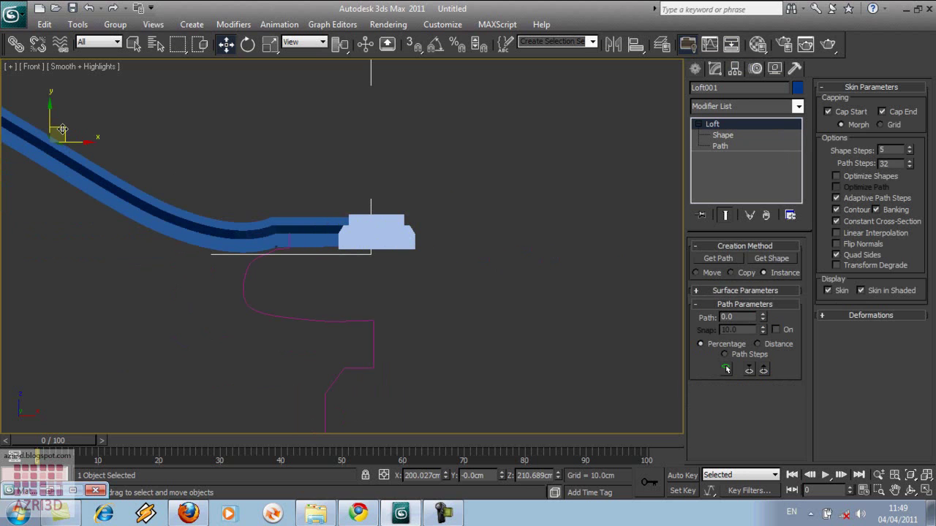
pyautogui.rightClick(147, 128)
pyautogui.moveTo(285, 252)
pyautogui.click(334, 252)
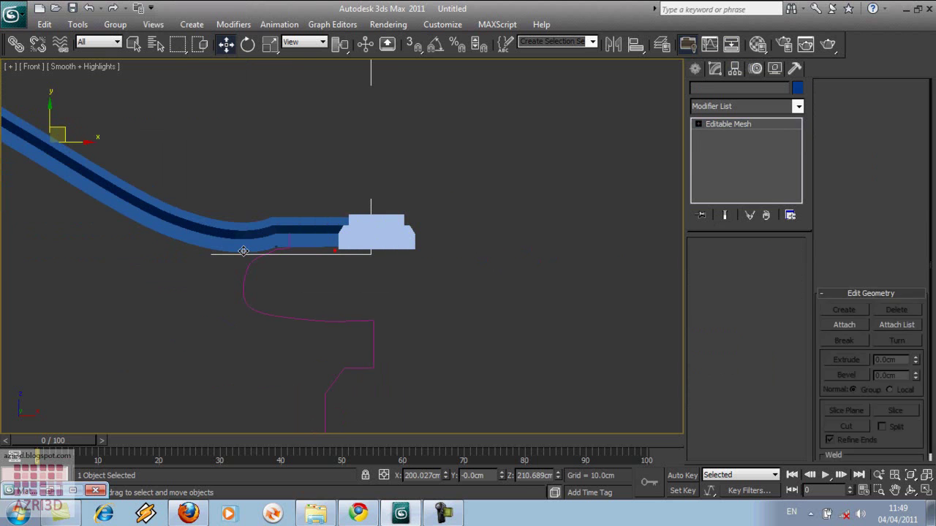
# Cut the extruded profile out of the rail's end with Boolean Subtraction (A-B) and convert the result to an Editable Mesh.
pyautogui.click(694, 69)
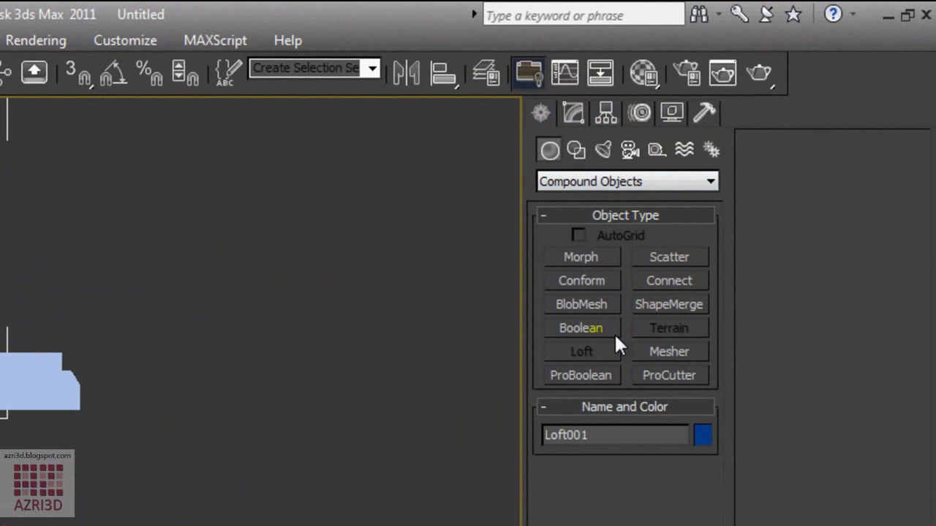
pyautogui.click(606, 327)
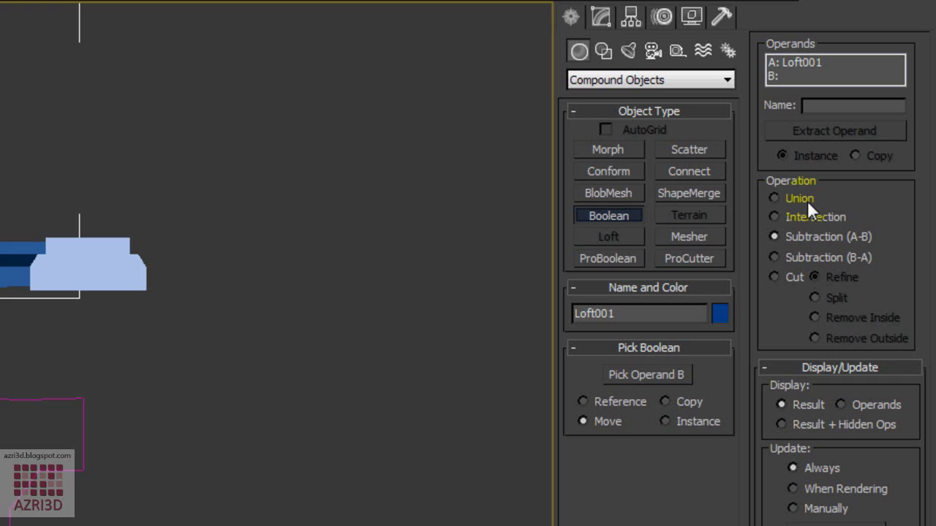
pyautogui.click(673, 375)
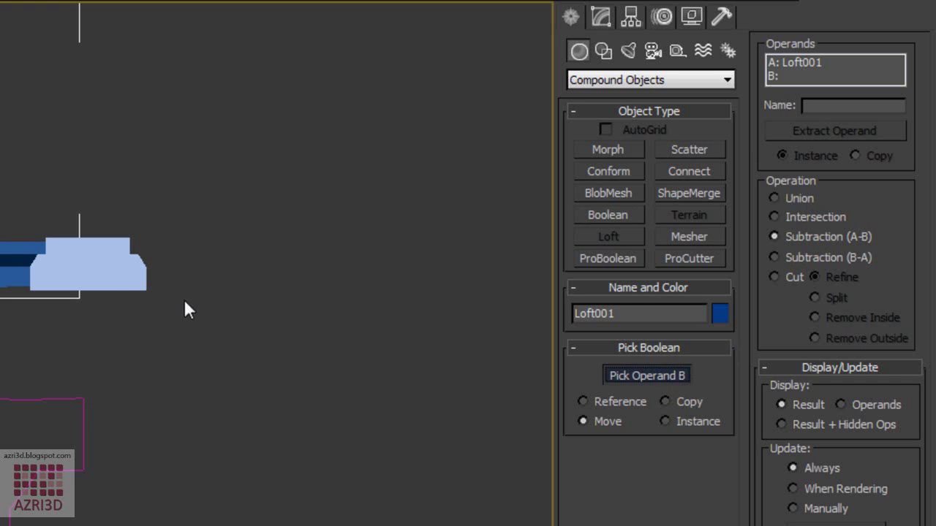
pyautogui.click(115, 283)
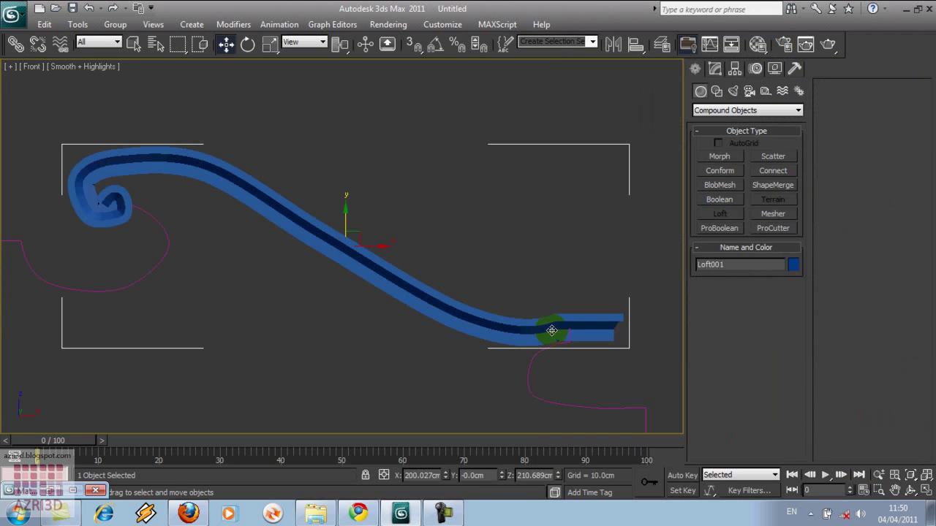
pyautogui.rightClick(552, 331)
pyautogui.moveTo(585, 417)
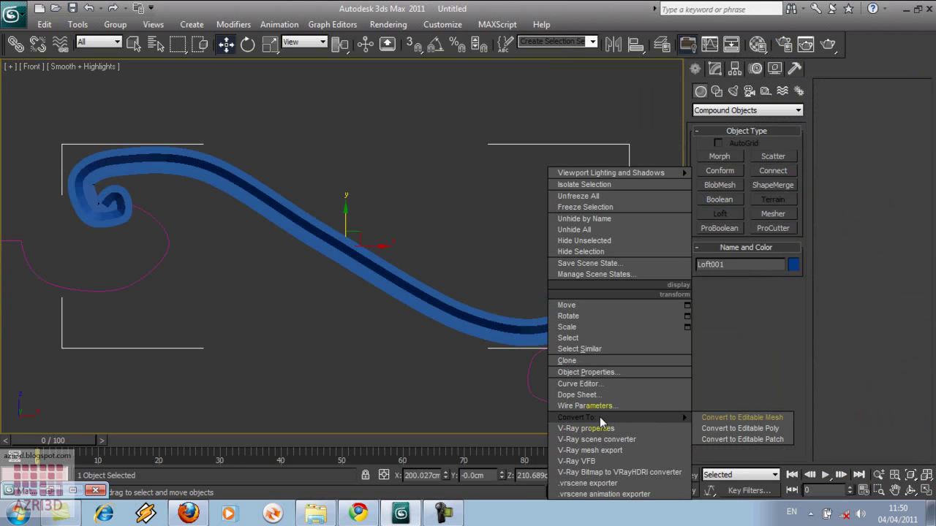
pyautogui.click(727, 418)
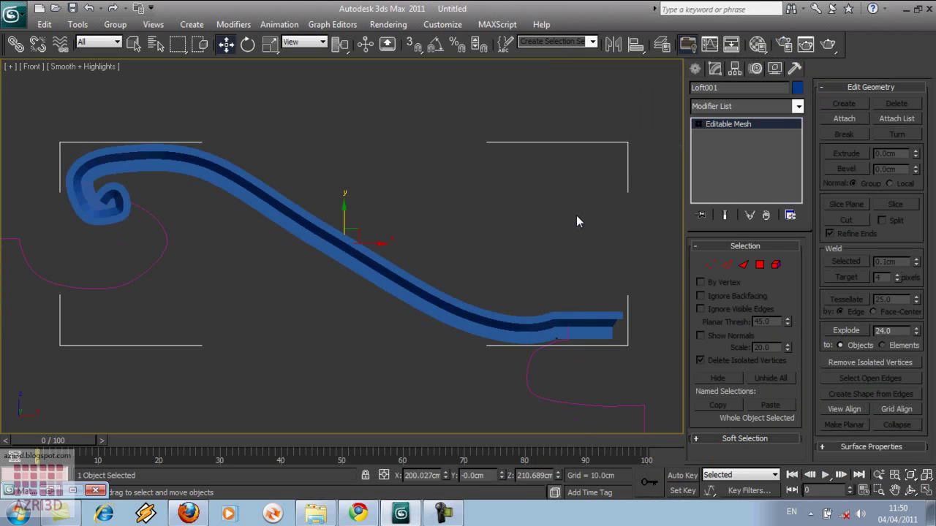
# Align the rail mesh to the headboard panel on Y Position, pivot point to pivot point.
pyautogui.scroll(-4, 357, 230)
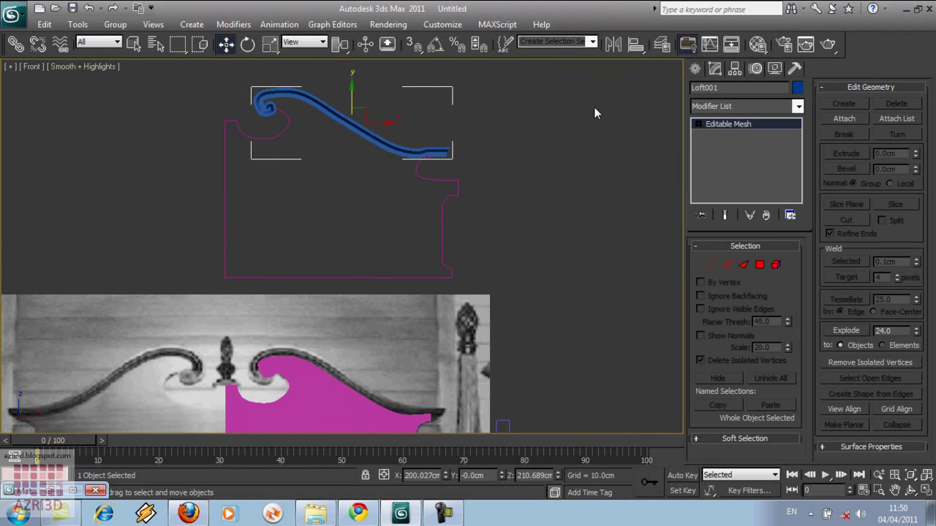
pyautogui.click(634, 44)
pyautogui.click(321, 405)
pyautogui.click(505, 167)
pyautogui.click(455, 169)
pyautogui.click(512, 229)
pyautogui.click(438, 231)
pyautogui.click(480, 369)
# Align the rail mesh to the panel Line001 on Z Position and check its fit against the reference image.
pyautogui.scroll(3, 483, 369)
pyautogui.click(634, 43)
pyautogui.click(349, 305)
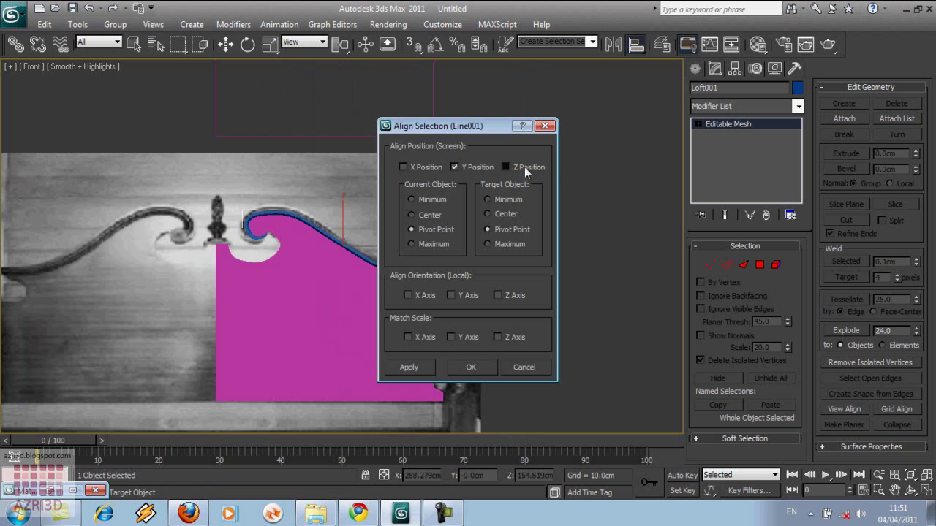
pyautogui.click(476, 364)
pyautogui.scroll(4, 534, 256)
pyautogui.moveTo(534, 260); pyautogui.dragTo(340, 275, button='middle')
pyautogui.scroll(-3, 340, 275)
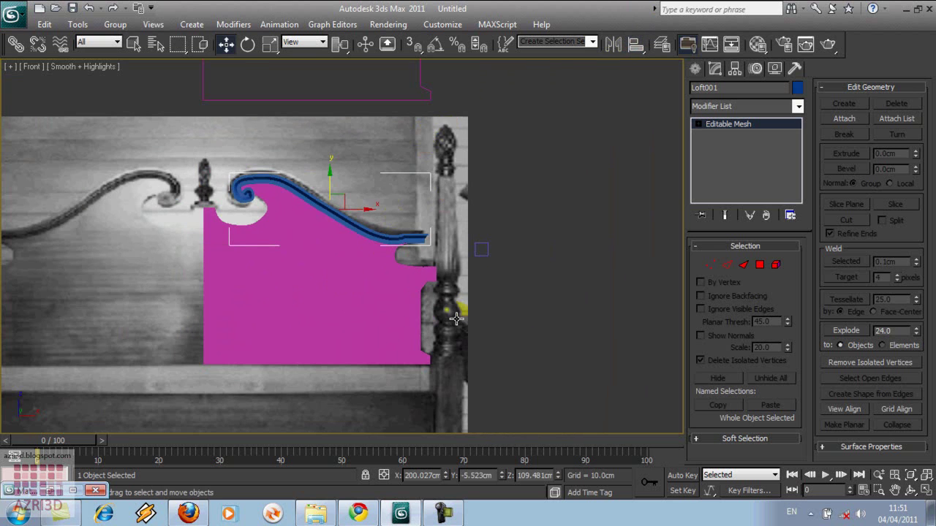
pyautogui.scroll(-3, 471, 248)
pyautogui.scroll(3, 471, 248)
# Trace half of the turned bedpost on the reference image with a closed line, from the finial tip to the base of the turning.
pyautogui.click(471, 248)
pyautogui.click(695, 68)
pyautogui.click(717, 91)
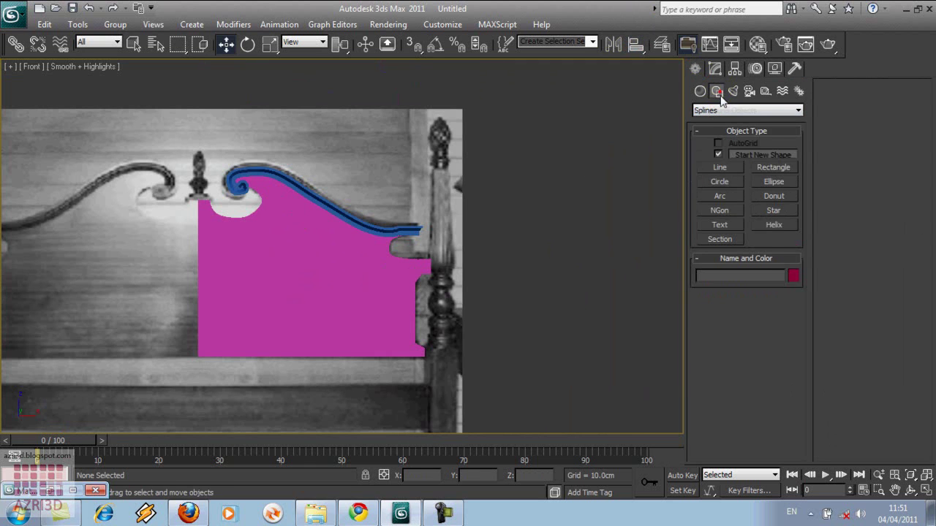
pyautogui.click(720, 168)
pyautogui.click(439, 118)
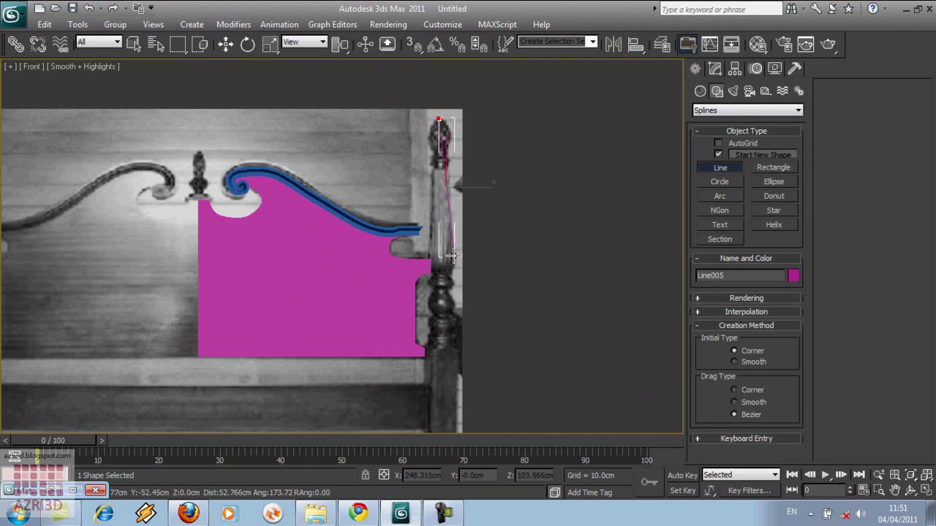
pyautogui.click(442, 346)
pyautogui.click(455, 334)
pyautogui.click(454, 311)
pyautogui.click(445, 288)
pyautogui.click(453, 263)
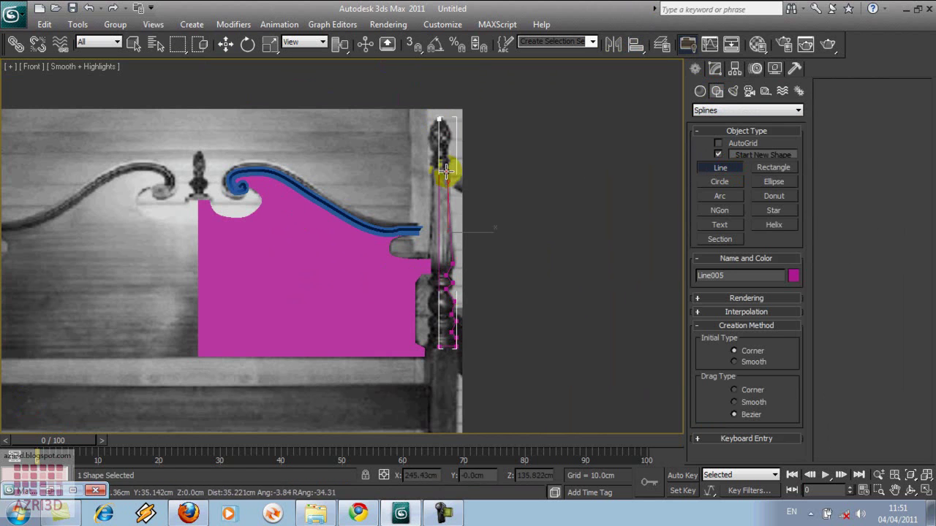
pyautogui.click(447, 142)
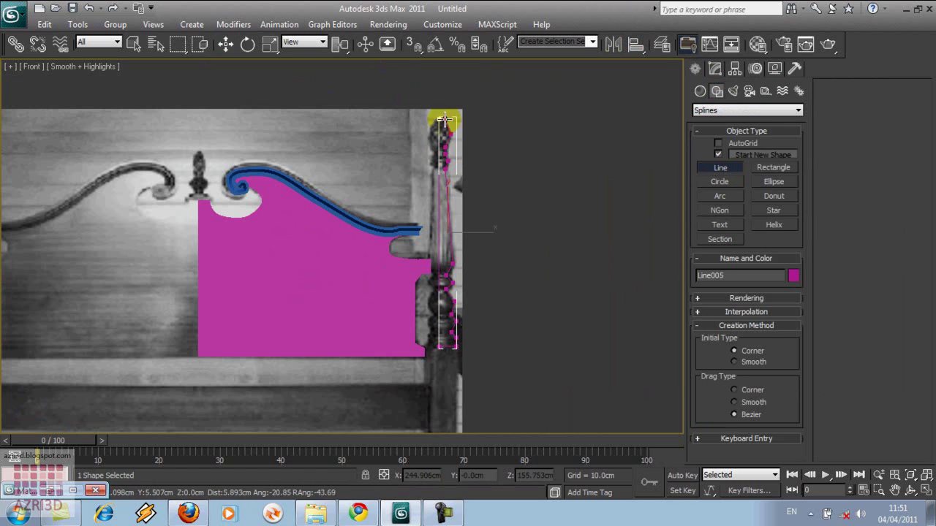
pyautogui.click(439, 118)
pyautogui.click(466, 299)
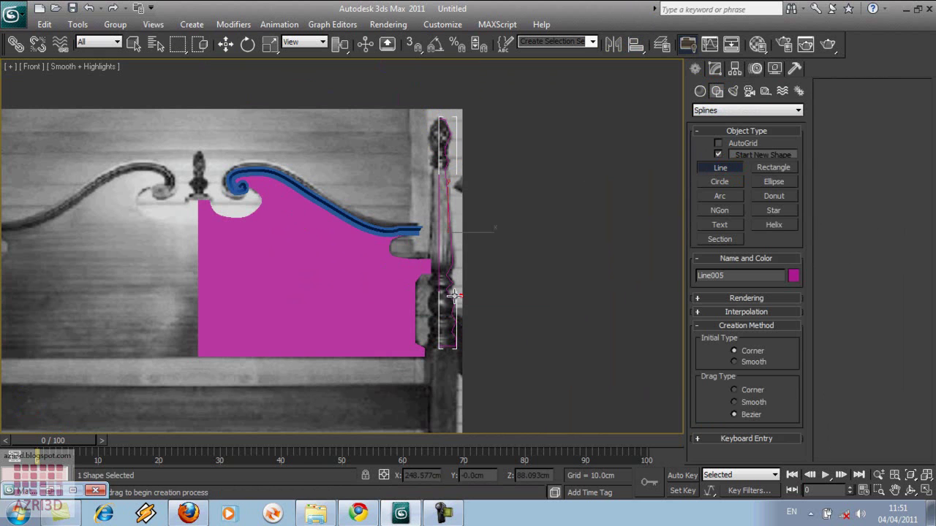
# Adjust the vertices of the half-post outline so its curves follow the turned post in the reference image.
pyautogui.click(715, 68)
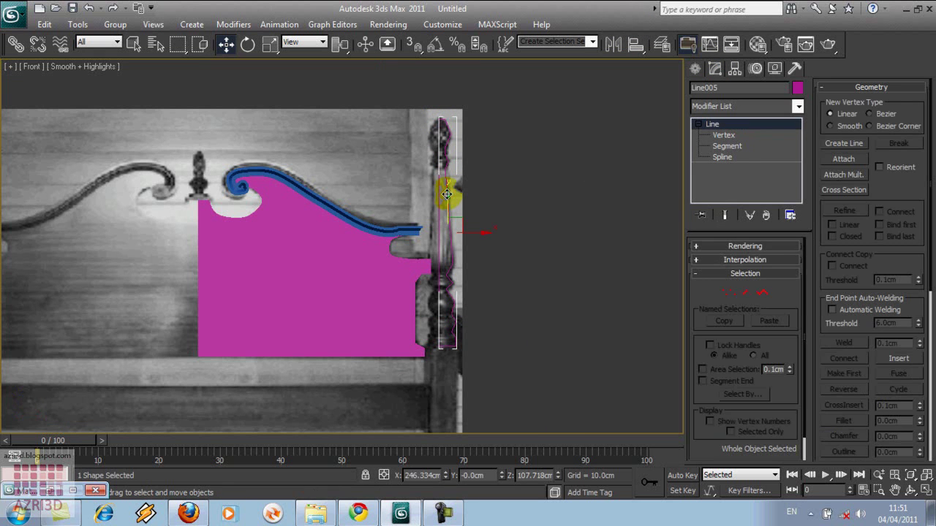
pyautogui.click(739, 136)
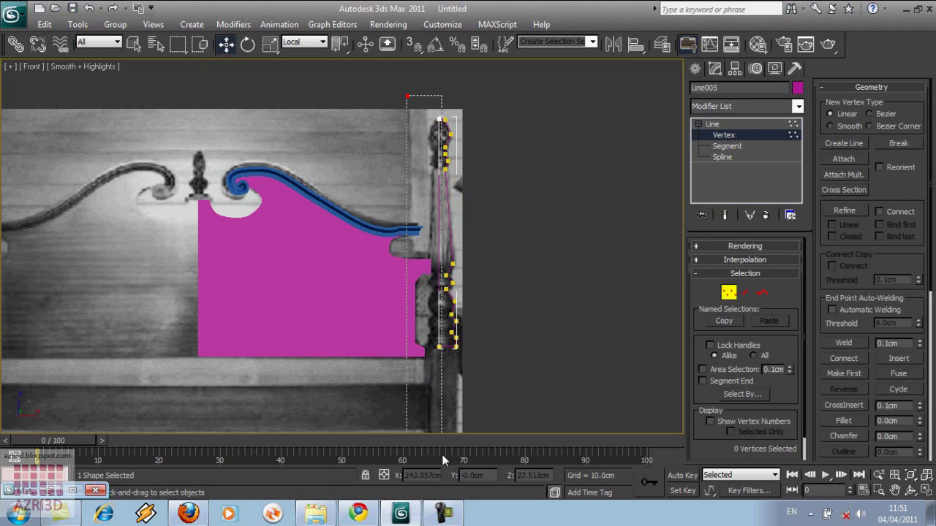
pyautogui.scroll(2, 378, 246)
pyautogui.click(470, 134)
pyautogui.moveTo(486, 257); pyautogui.dragTo(488, 351)
pyautogui.rightClick(488, 351)
pyautogui.click(532, 297)
pyautogui.click(470, 263)
pyautogui.click(469, 100)
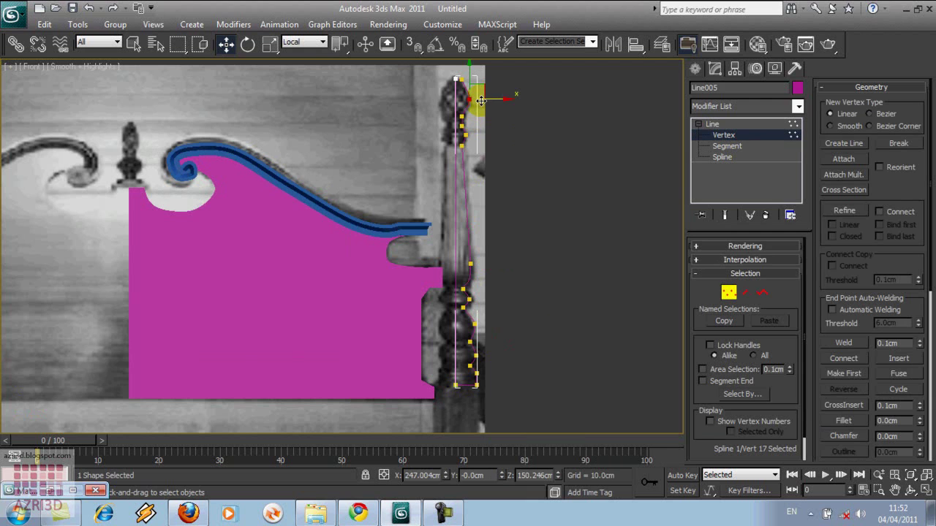
pyautogui.click(711, 124)
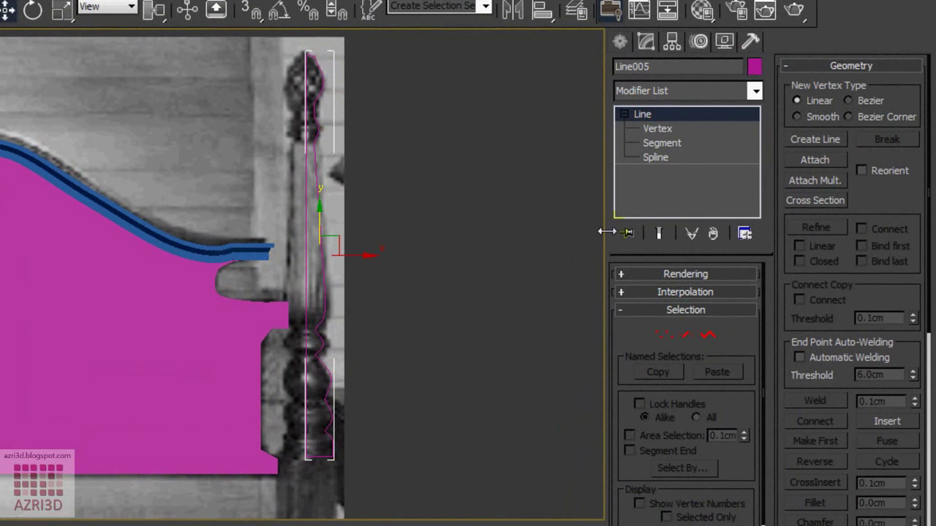
# Apply a Lathe modifier to the half-post outline and set its axis alignment to Min.
pyautogui.click(666, 89)
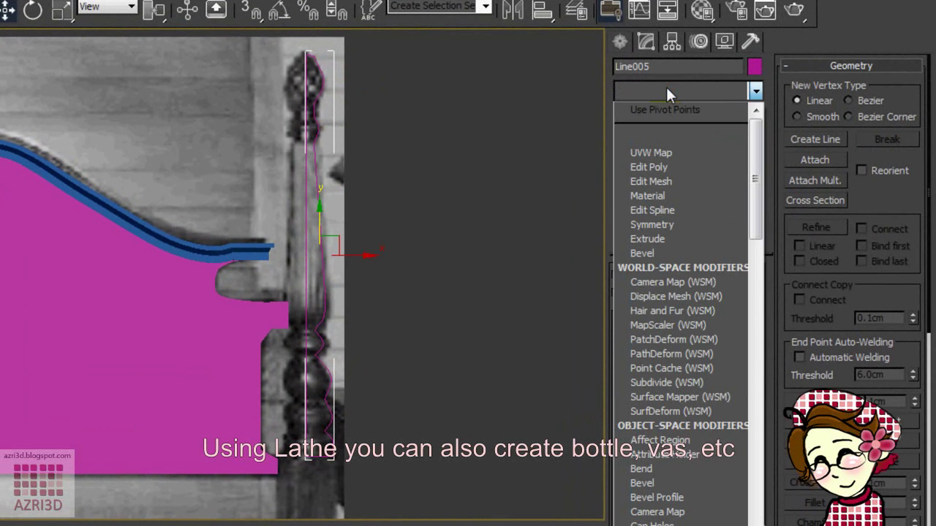
pyautogui.press('l')
pyautogui.click(647, 111)
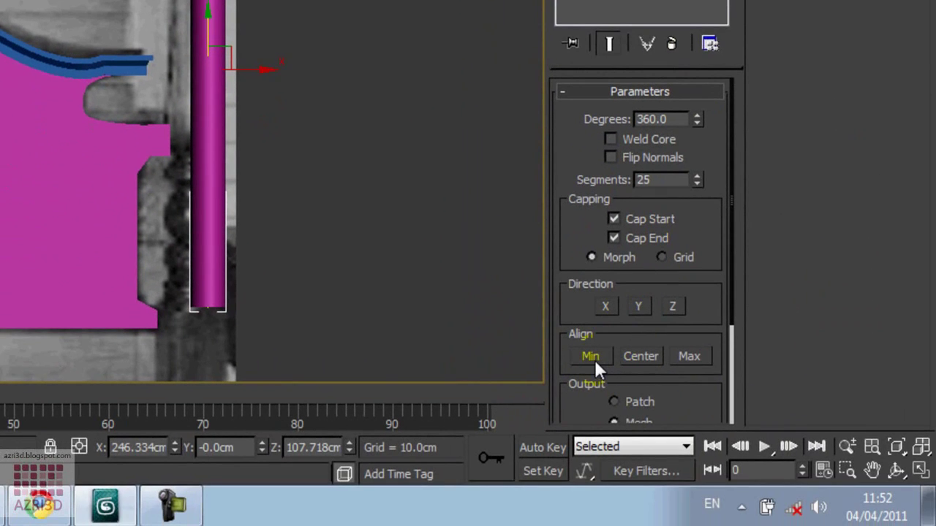
pyautogui.click(592, 357)
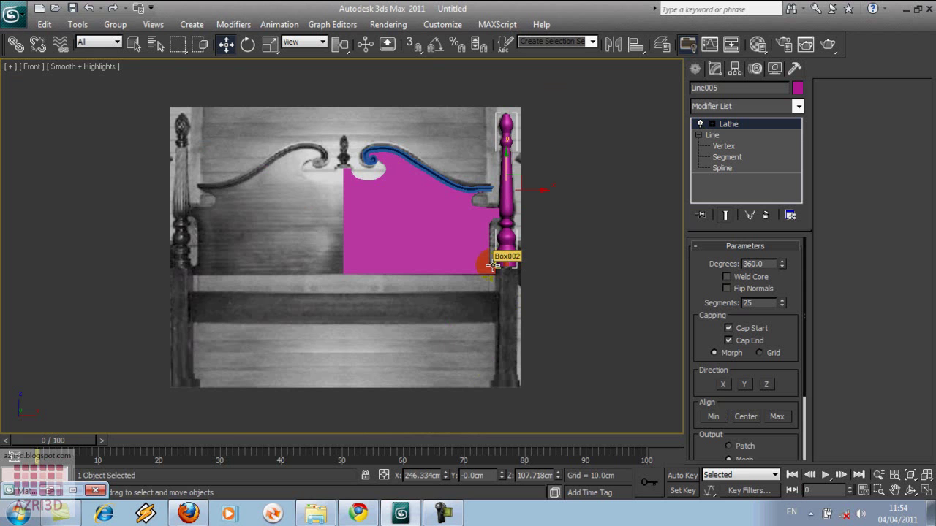
# Draw a rectangle around the turned post in the wireframe top view and set its length and width to 5 cm.
pyautogui.press('t')
pyautogui.press('F3')
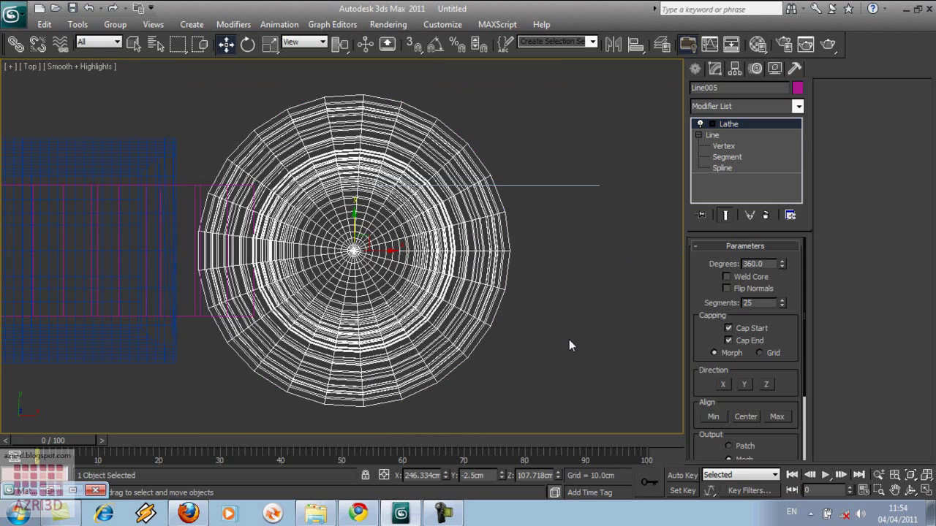
pyautogui.scroll(-2, 568, 297)
pyautogui.click(695, 68)
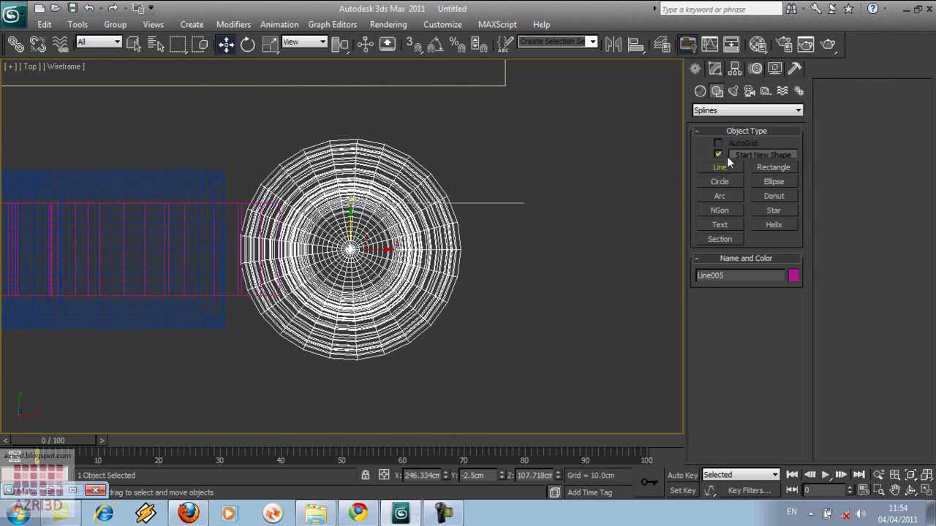
pyautogui.click(773, 168)
pyautogui.moveTo(247, 134); pyautogui.dragTo(464, 369)
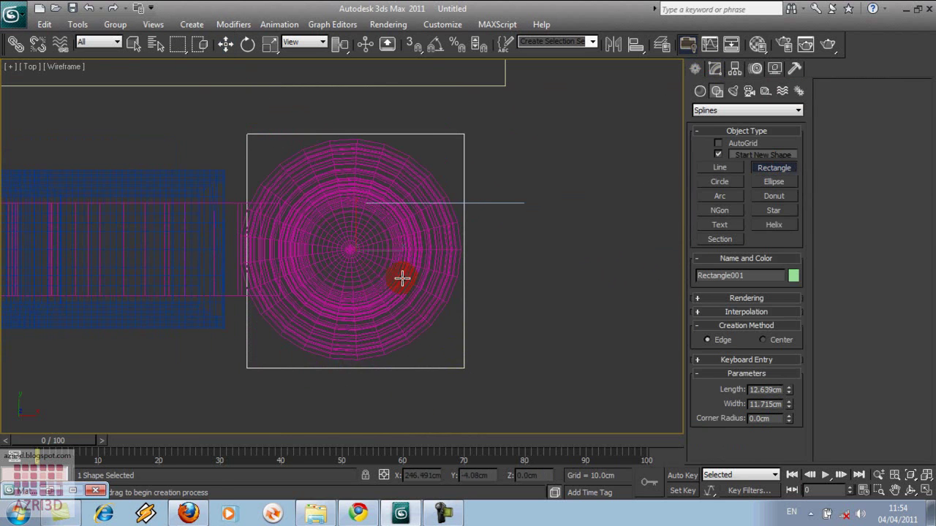
pyautogui.write('5')
pyautogui.press('Tab')
pyautogui.write('5')
pyautogui.press('Return')
pyautogui.rightClick(575, 320)
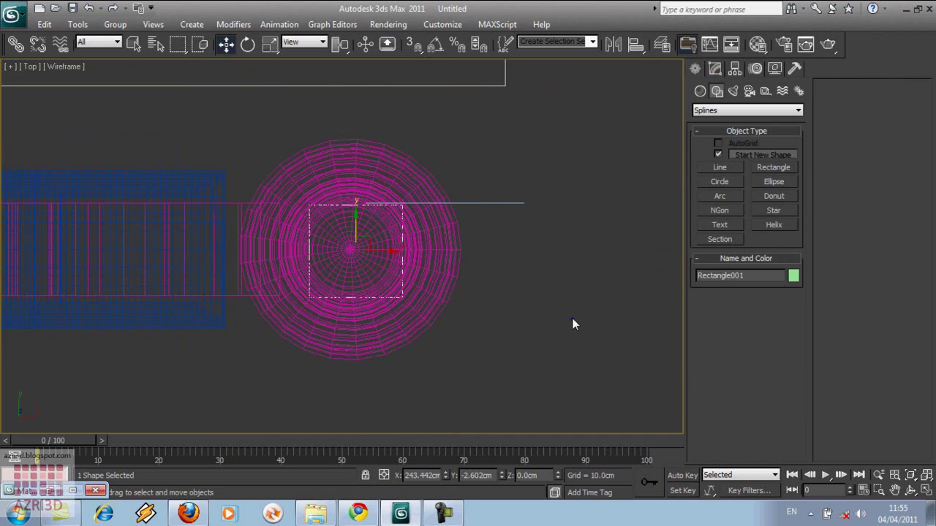
# Align the square to the turned post Line005 on X and Y Position only, centre to centre.
pyautogui.click(635, 45)
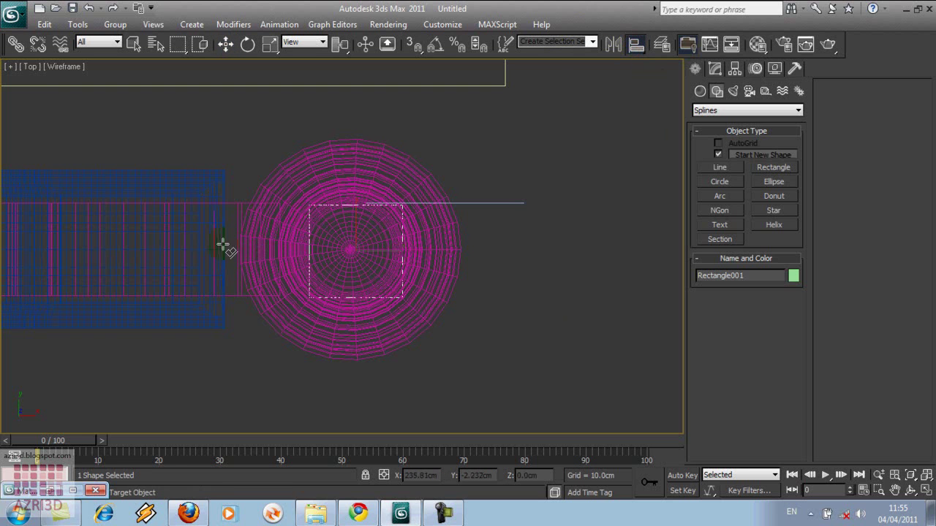
pyautogui.click(395, 179)
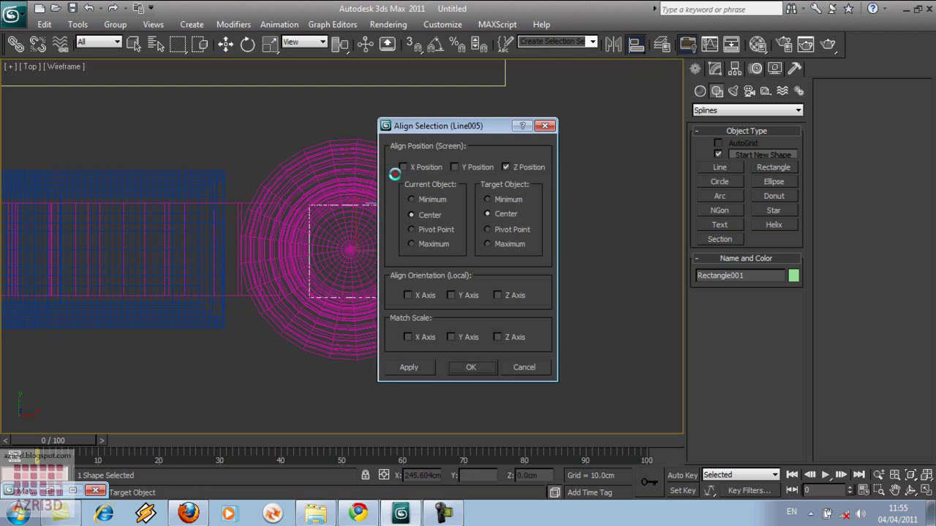
pyautogui.click(477, 168)
pyautogui.click(427, 168)
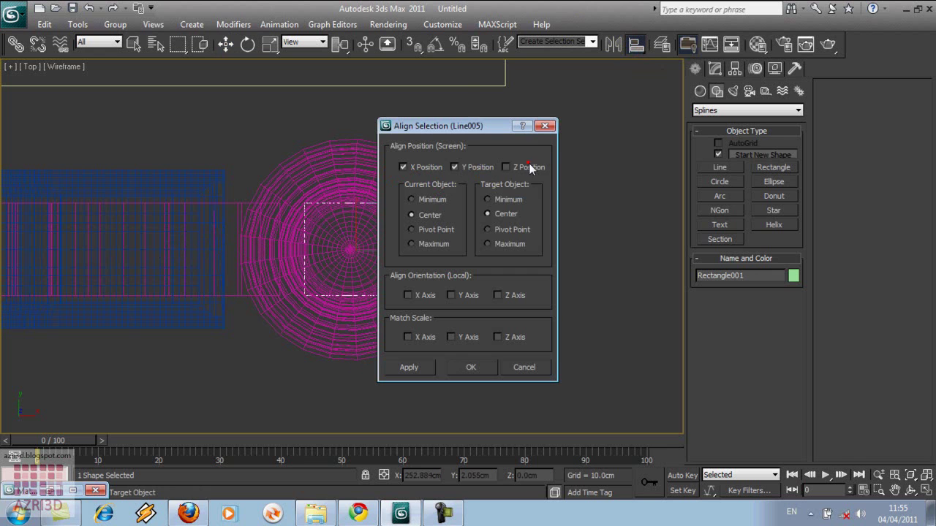
pyautogui.click(471, 368)
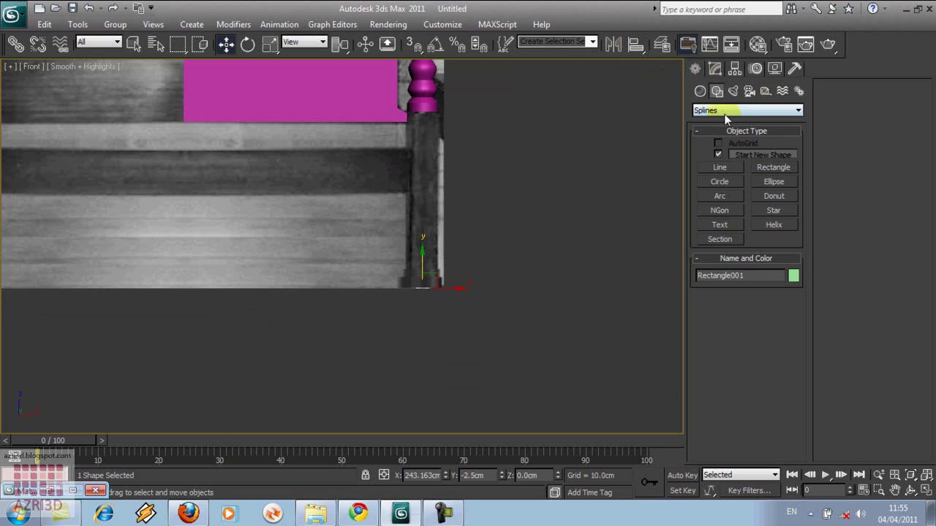
# Draw the half outline of the square lower leg with the Line tool, tracing its foot and top ledge in the reference image.
pyautogui.click(720, 167)
pyautogui.click(423, 112)
pyautogui.click(424, 287)
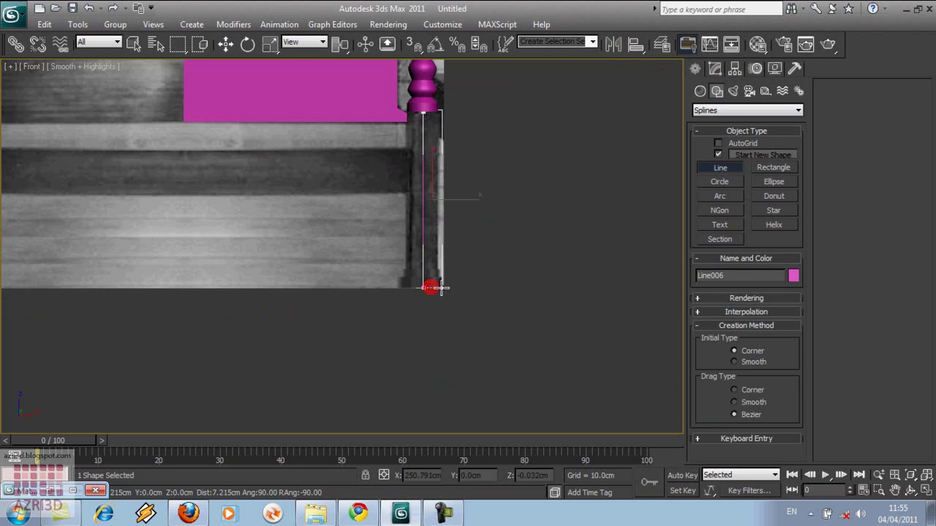
pyautogui.click(438, 276)
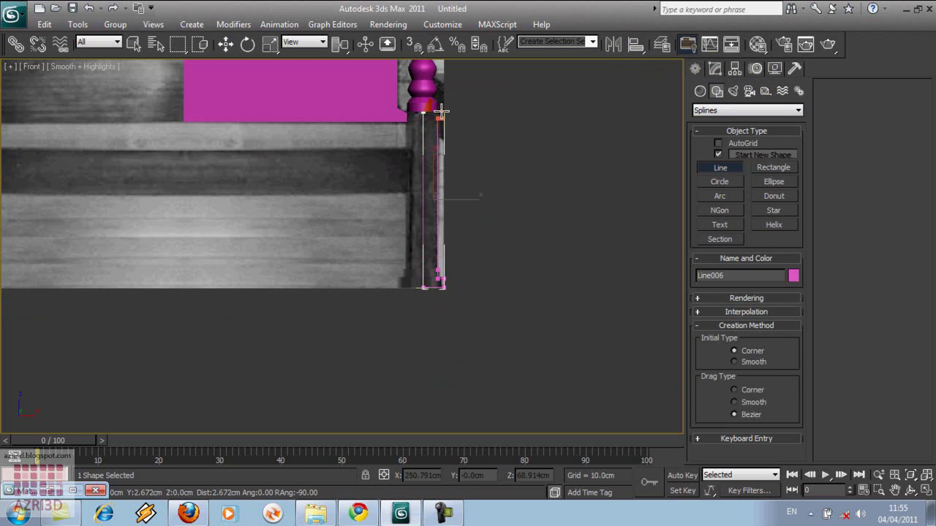
pyautogui.click(441, 114)
pyautogui.scroll(2, 443, 109)
pyautogui.click(359, 96)
pyautogui.click(443, 303)
pyautogui.press('w')
# Isolate the leg outline together with the square, and select only the square in the front view.
pyautogui.press('t')
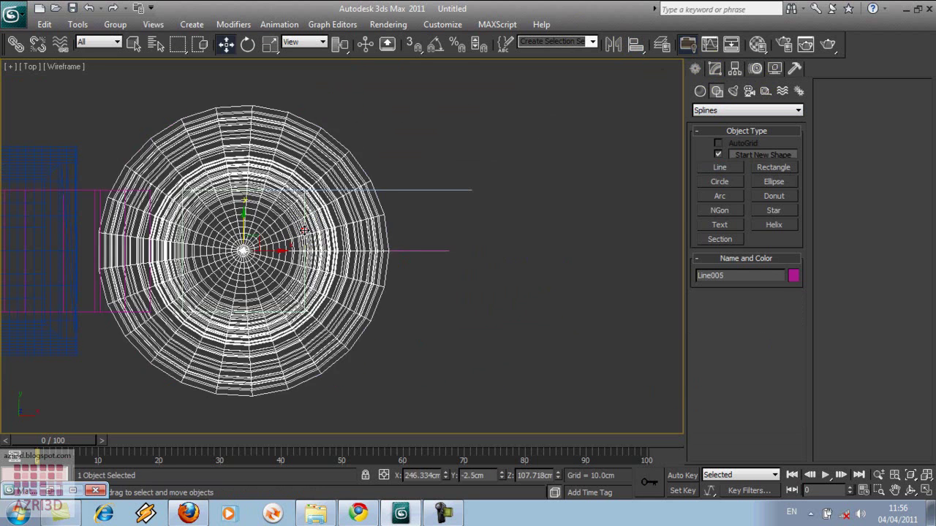
pyautogui.press('f')
pyautogui.scroll(-3, 426, 253)
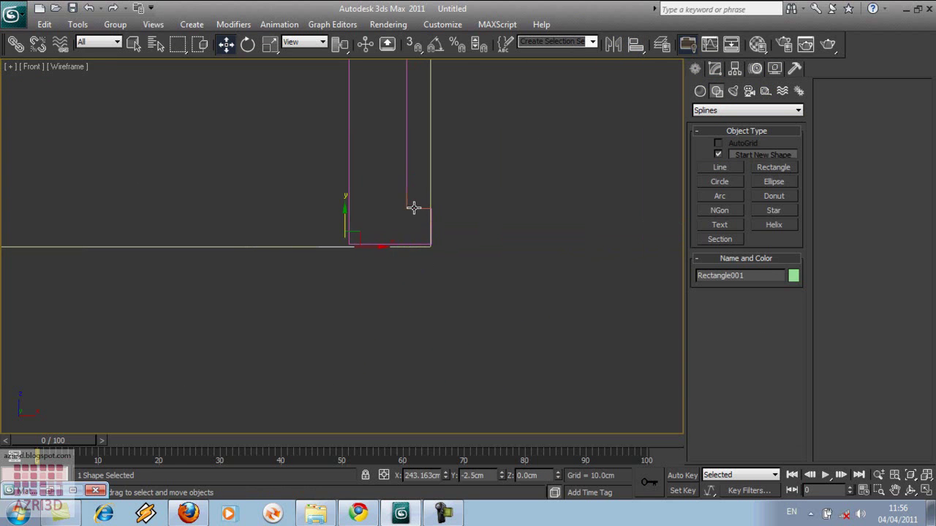
pyautogui.hotkey('ctrl', 'a')
pyautogui.scroll(-5, 484, 262)
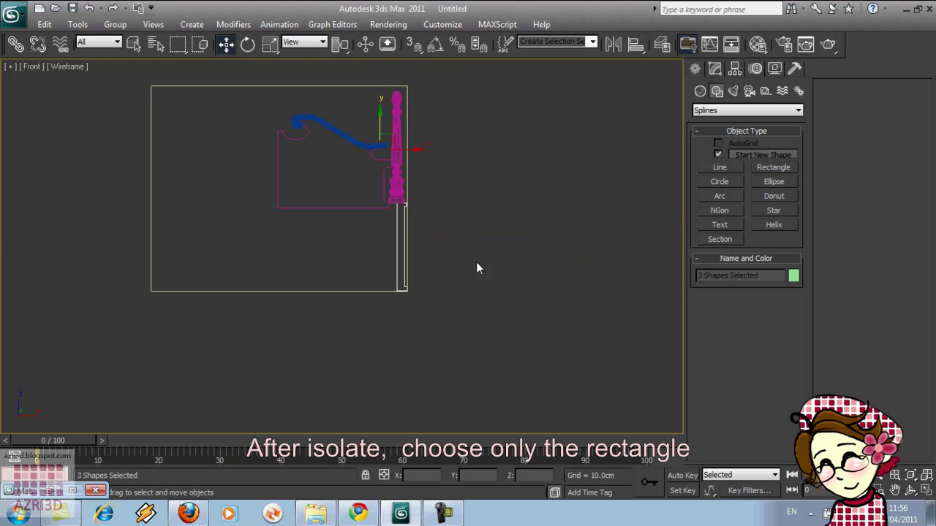
pyautogui.hotkey('alt', 'q')
pyautogui.press('t')
pyautogui.click(440, 222)
pyautogui.press('f')
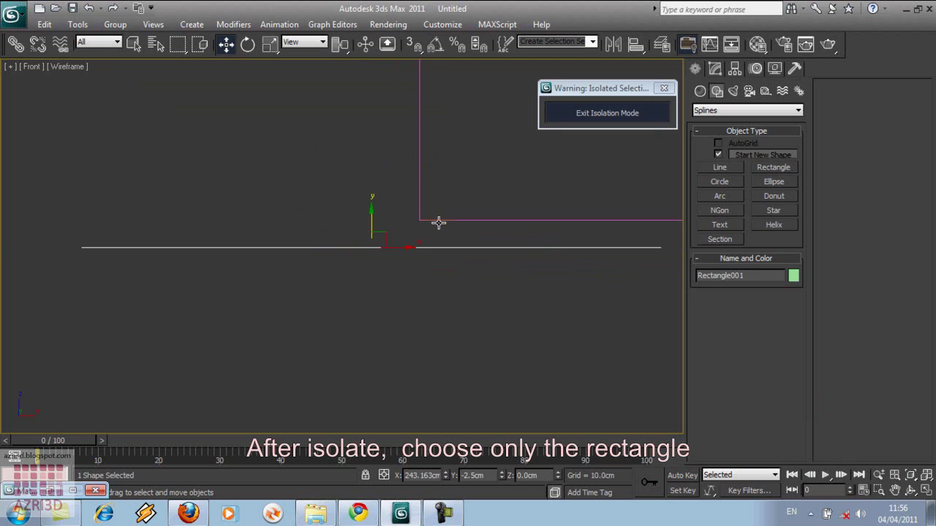
# Apply a Sweep modifier to the 5 cm square.
pyautogui.click(717, 68)
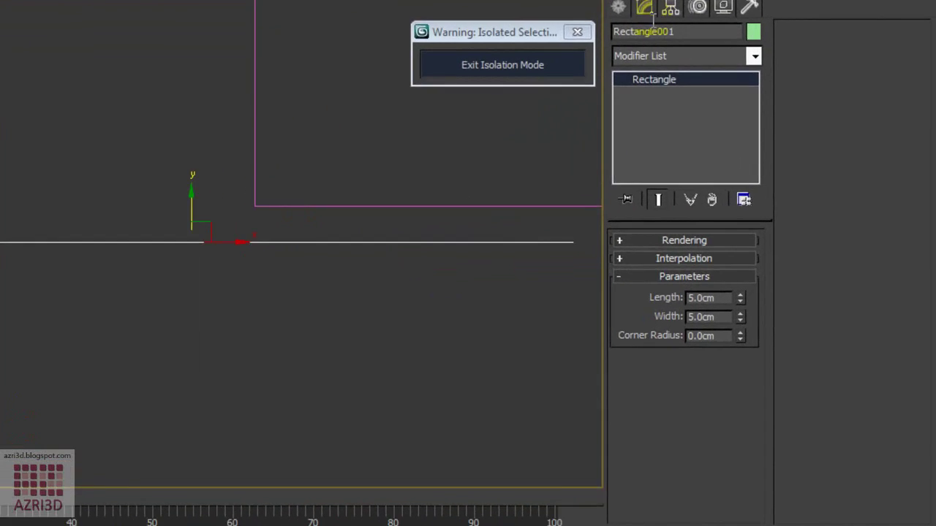
pyautogui.click(715, 104)
pyautogui.press('s')
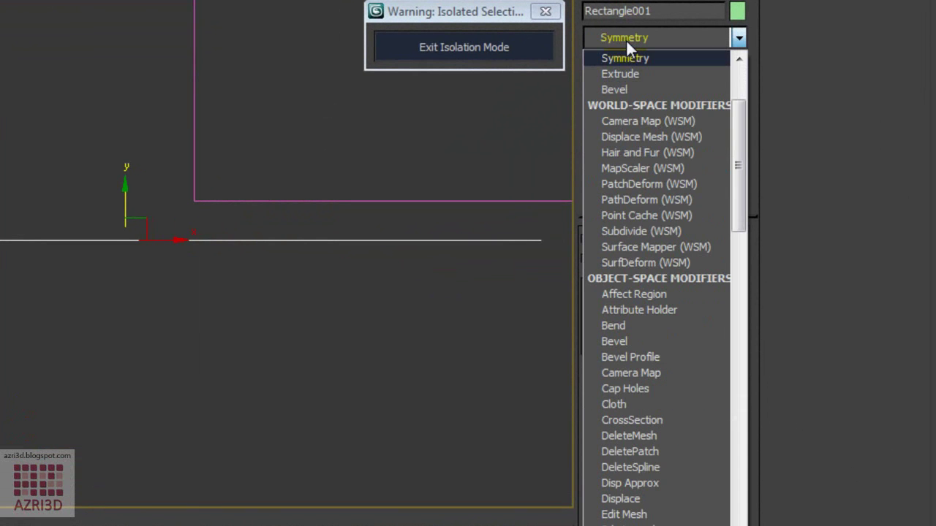
pyautogui.press('s')
pyautogui.press('s')
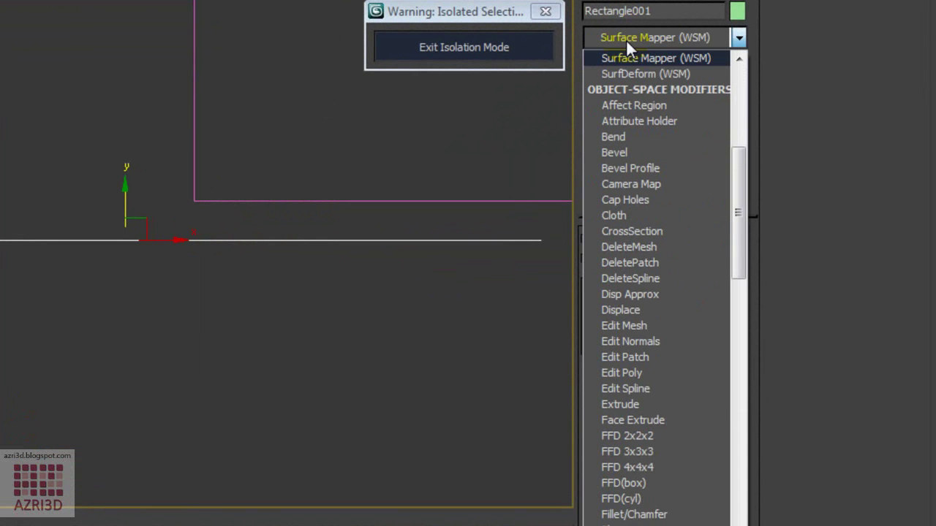
pyautogui.press('s')
pyautogui.press('s')
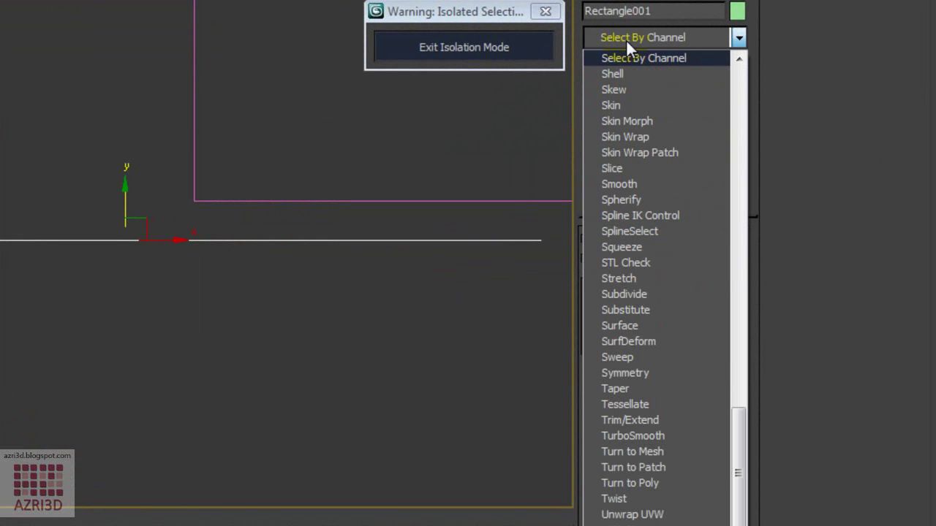
pyautogui.click(670, 360)
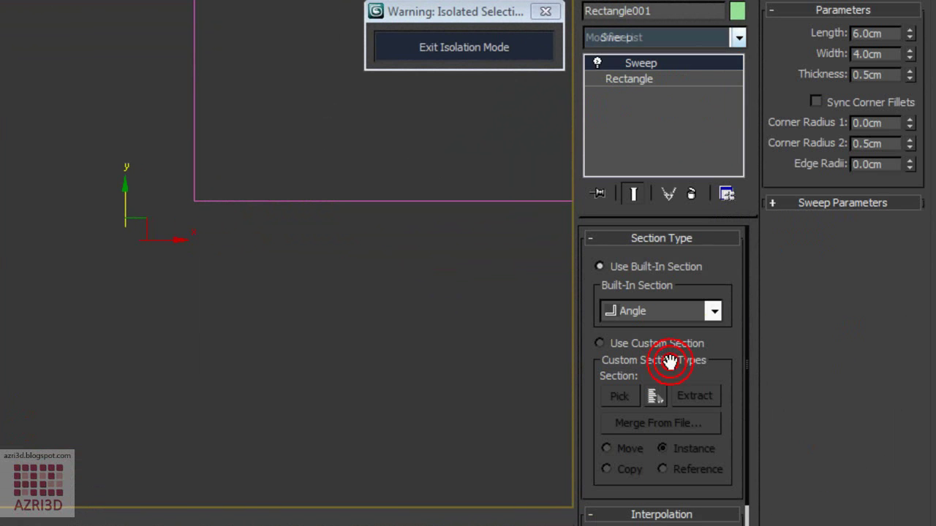
# Switch the sweep to a custom section and pick the half-leg outline Line006 as its section.
pyautogui.click(629, 343)
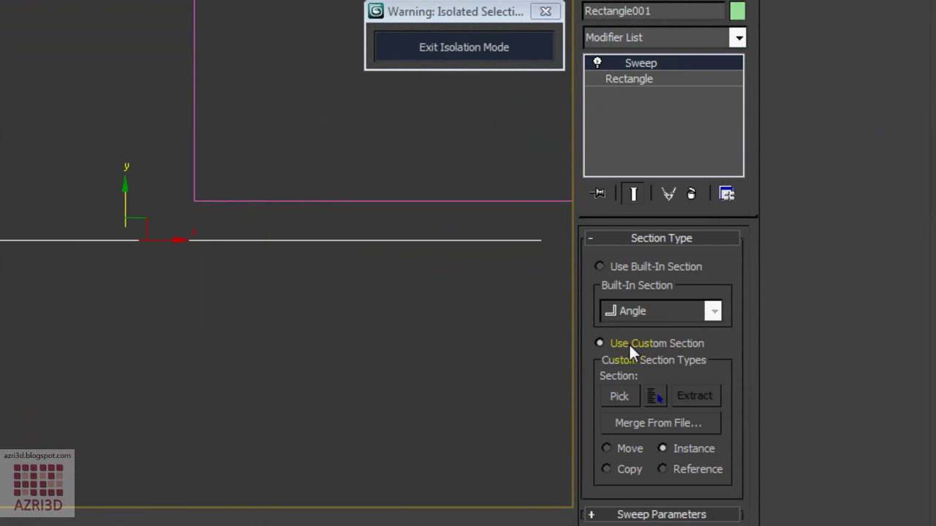
pyautogui.click(620, 396)
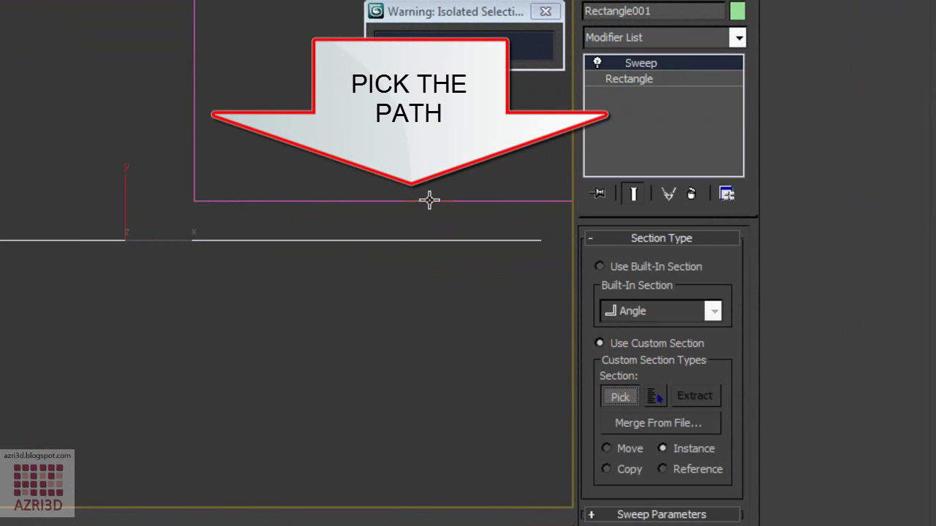
pyautogui.click(429, 204)
pyautogui.rightClick(402, 211)
pyautogui.click(324, 202)
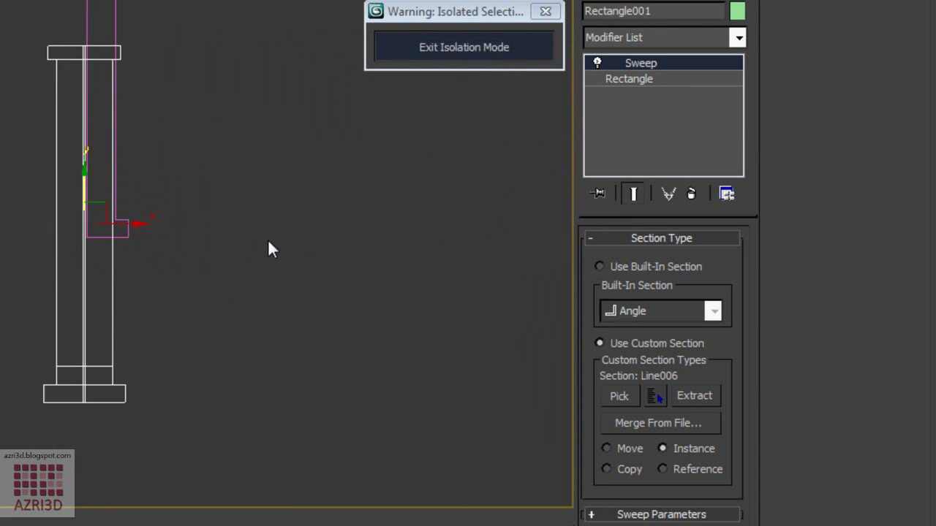
# Exit isolation and set the leg sweep's pivot alignment to bottom centre with an X offset of about 1.7 cm.
pyautogui.click(465, 59)
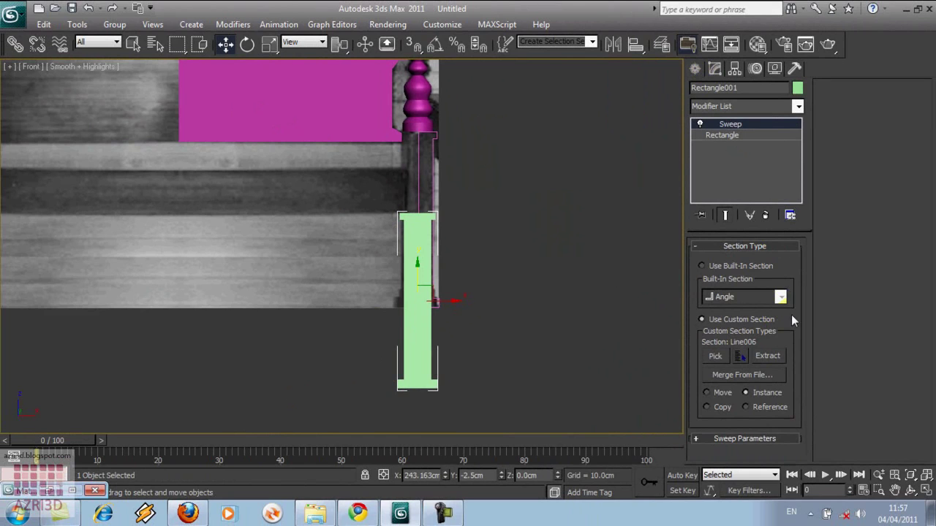
pyautogui.click(778, 438)
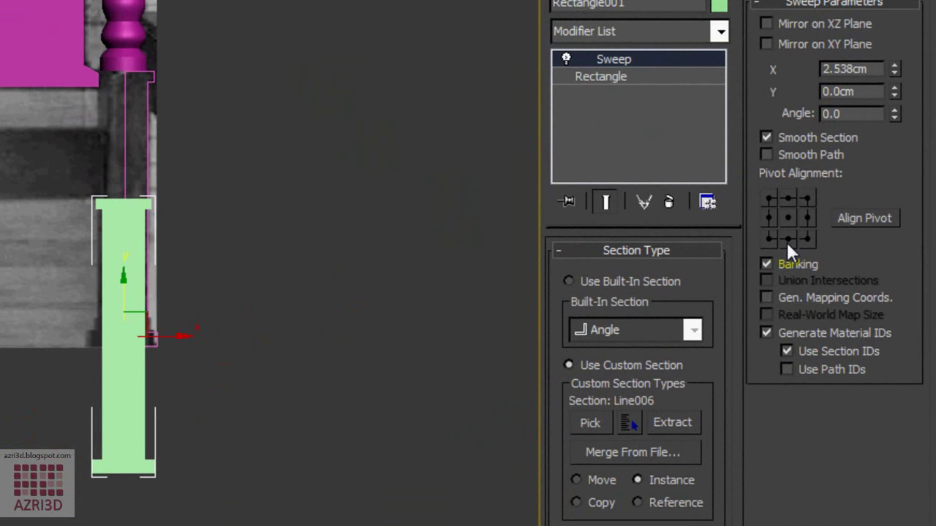
pyautogui.click(787, 239)
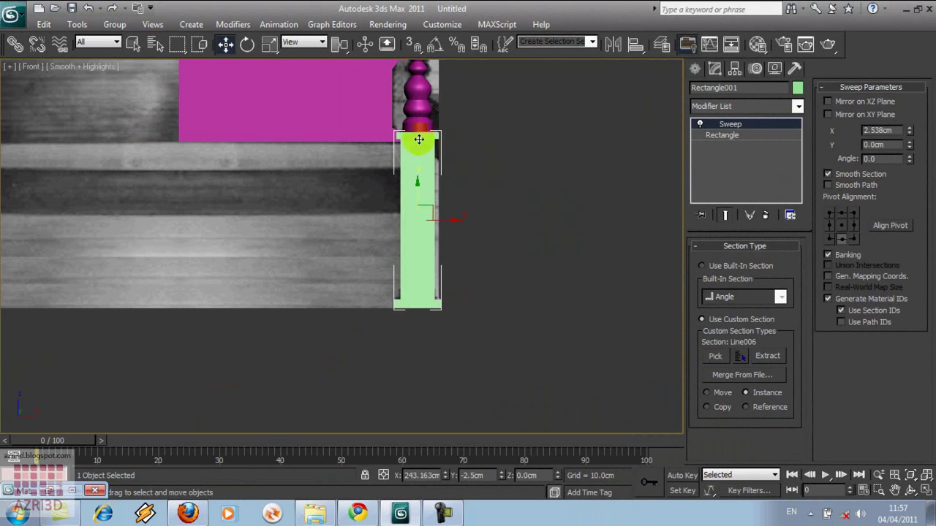
pyautogui.click(882, 132)
pyautogui.moveTo(911, 135); pyautogui.dragTo(907, 153)
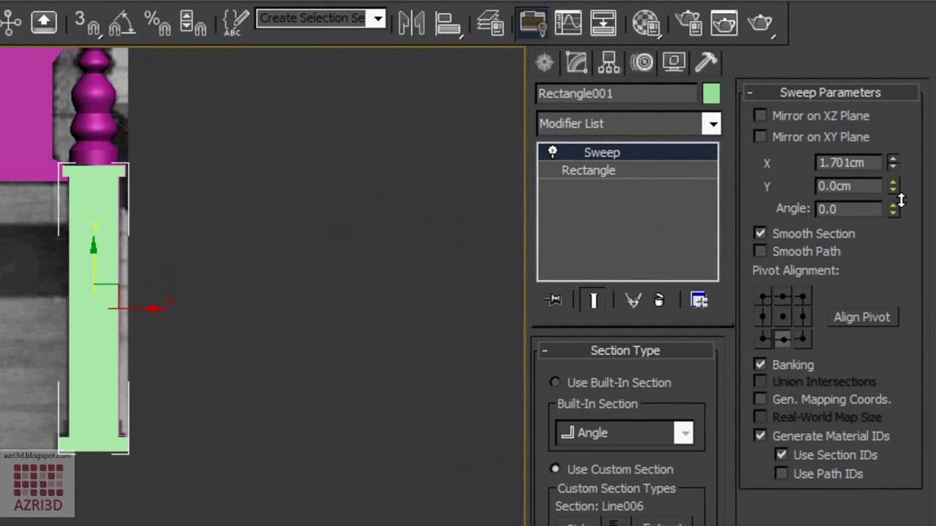
# Group the square leg, turned post, headboard panel and top rail as Group001.
pyautogui.click(501, 188)
pyautogui.scroll(-5, 501, 188)
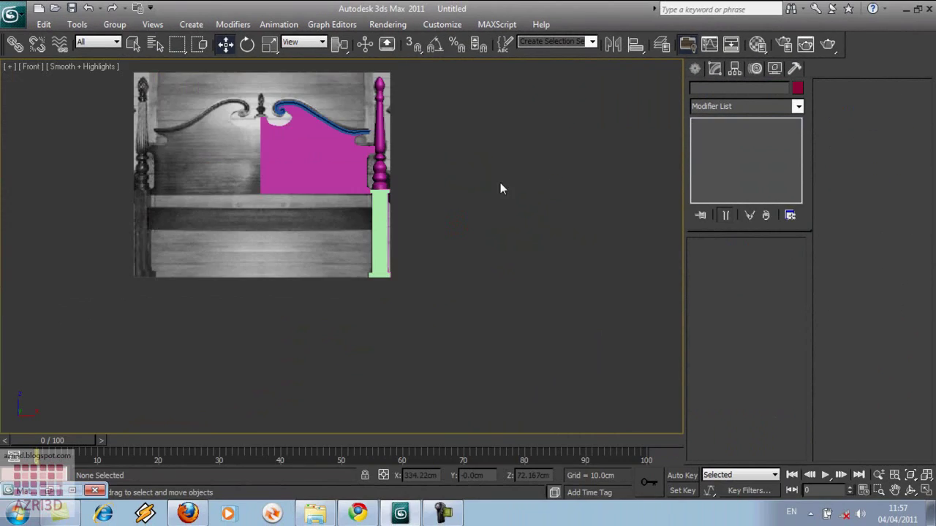
pyautogui.click(462, 245)
pyautogui.keyDown('ctrl'); pyautogui.click(460, 186); pyautogui.keyUp('ctrl')
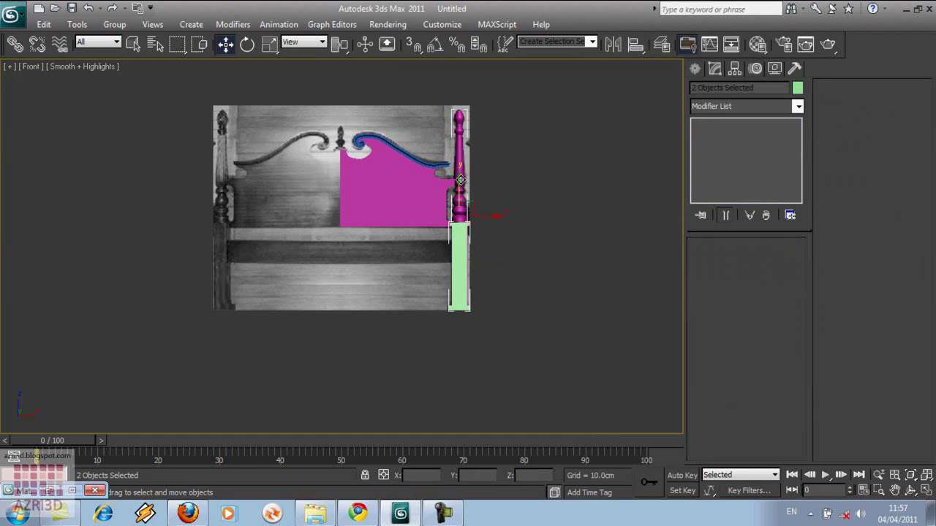
pyautogui.keyDown('ctrl'); pyautogui.click(425, 169); pyautogui.keyUp('ctrl')
pyautogui.keyDown('ctrl'); pyautogui.click(425, 164); pyautogui.keyUp('ctrl')
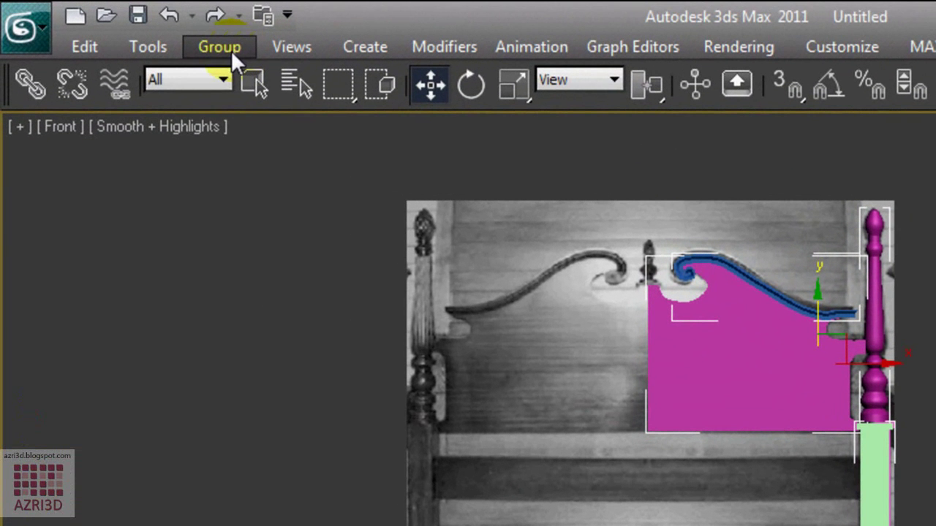
pyautogui.click(231, 51)
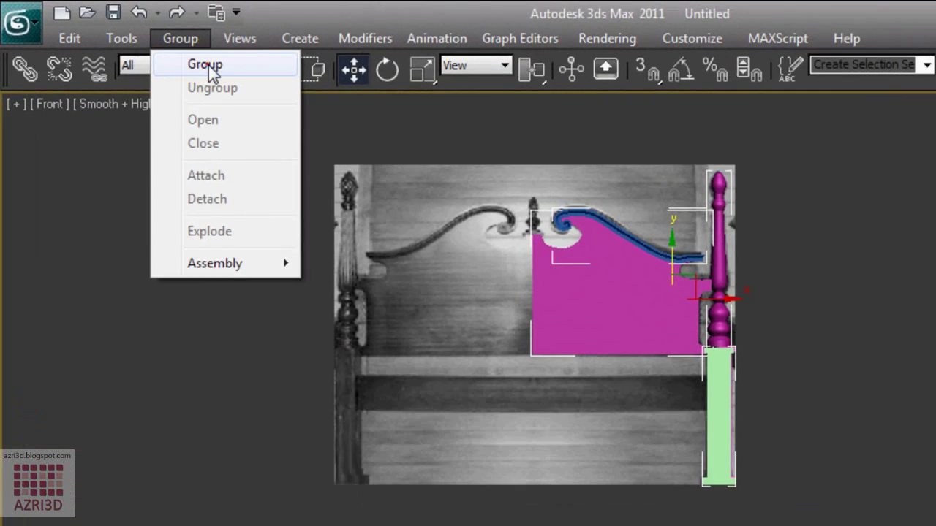
pyautogui.click(253, 78)
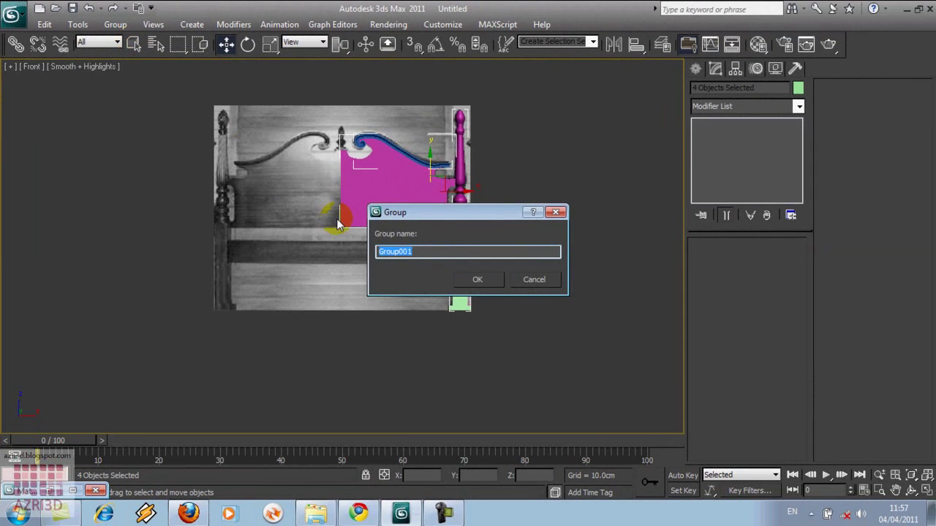
pyautogui.click(492, 279)
# Apply a Symmetry modifier to the group and move its X mirror plane to the headboard's centre line.
pyautogui.scroll(-2, 633, 288)
pyautogui.click(763, 107)
pyautogui.scroll(-1, 761, 110)
pyautogui.click(754, 117)
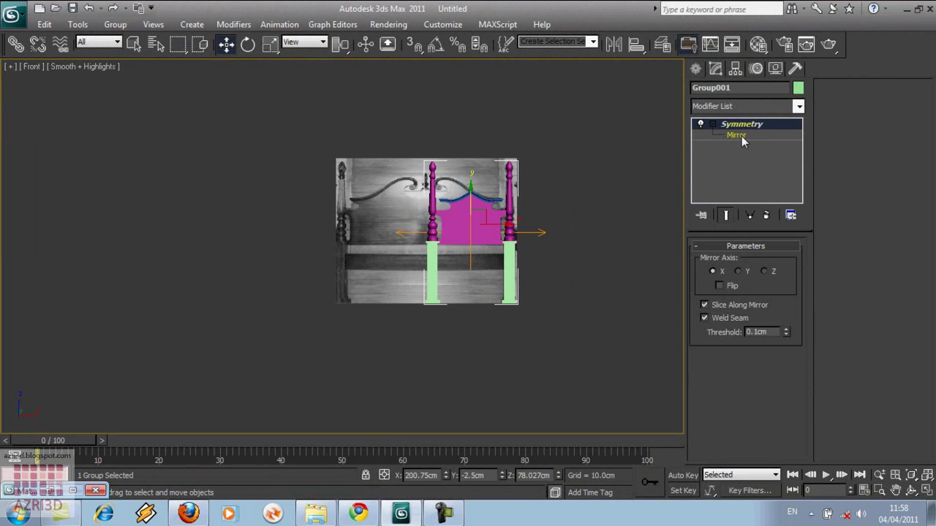
pyautogui.click(736, 135)
pyautogui.scroll(4, 392, 247)
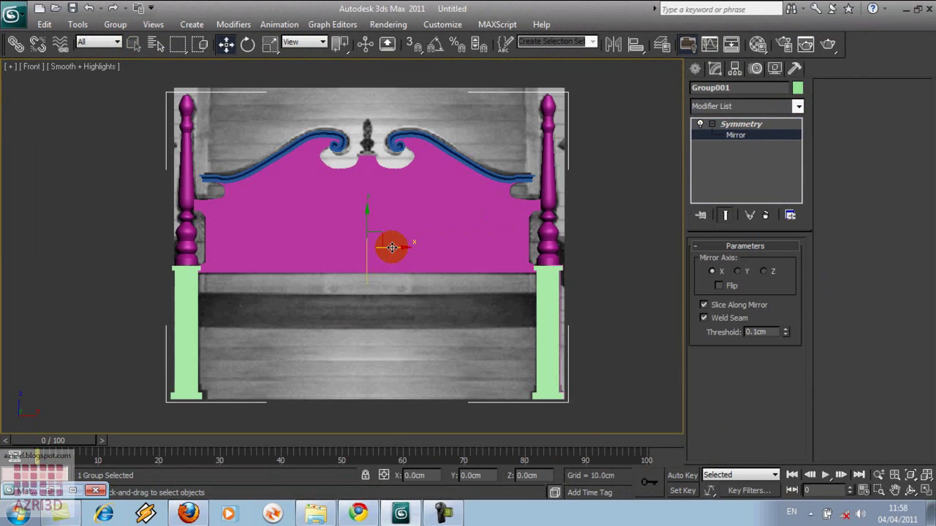
pyautogui.click(735, 128)
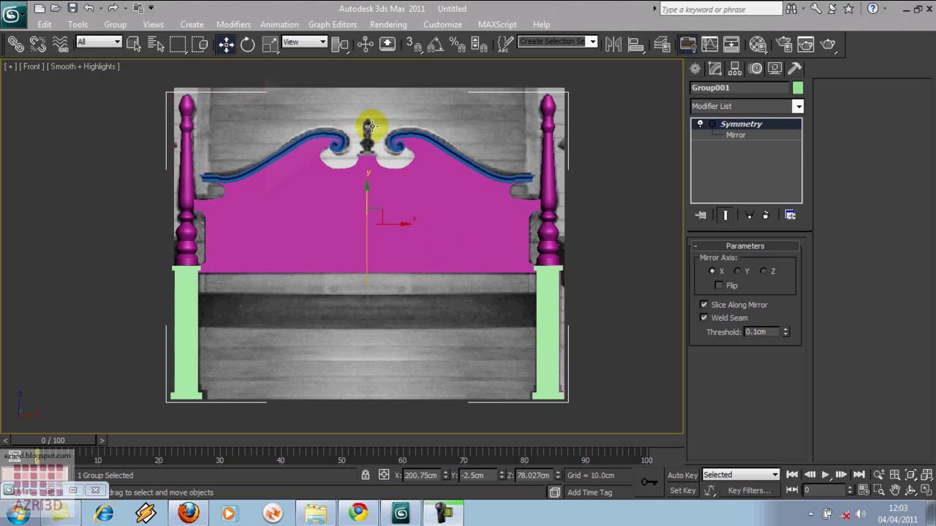
pyautogui.click(694, 68)
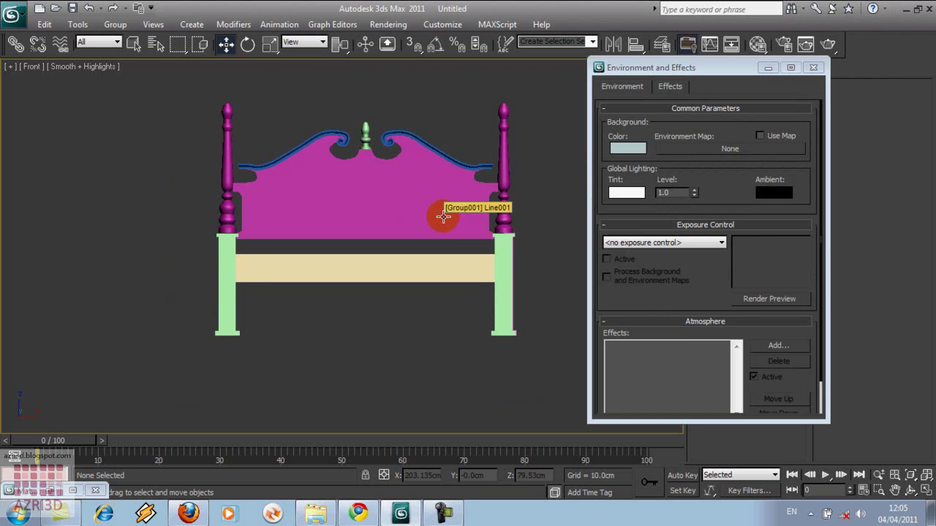
# Select all the headboard parts, including the finial and lower rail, and move them along X away from the leftover splines.
pyautogui.click(443, 216)
pyautogui.scroll(-3, 504, 253)
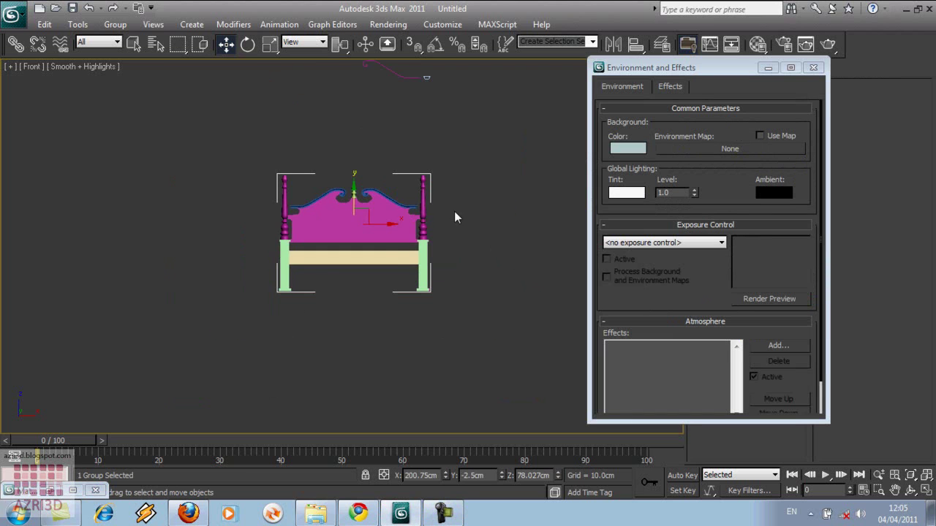
pyautogui.click(386, 256)
pyautogui.moveTo(354, 187); pyautogui.dragTo(214, 189)
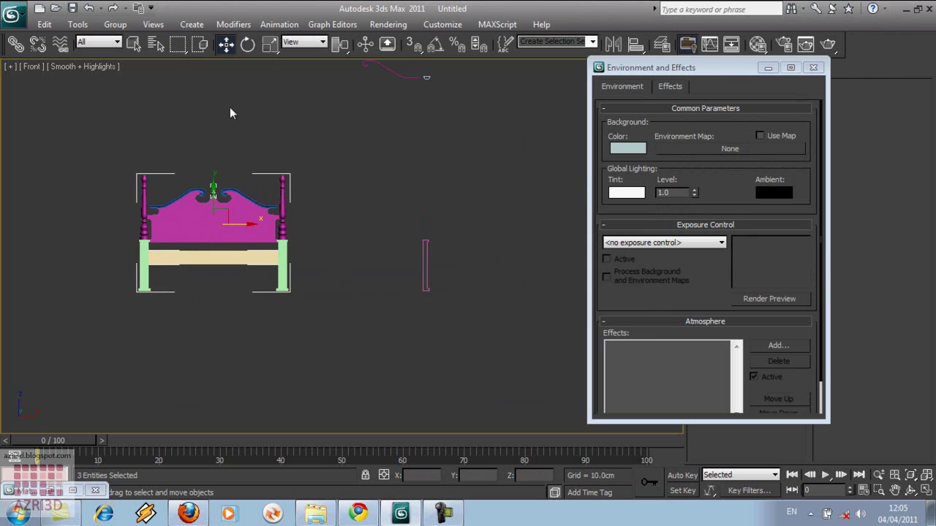
# Group the selected headboard, finial and lower rail as Group002.
pyautogui.click(115, 24)
pyautogui.click(128, 38)
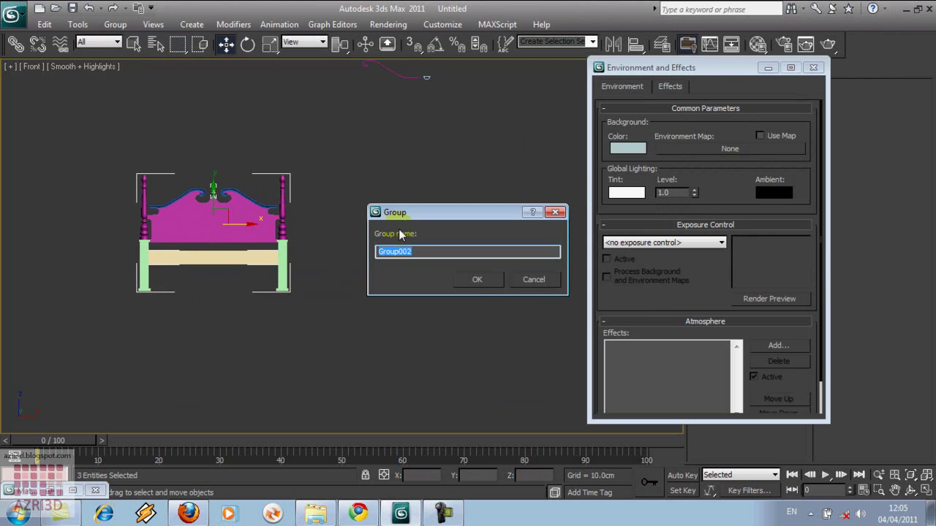
pyautogui.click(476, 284)
pyautogui.press('z')
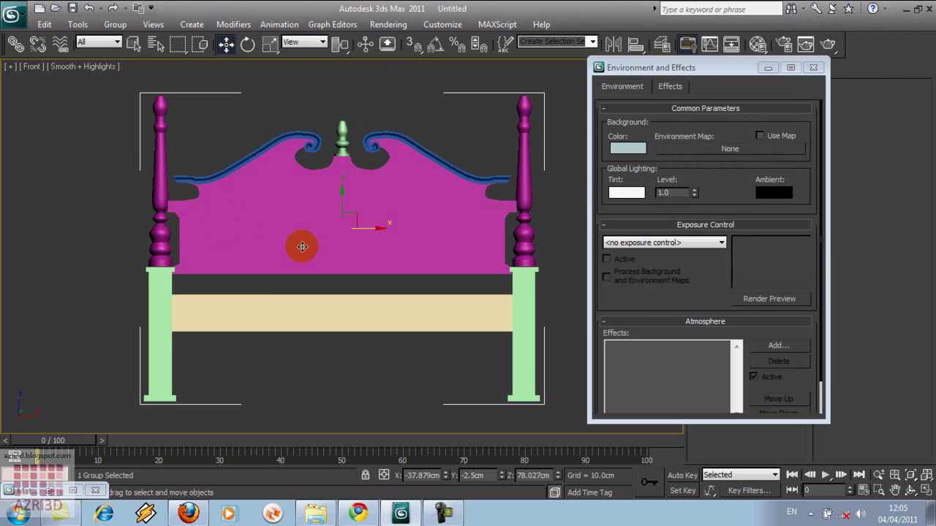
# Assign the dark wood material to the whole headboard group.
pyautogui.press('m')
pyautogui.click(104, 130)
pyautogui.click(73, 263)
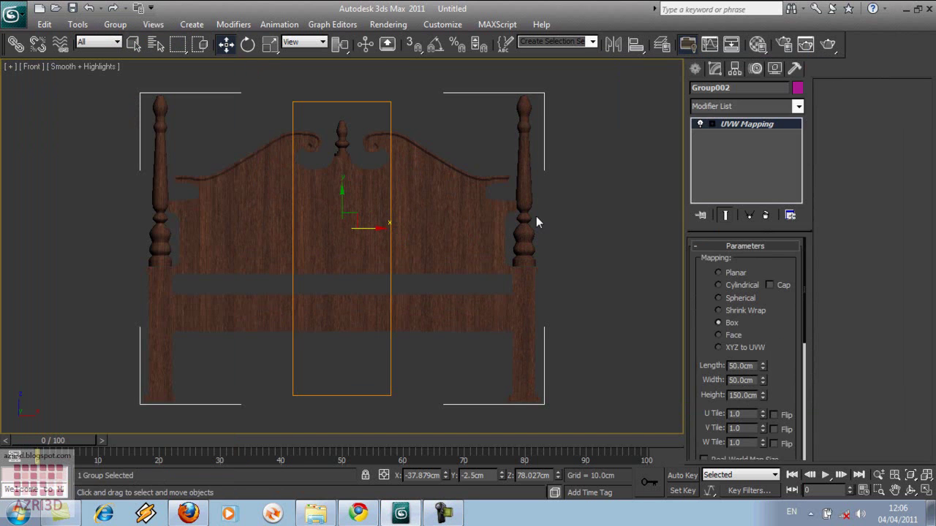
# Render the textured headboard in a perspective view orbited to an angle.
pyautogui.press('p')
pyautogui.press('z')
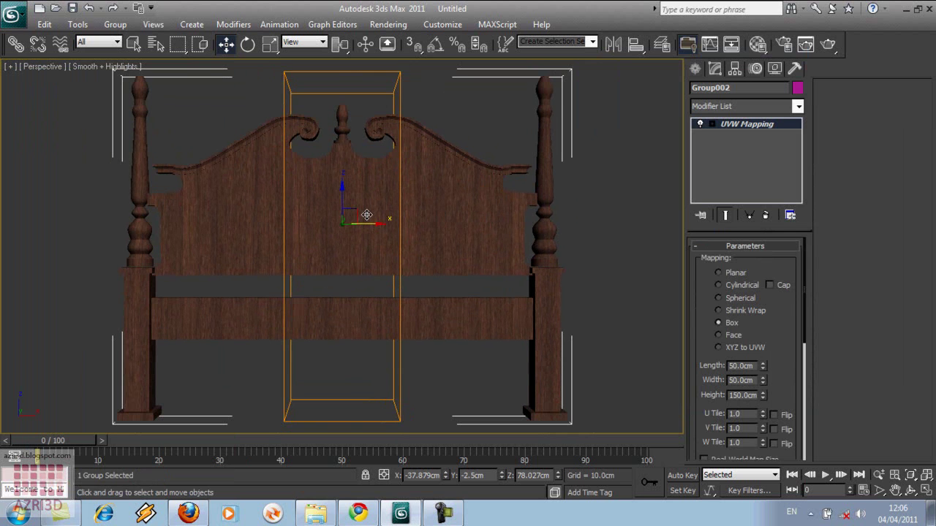
pyautogui.keyDown('alt'); pyautogui.moveTo(366, 215); pyautogui.dragTo(384, 237, button='middle'); pyautogui.keyUp('alt')
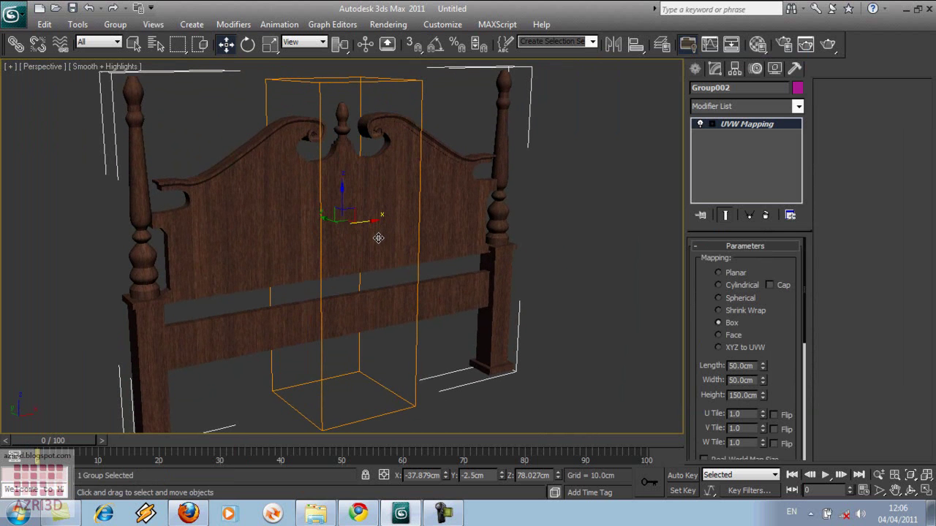
pyautogui.hotkey('shift', 'q')
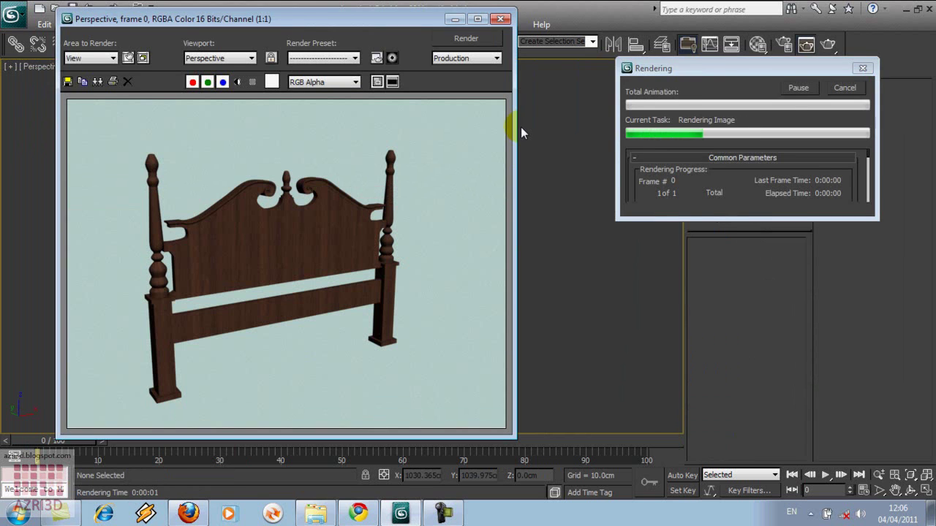